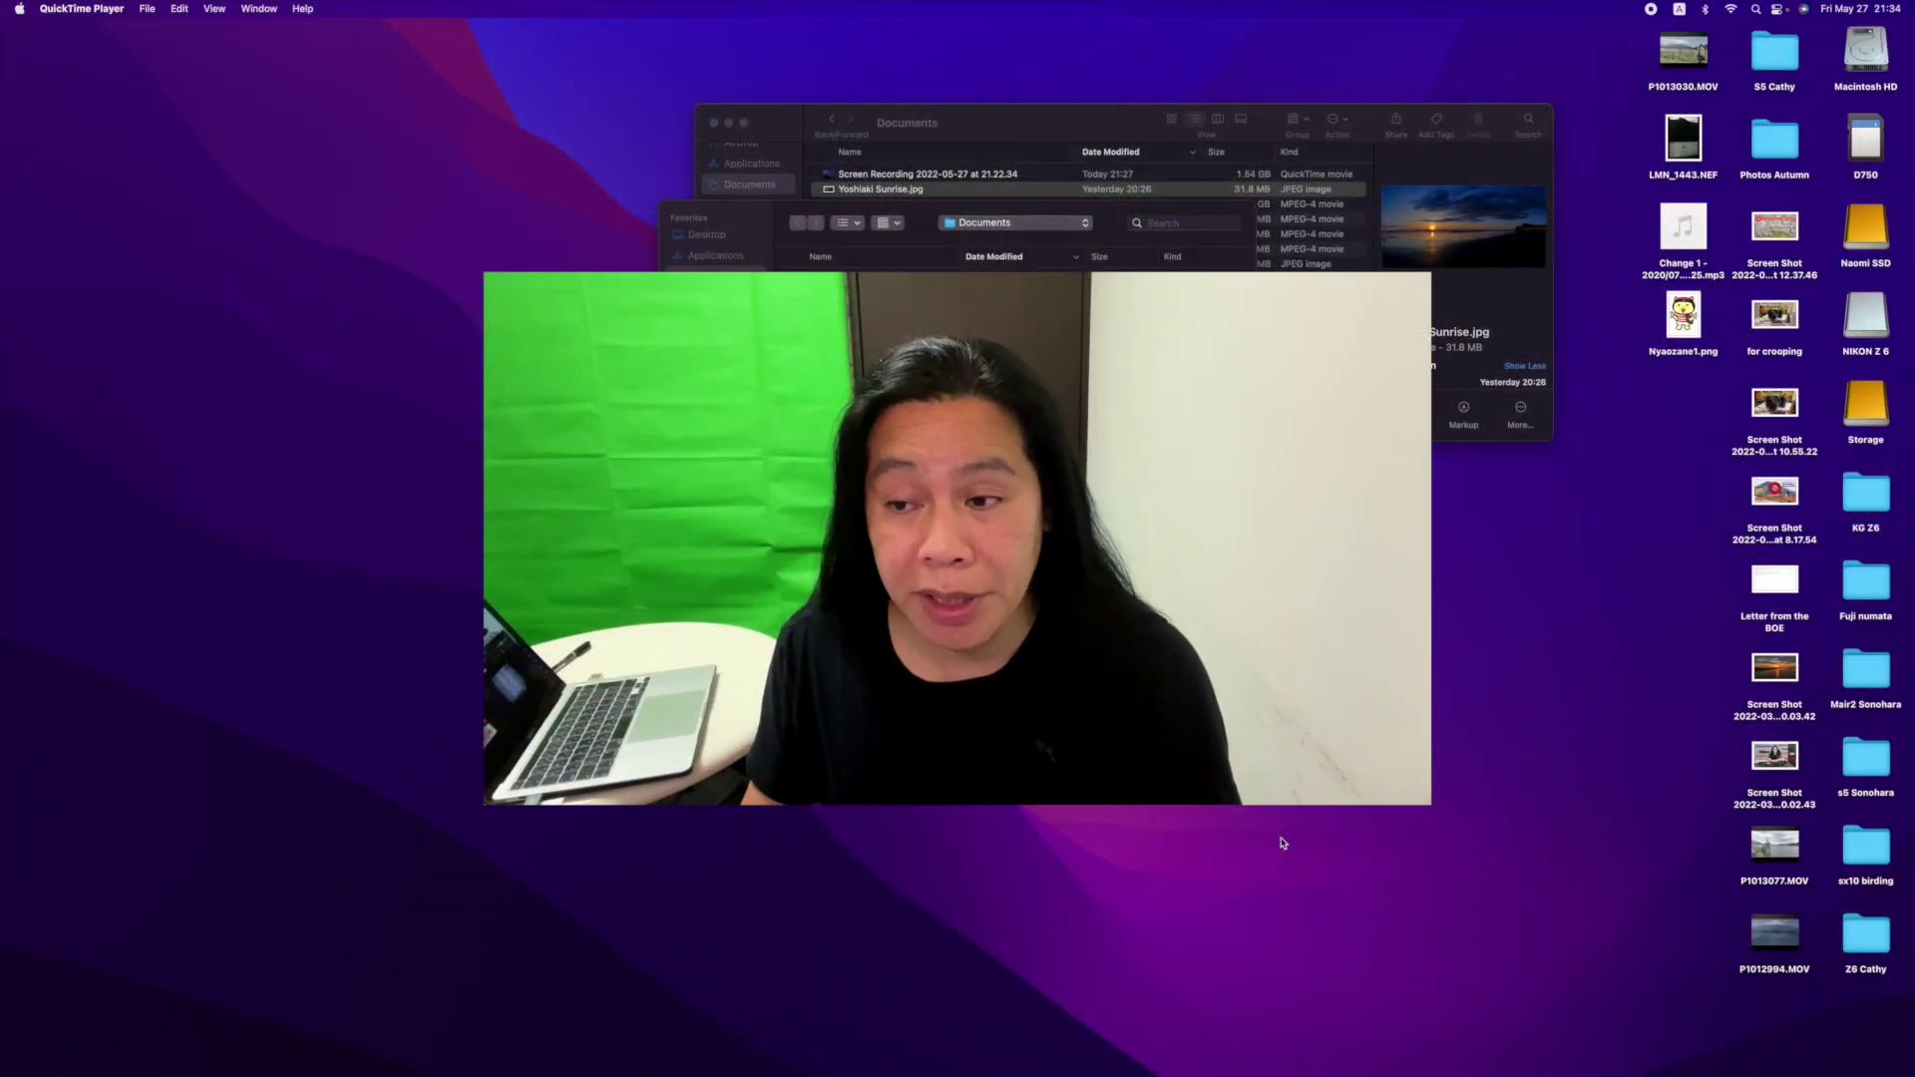
# Switch to Affinity Photo from the Dock to show the sunset beach RAW in Develop
pyautogui.moveTo(1204, 1074)
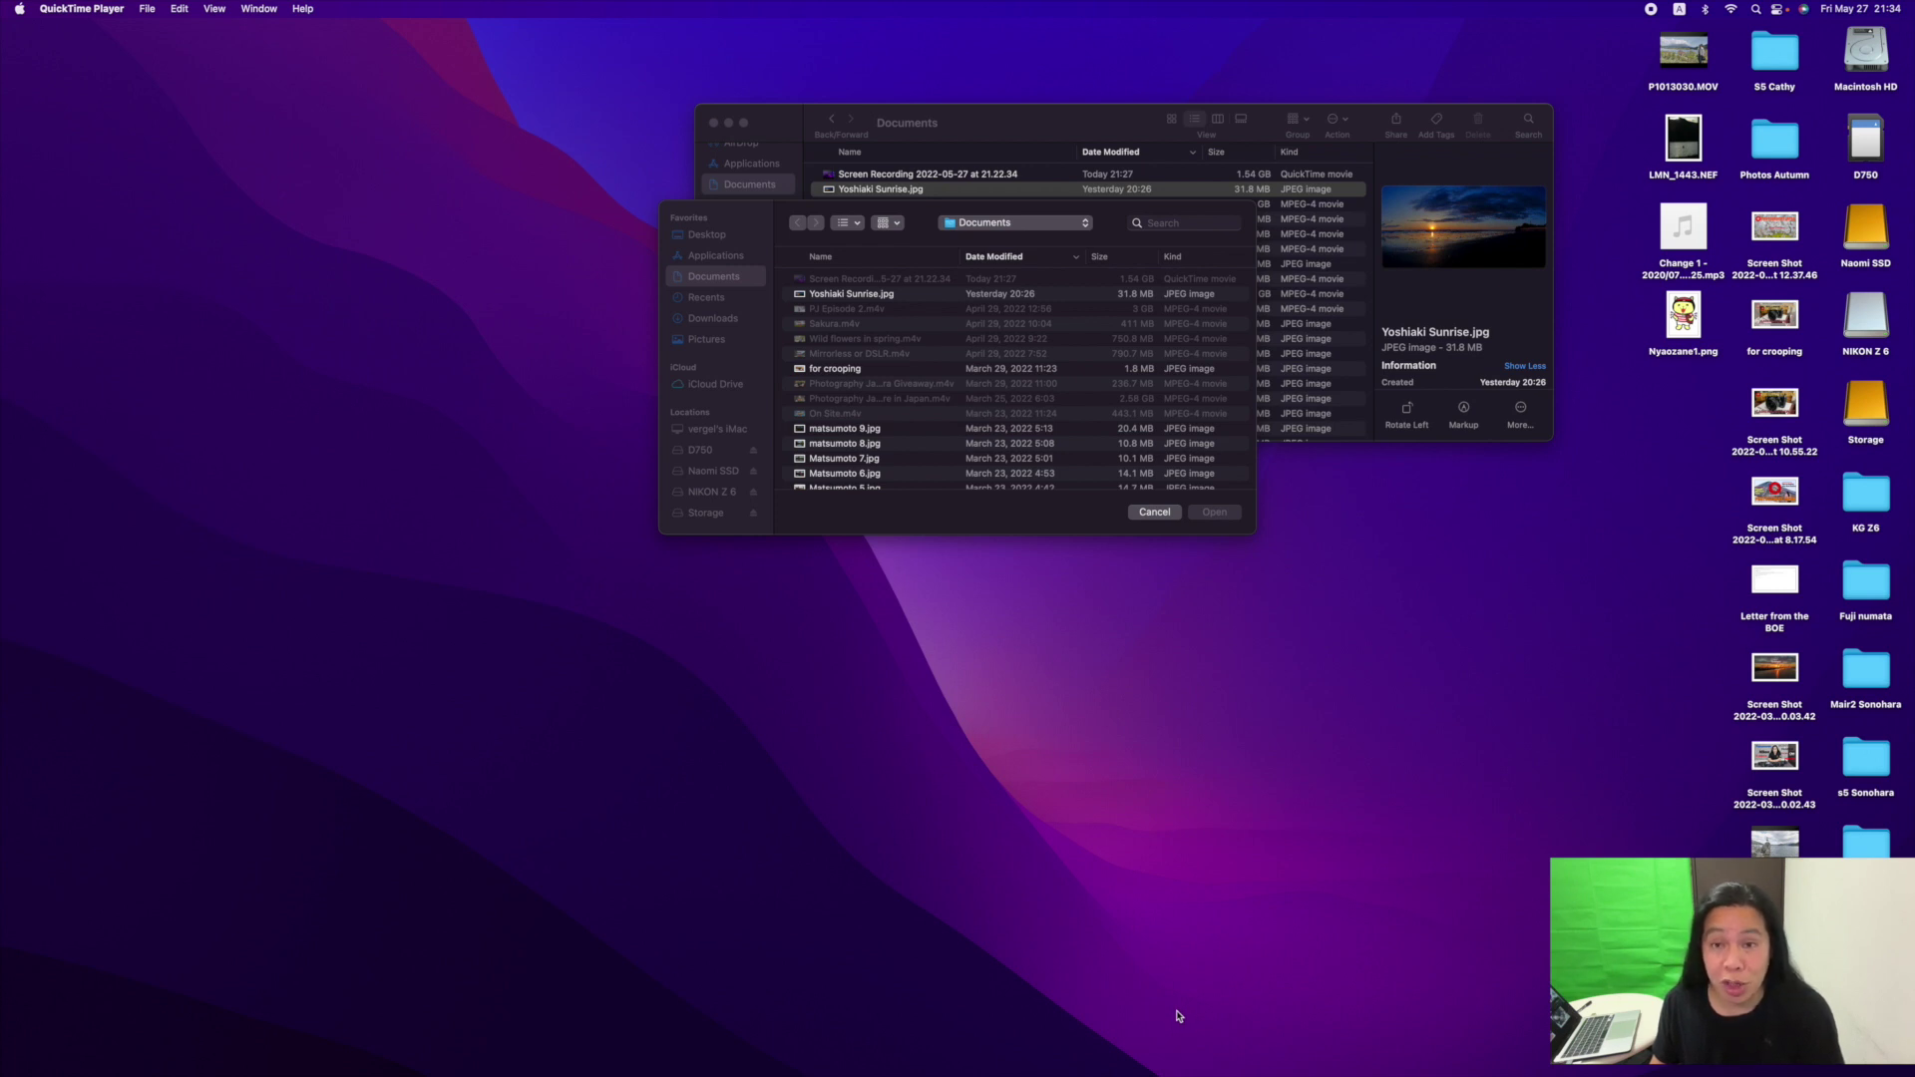
pyautogui.moveTo(1138, 1074)
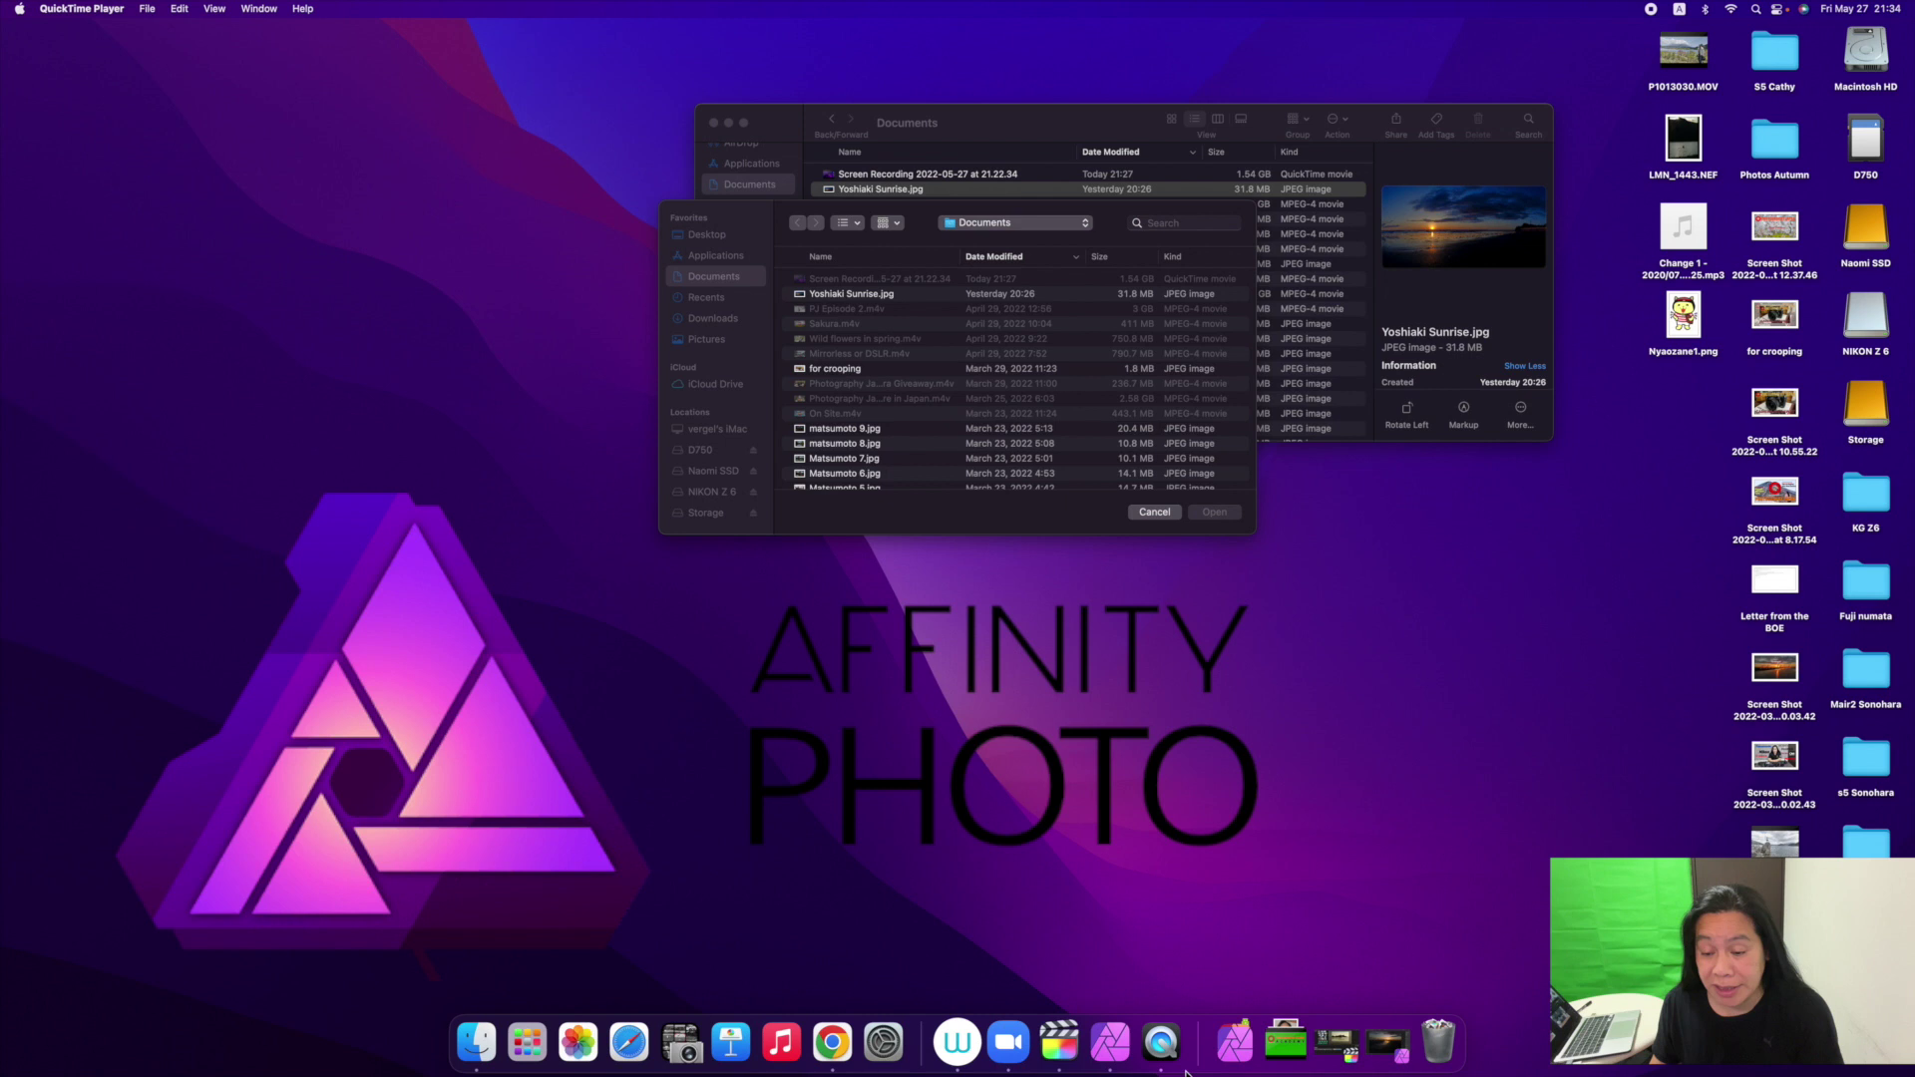
pyautogui.click(1111, 1042)
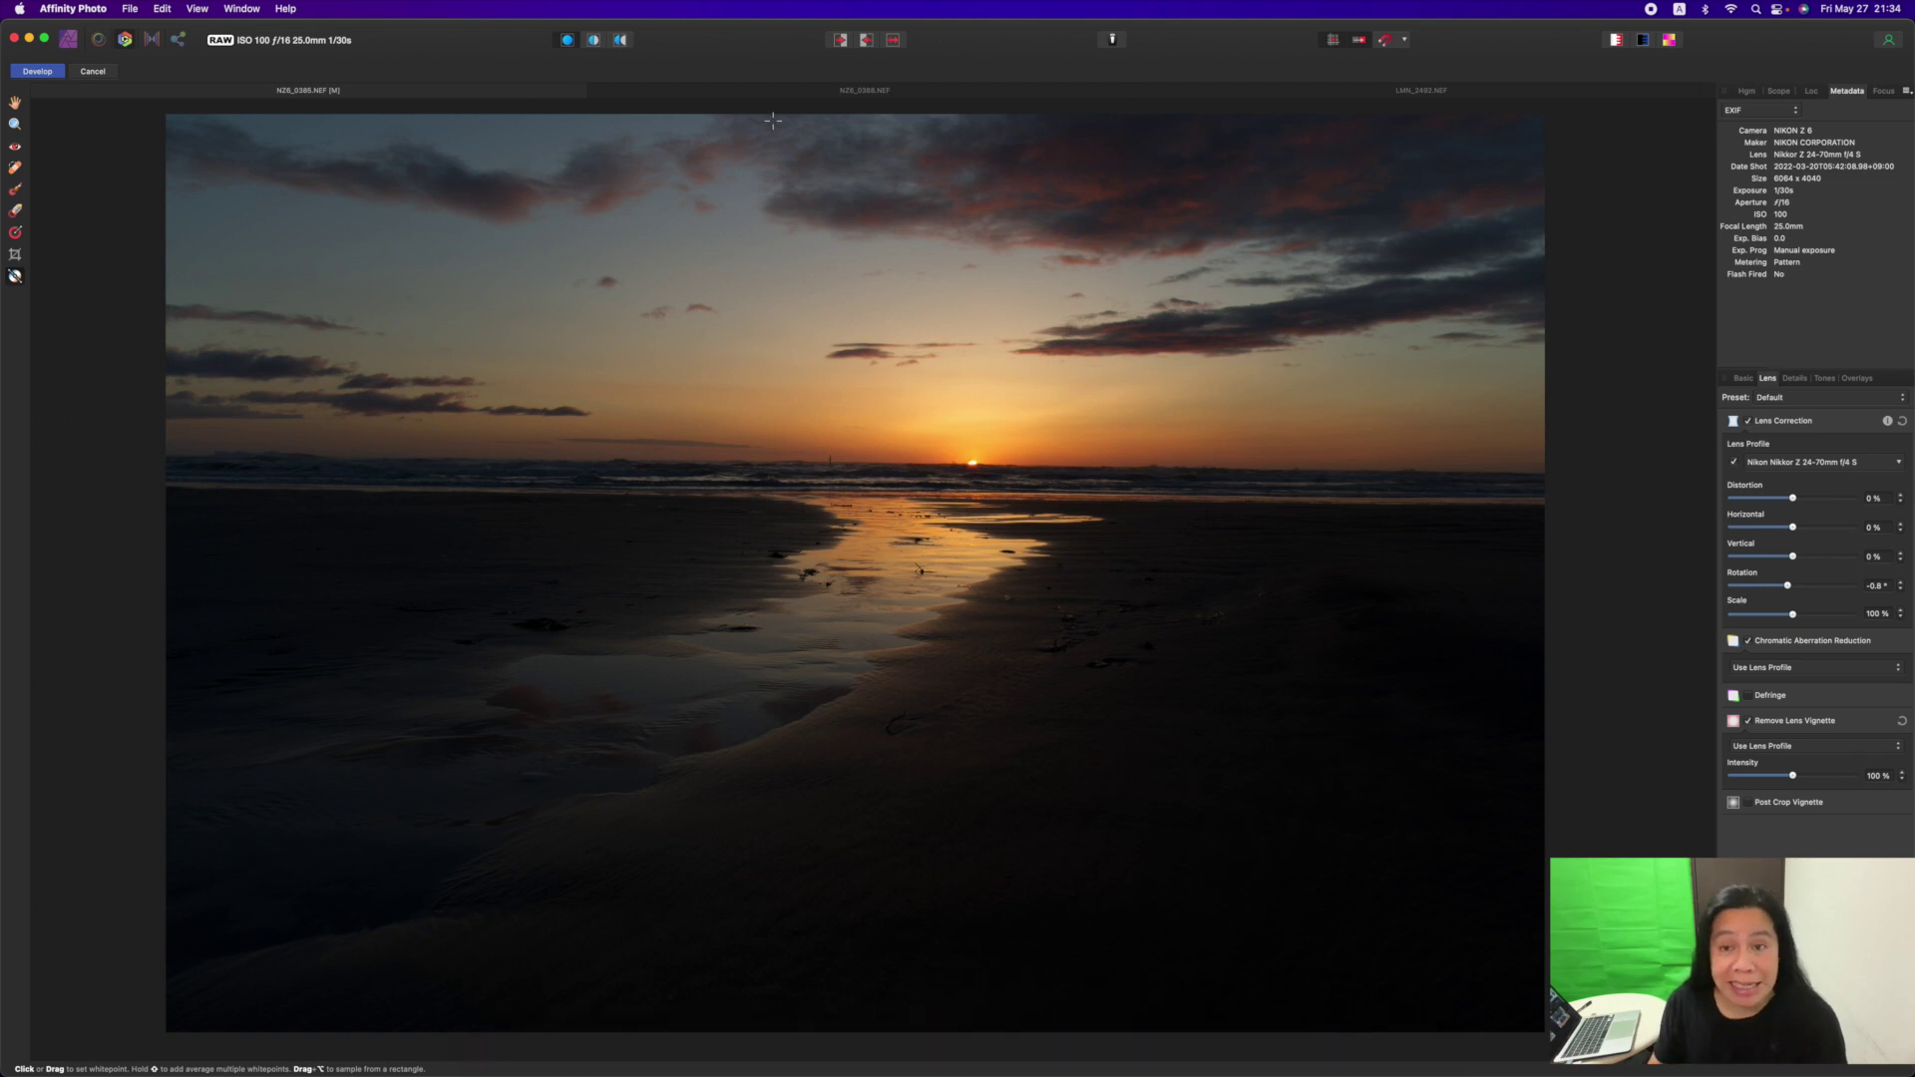
pyautogui.scroll(1, 772, 109)
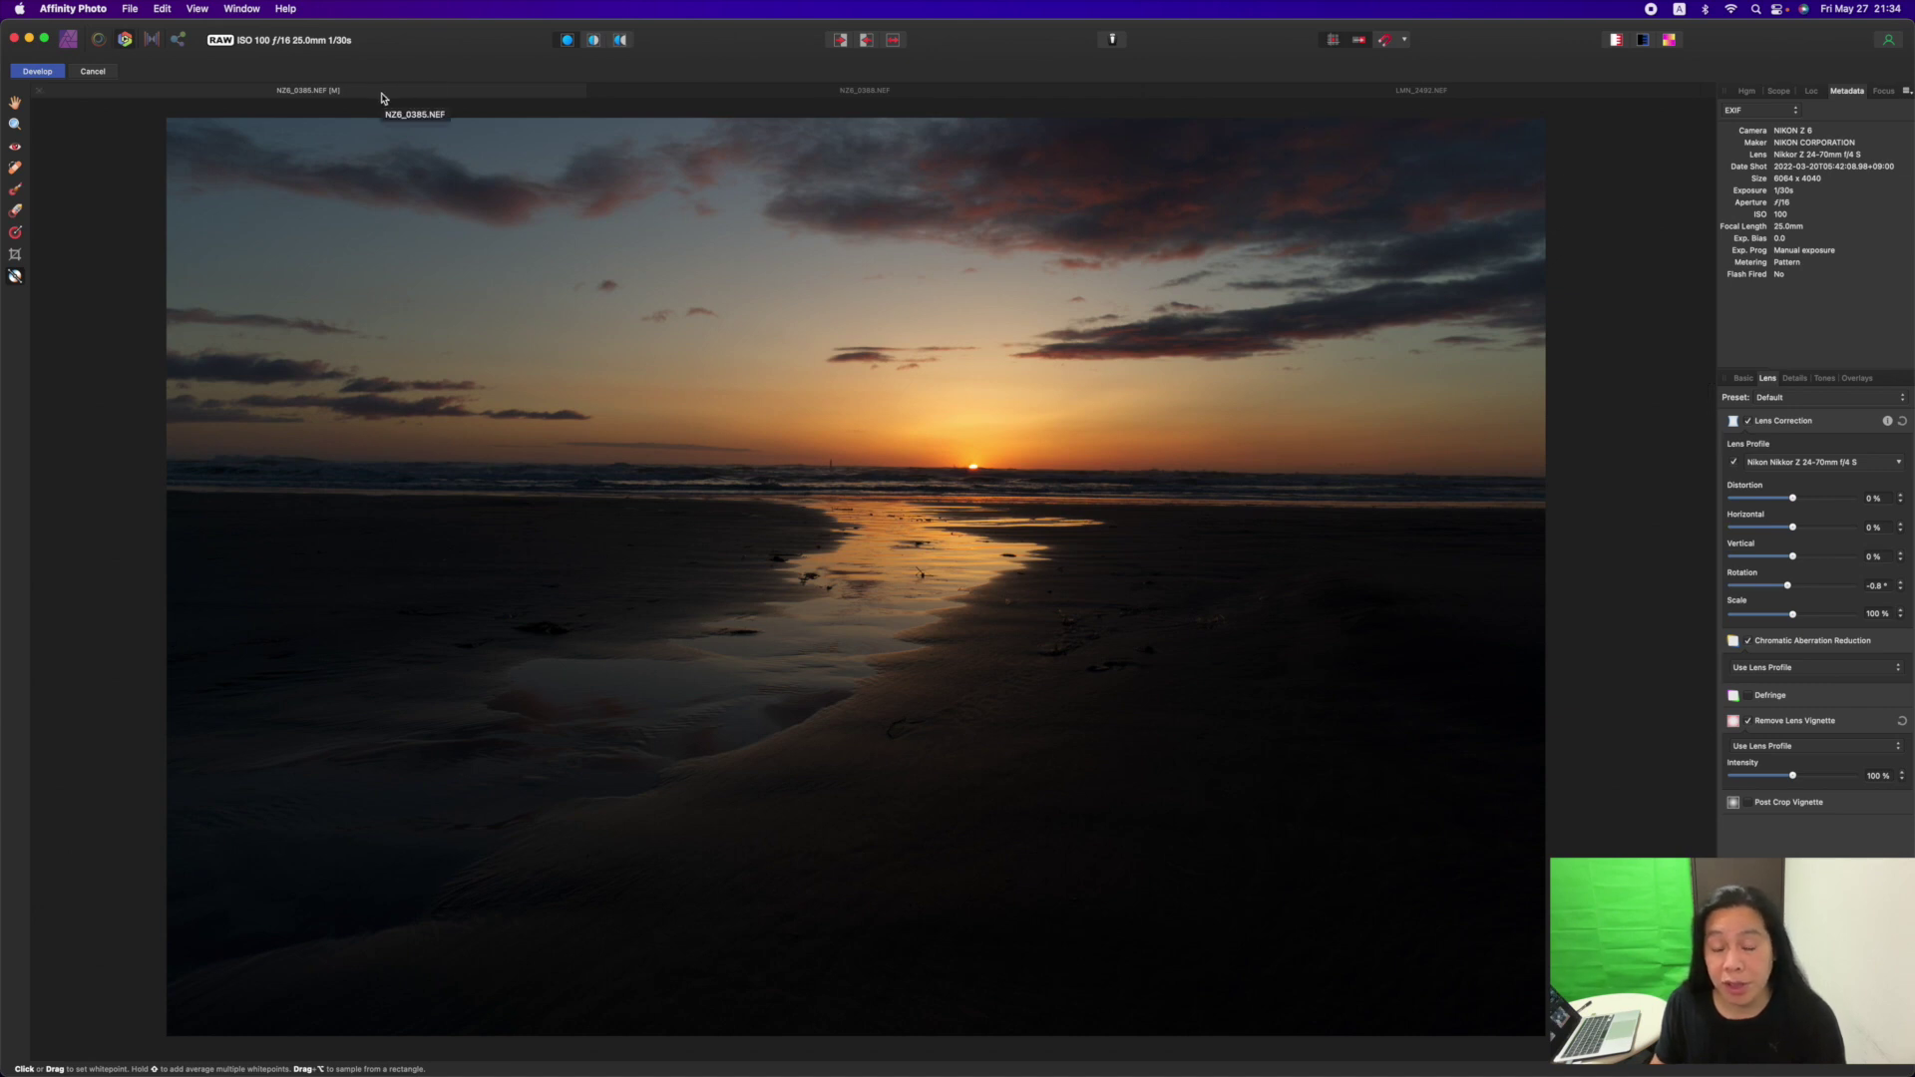
pyautogui.click(728, 96)
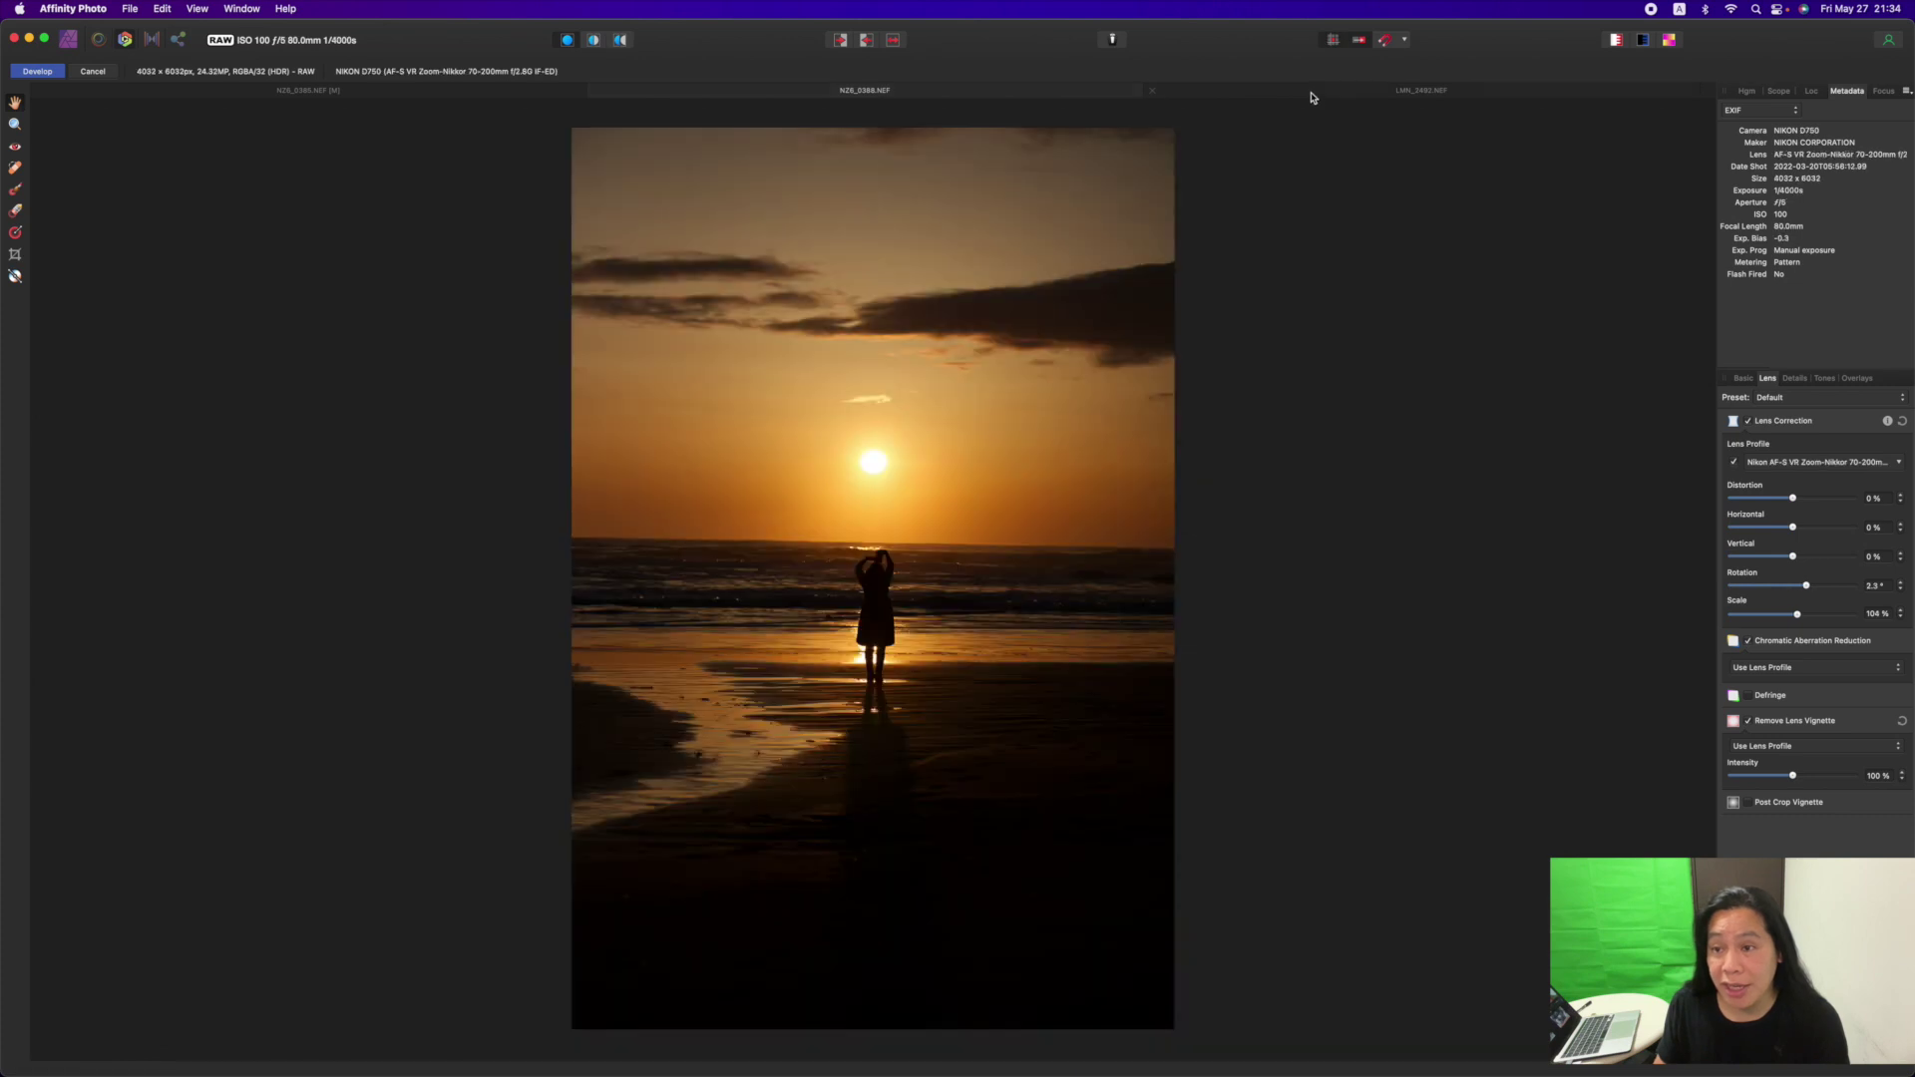
pyautogui.click(1313, 94)
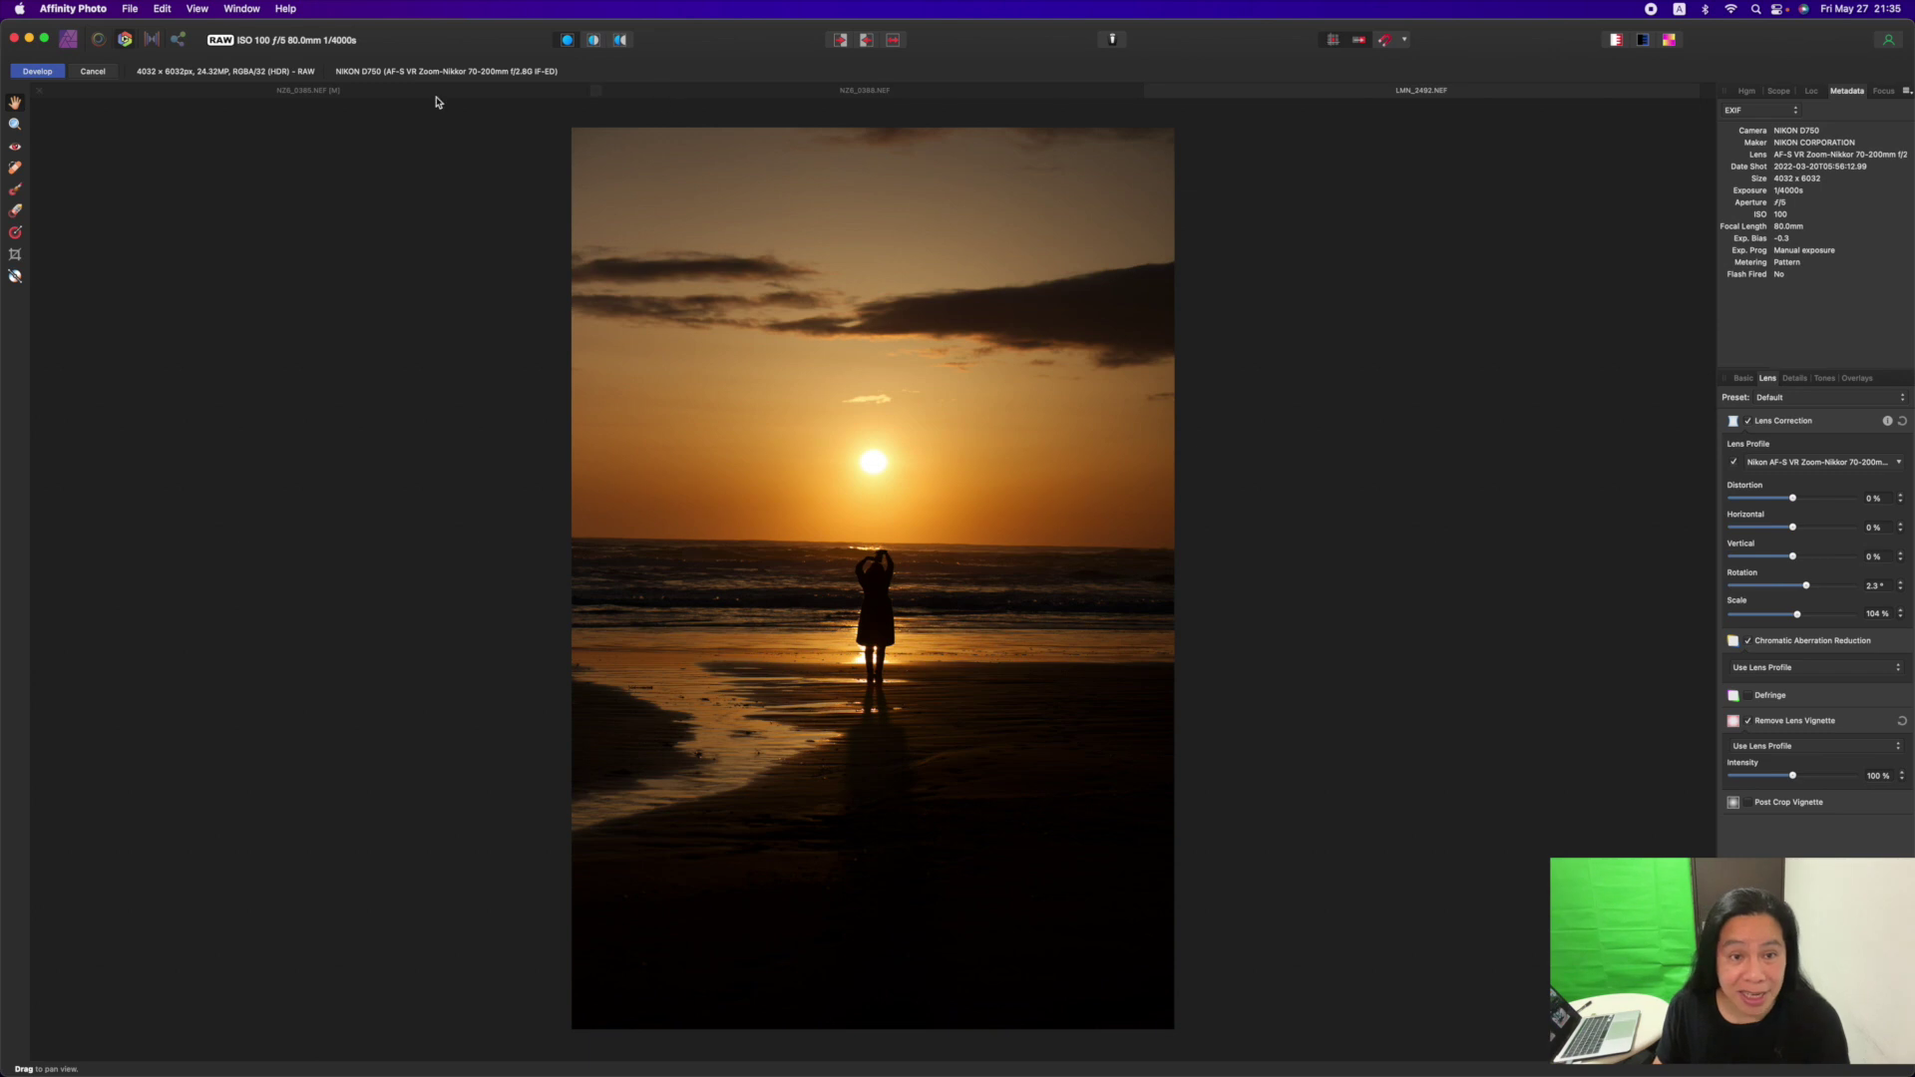
pyautogui.click(370, 95)
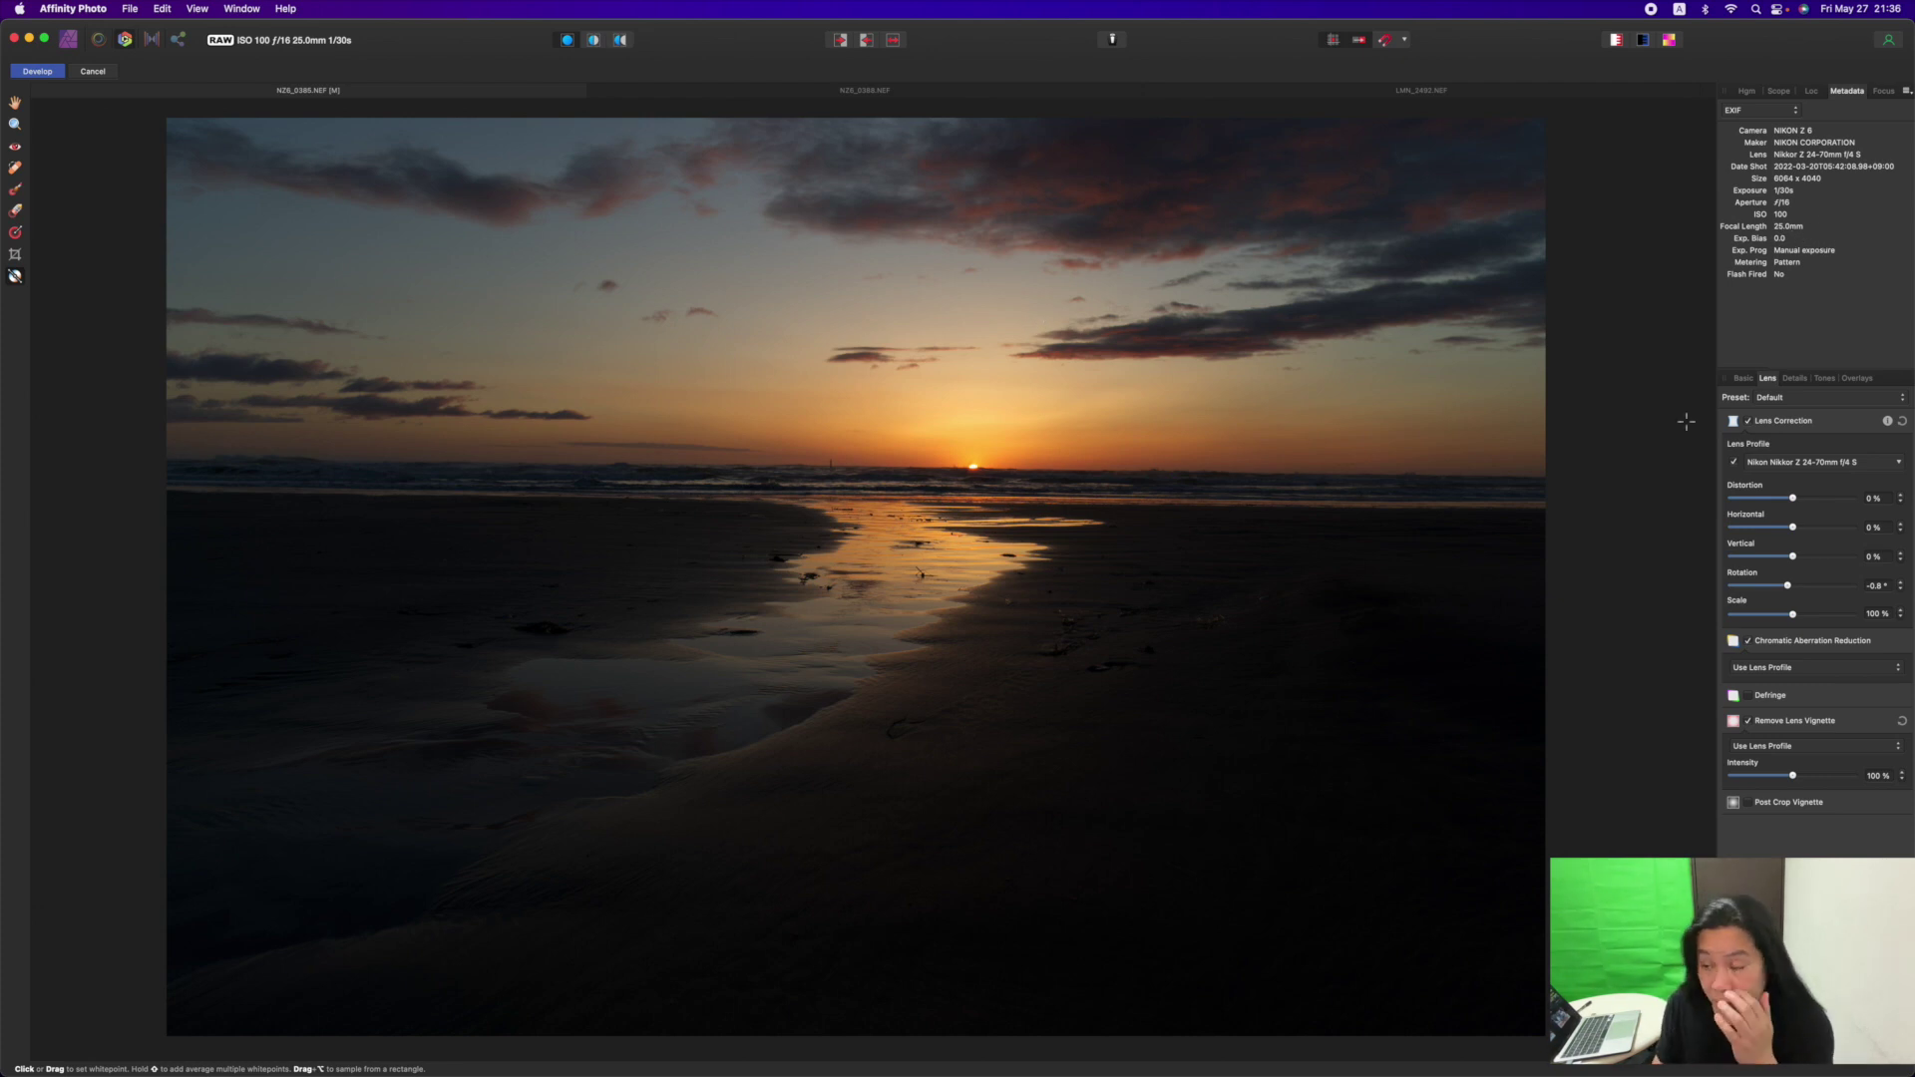
# Set Basic clarity to 30% and exposure to 0.233, then sample the sky for 5227 K white balance
pyautogui.click(1744, 380)
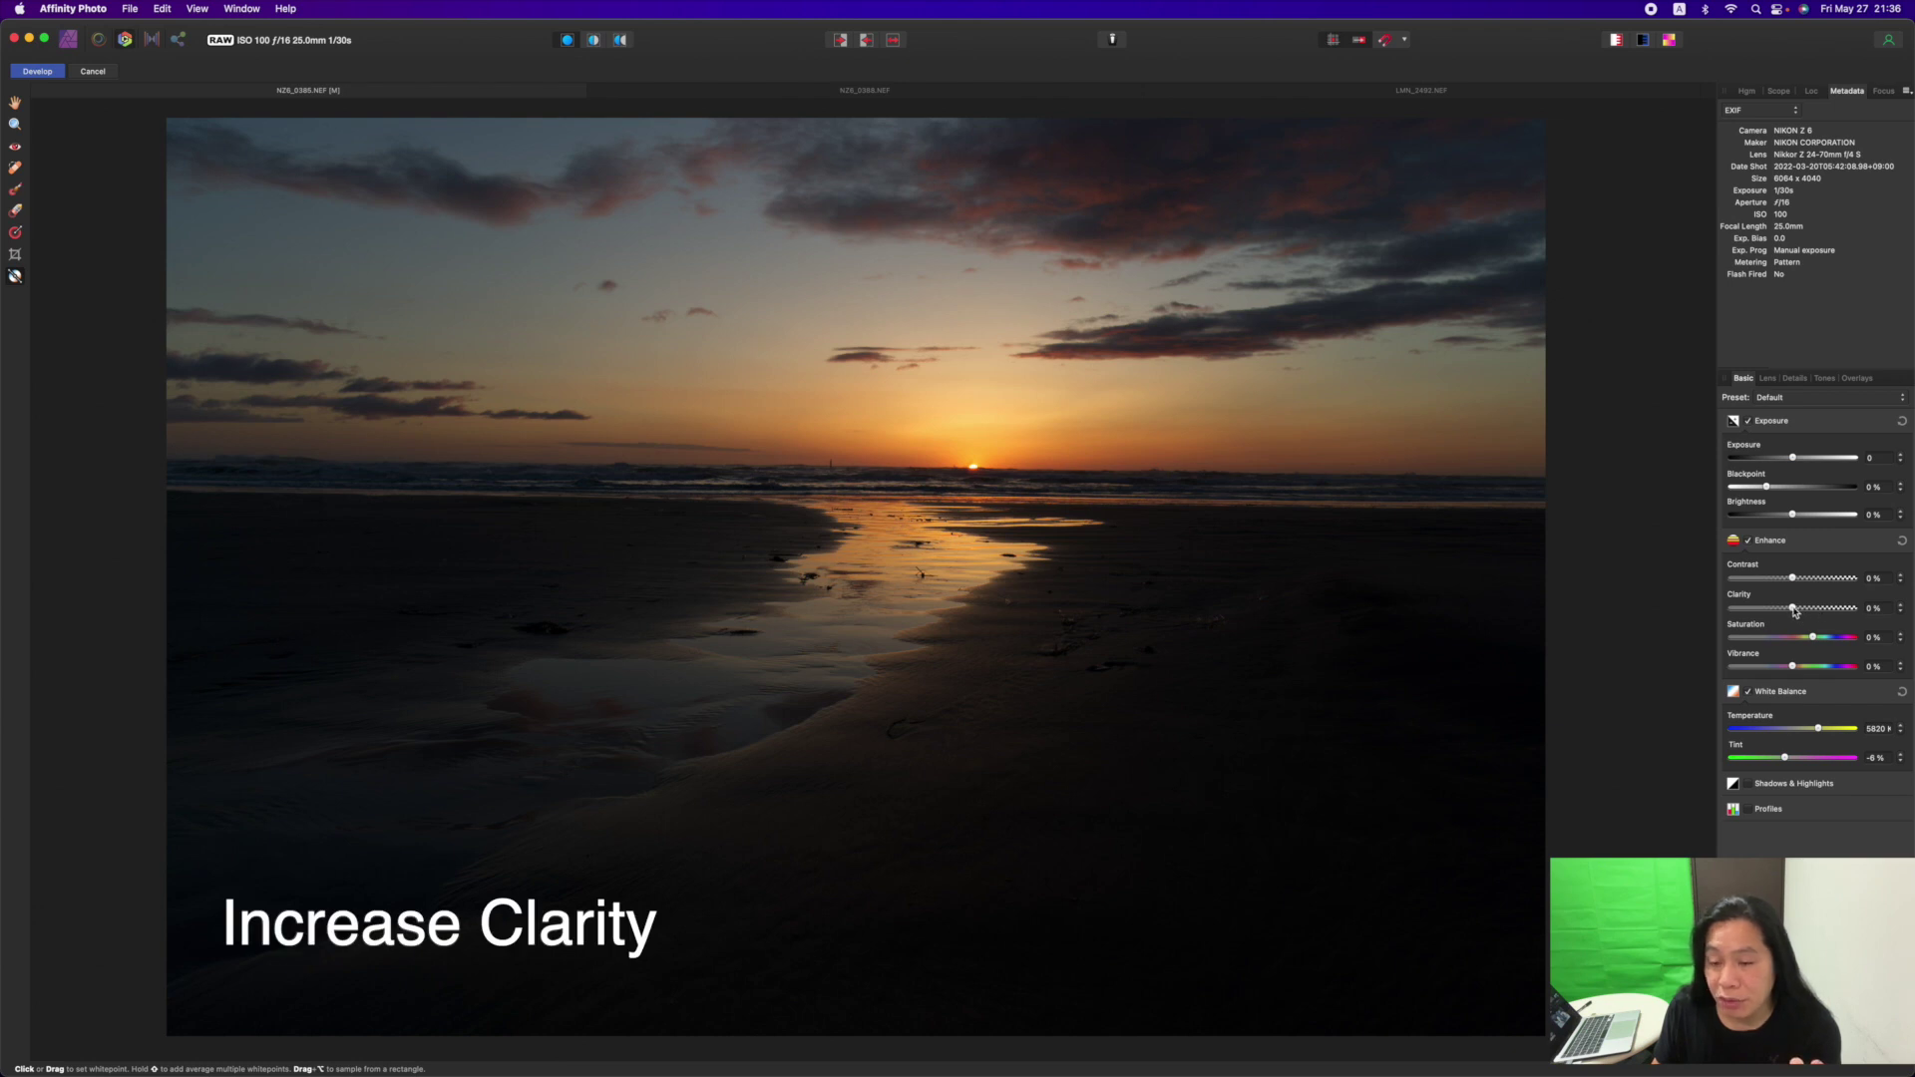
pyautogui.moveTo(1794, 610); pyautogui.dragTo(1804, 611)
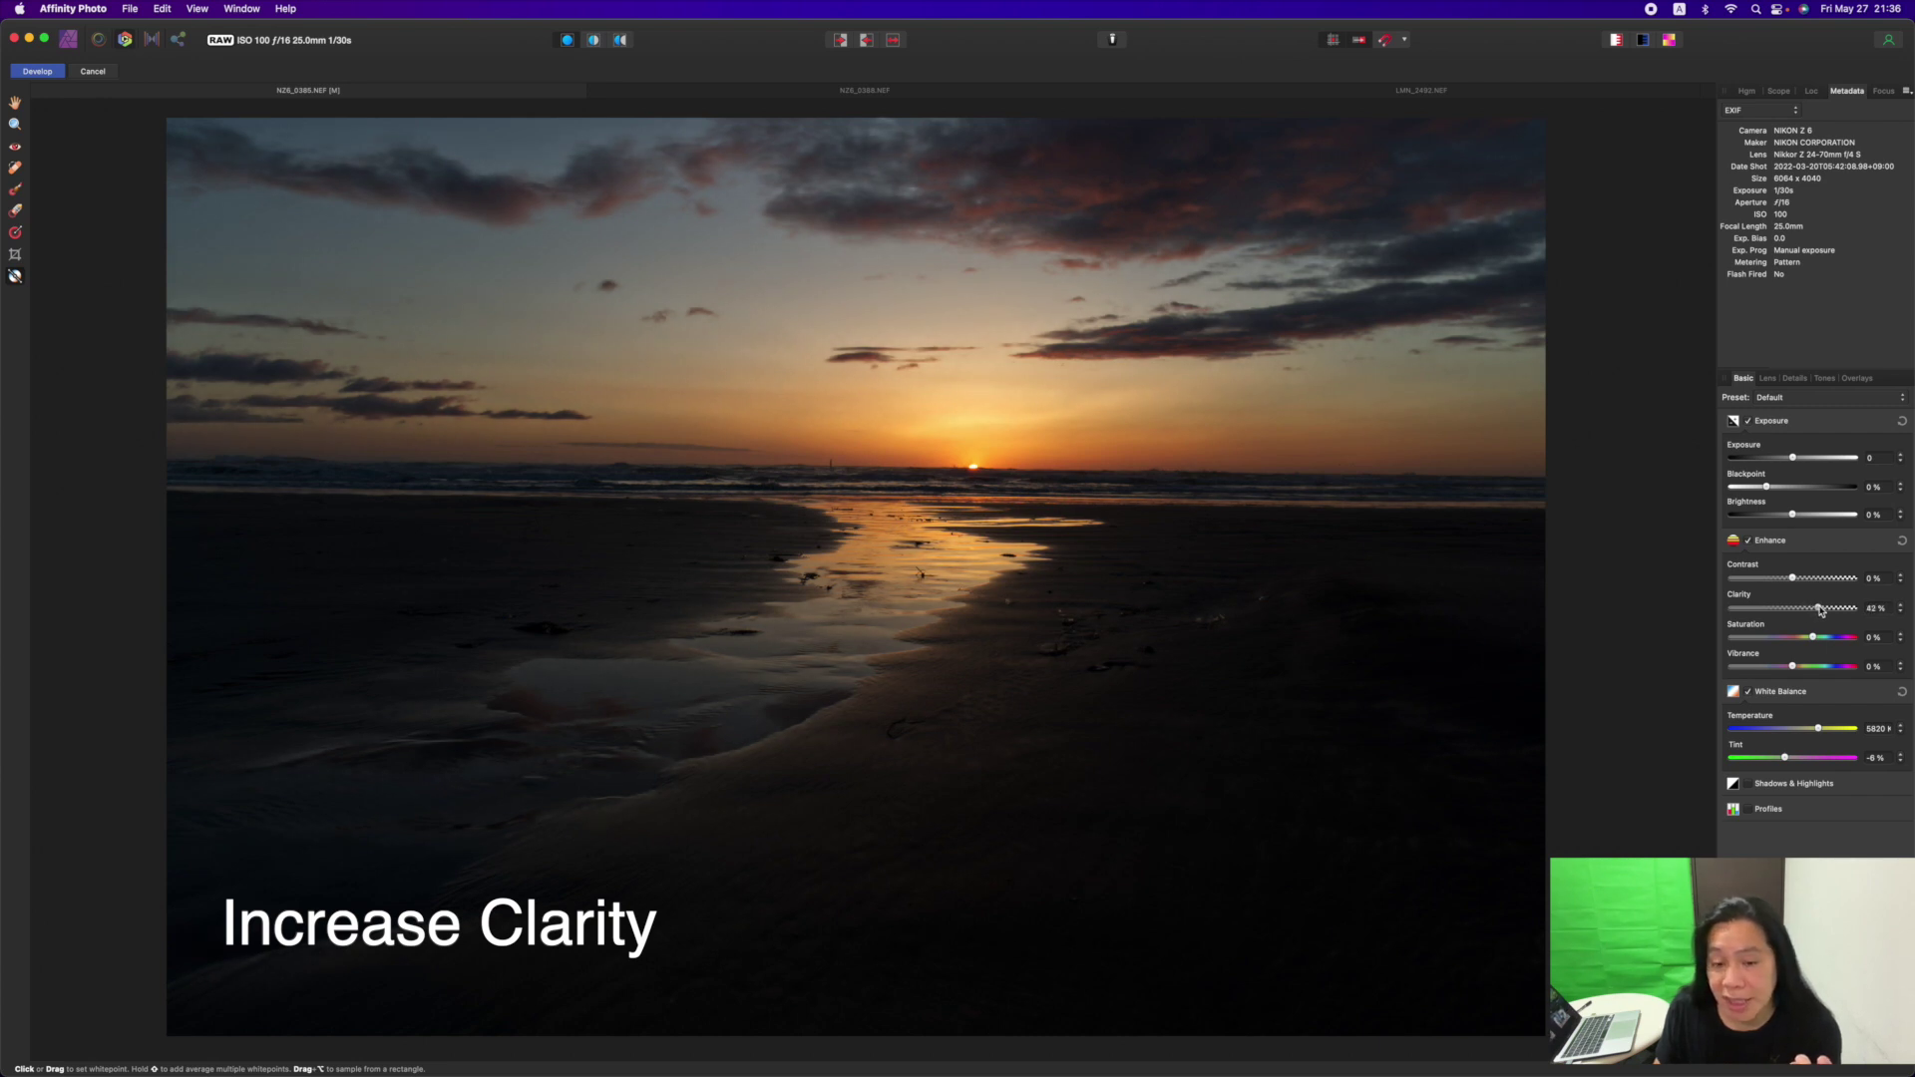
pyautogui.moveTo(1804, 611); pyautogui.dragTo(1814, 612)
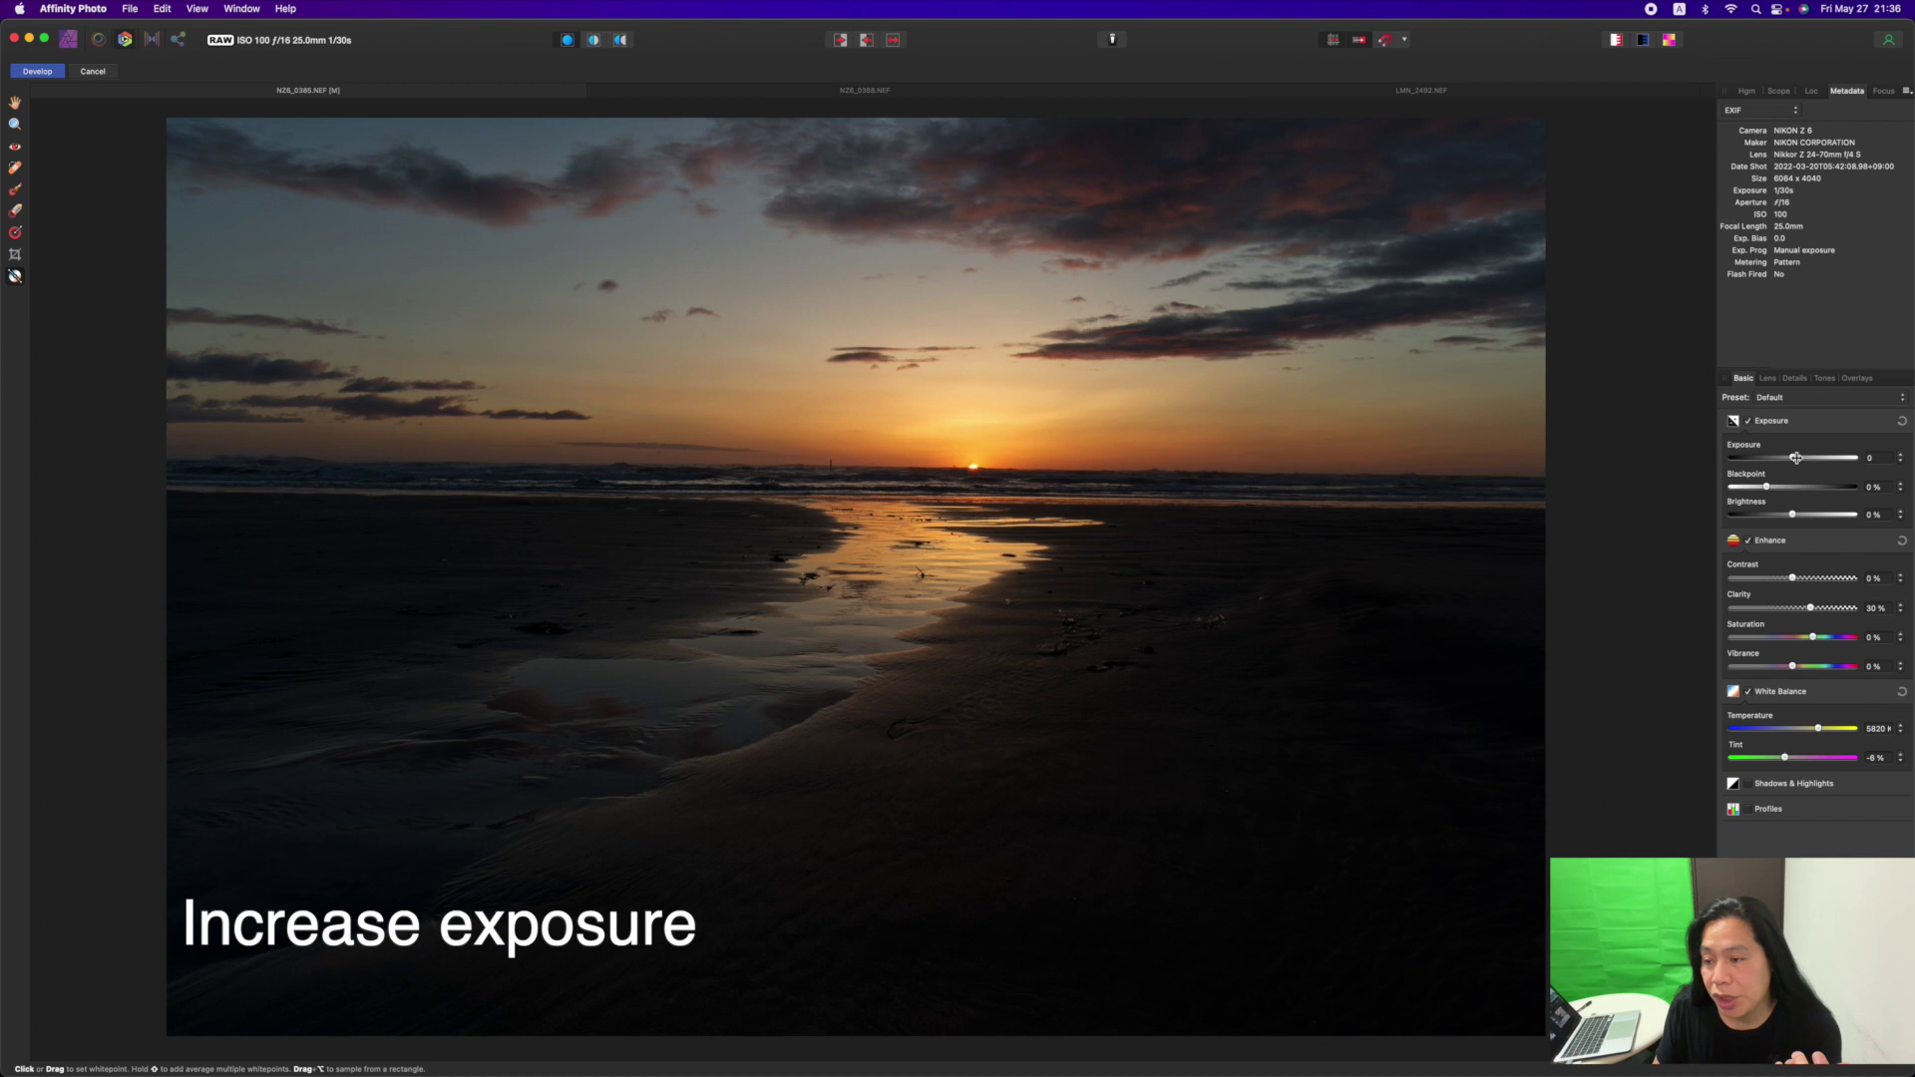
pyautogui.moveTo(1797, 458); pyautogui.dragTo(1795, 462)
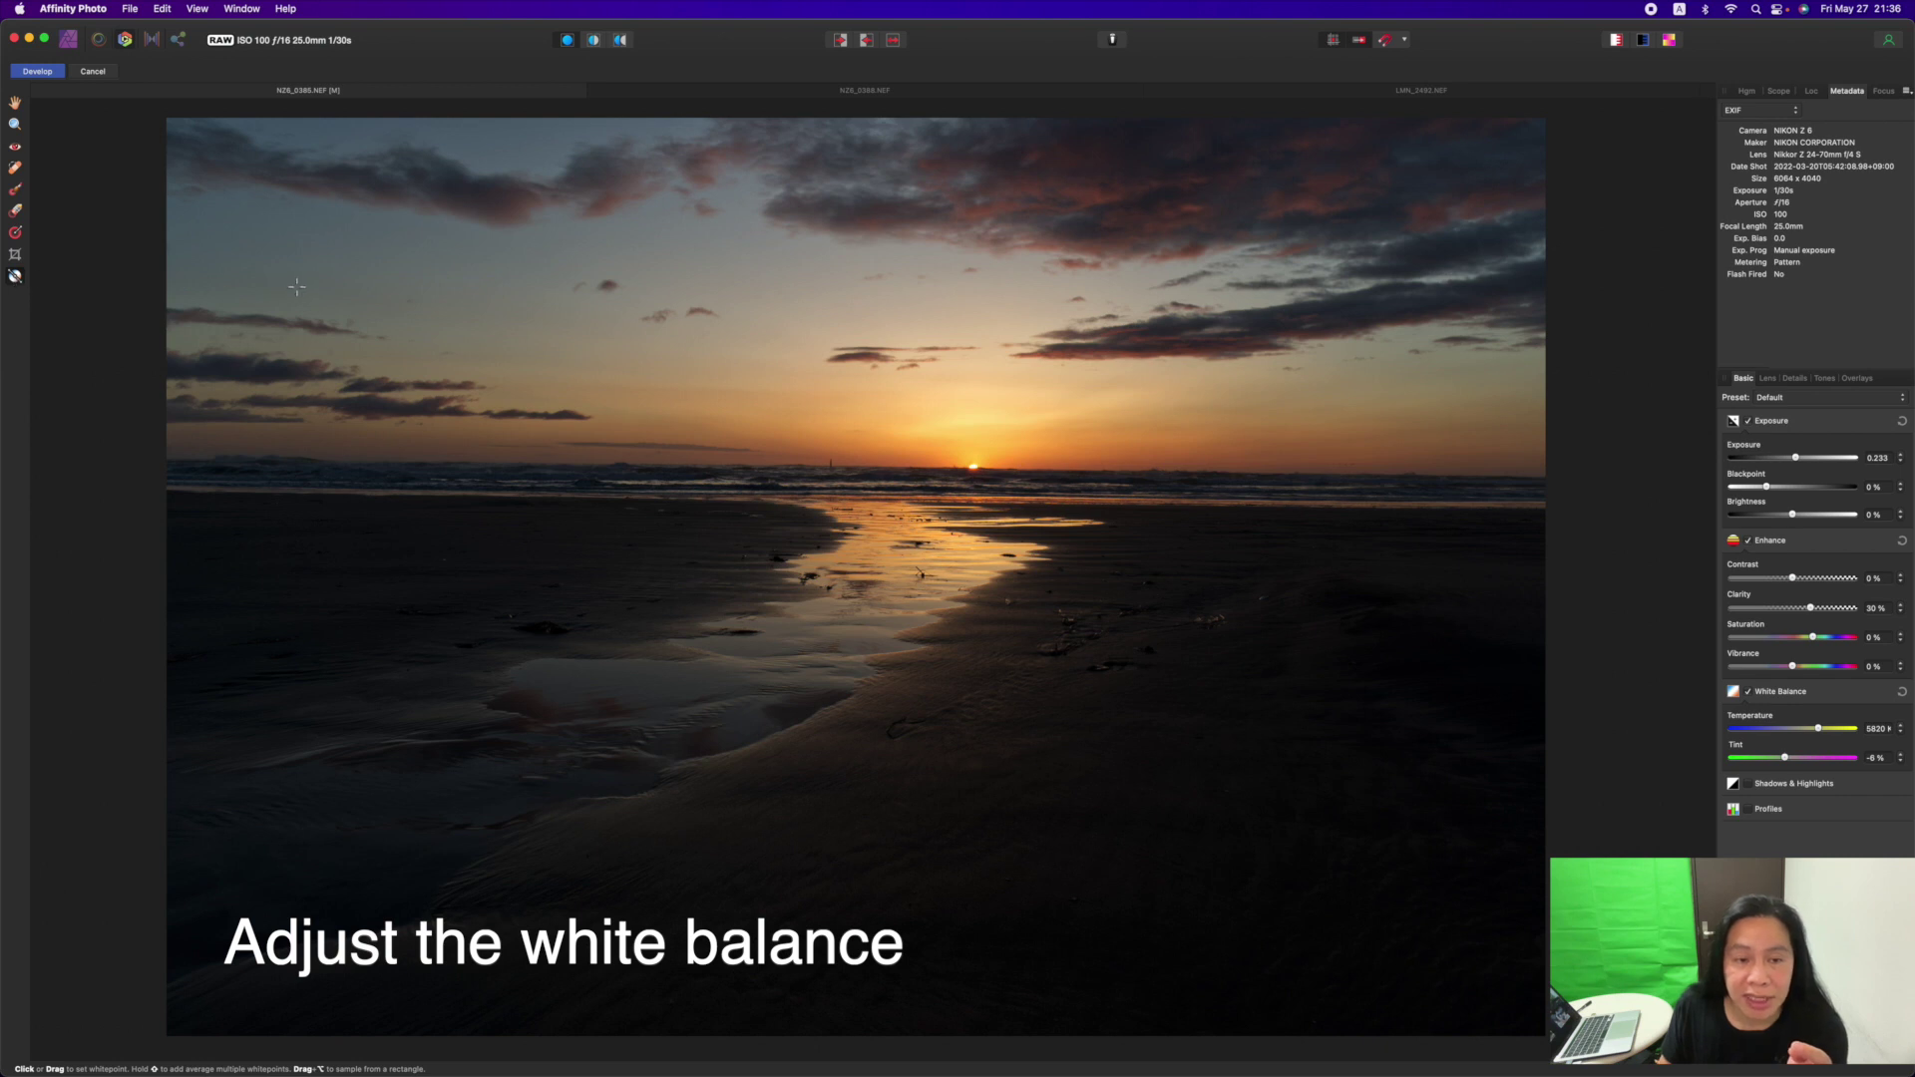
pyautogui.moveTo(297, 286); pyautogui.dragTo(255, 342)
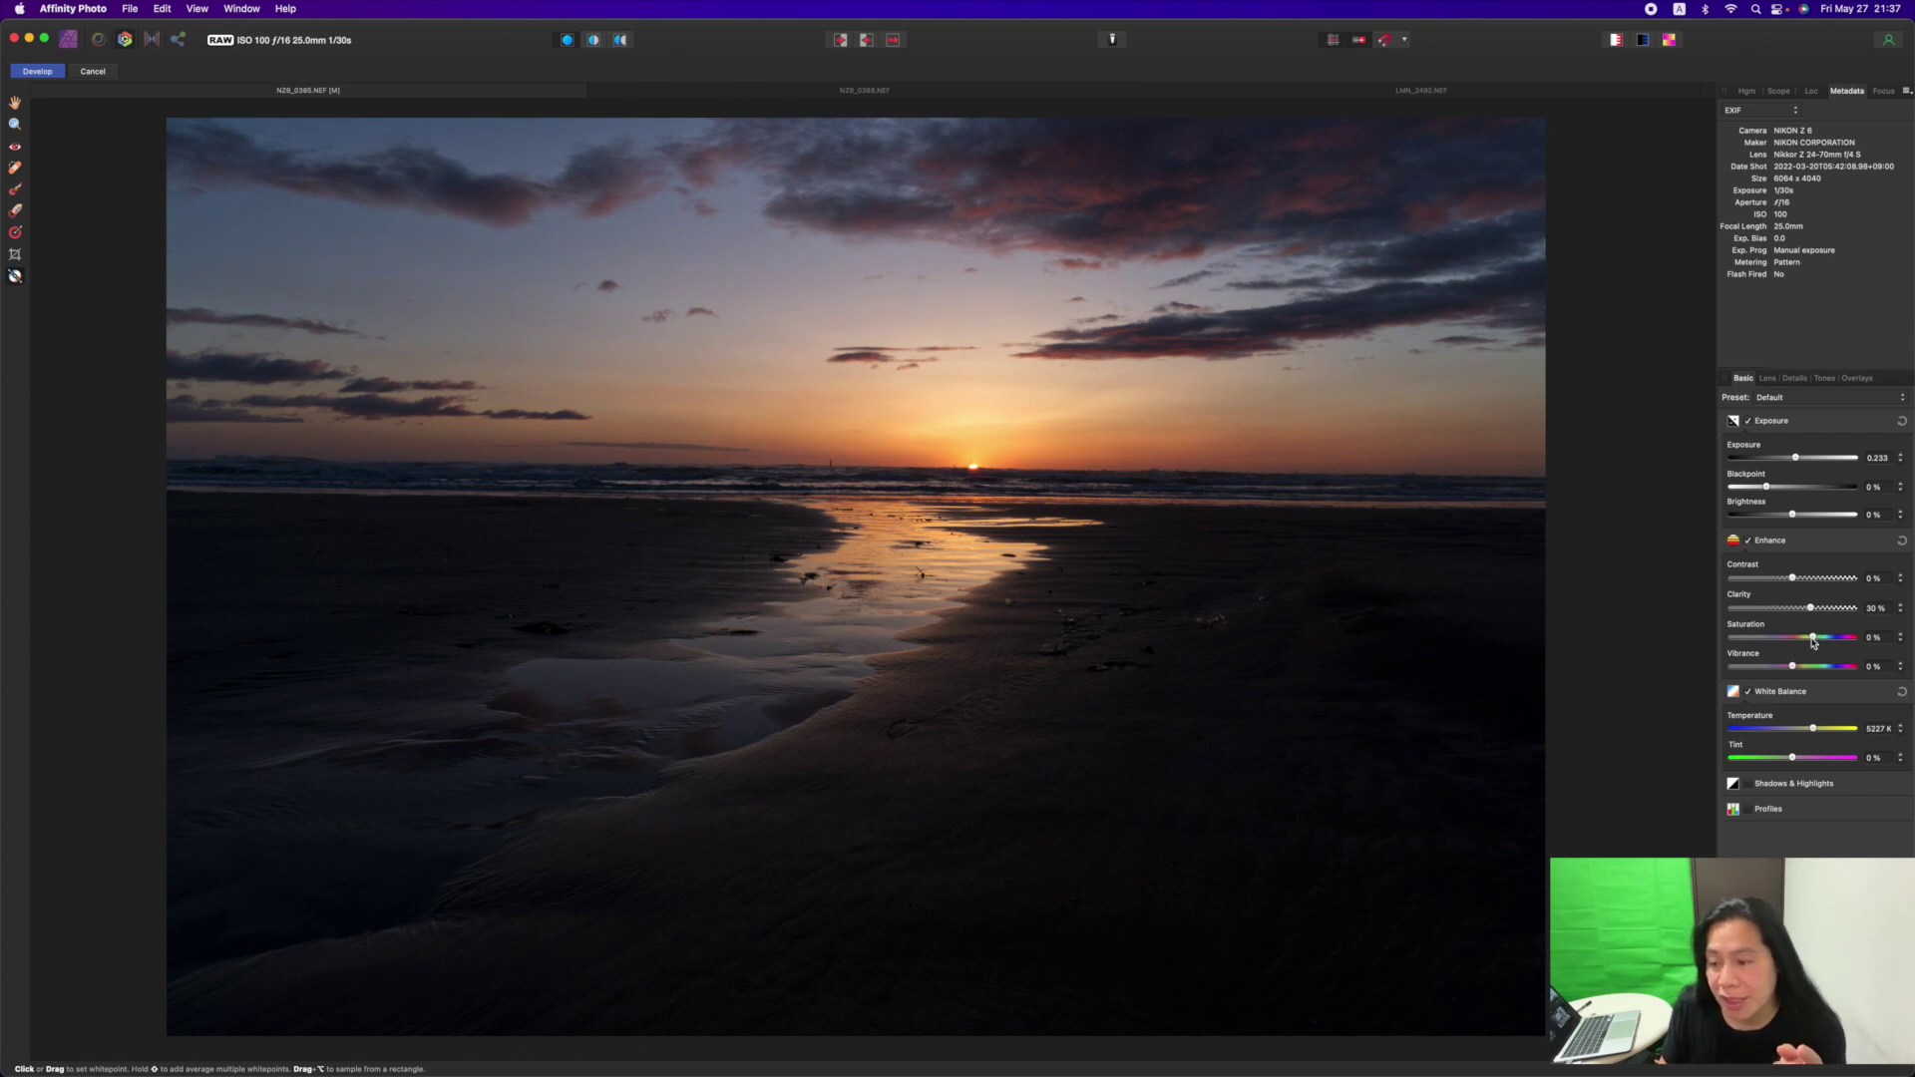
# Add 15% saturation, lift Shadows to 16%, and resample white balance to 5859 K with -1% tint
pyautogui.moveTo(1816, 640); pyautogui.dragTo(1827, 641)
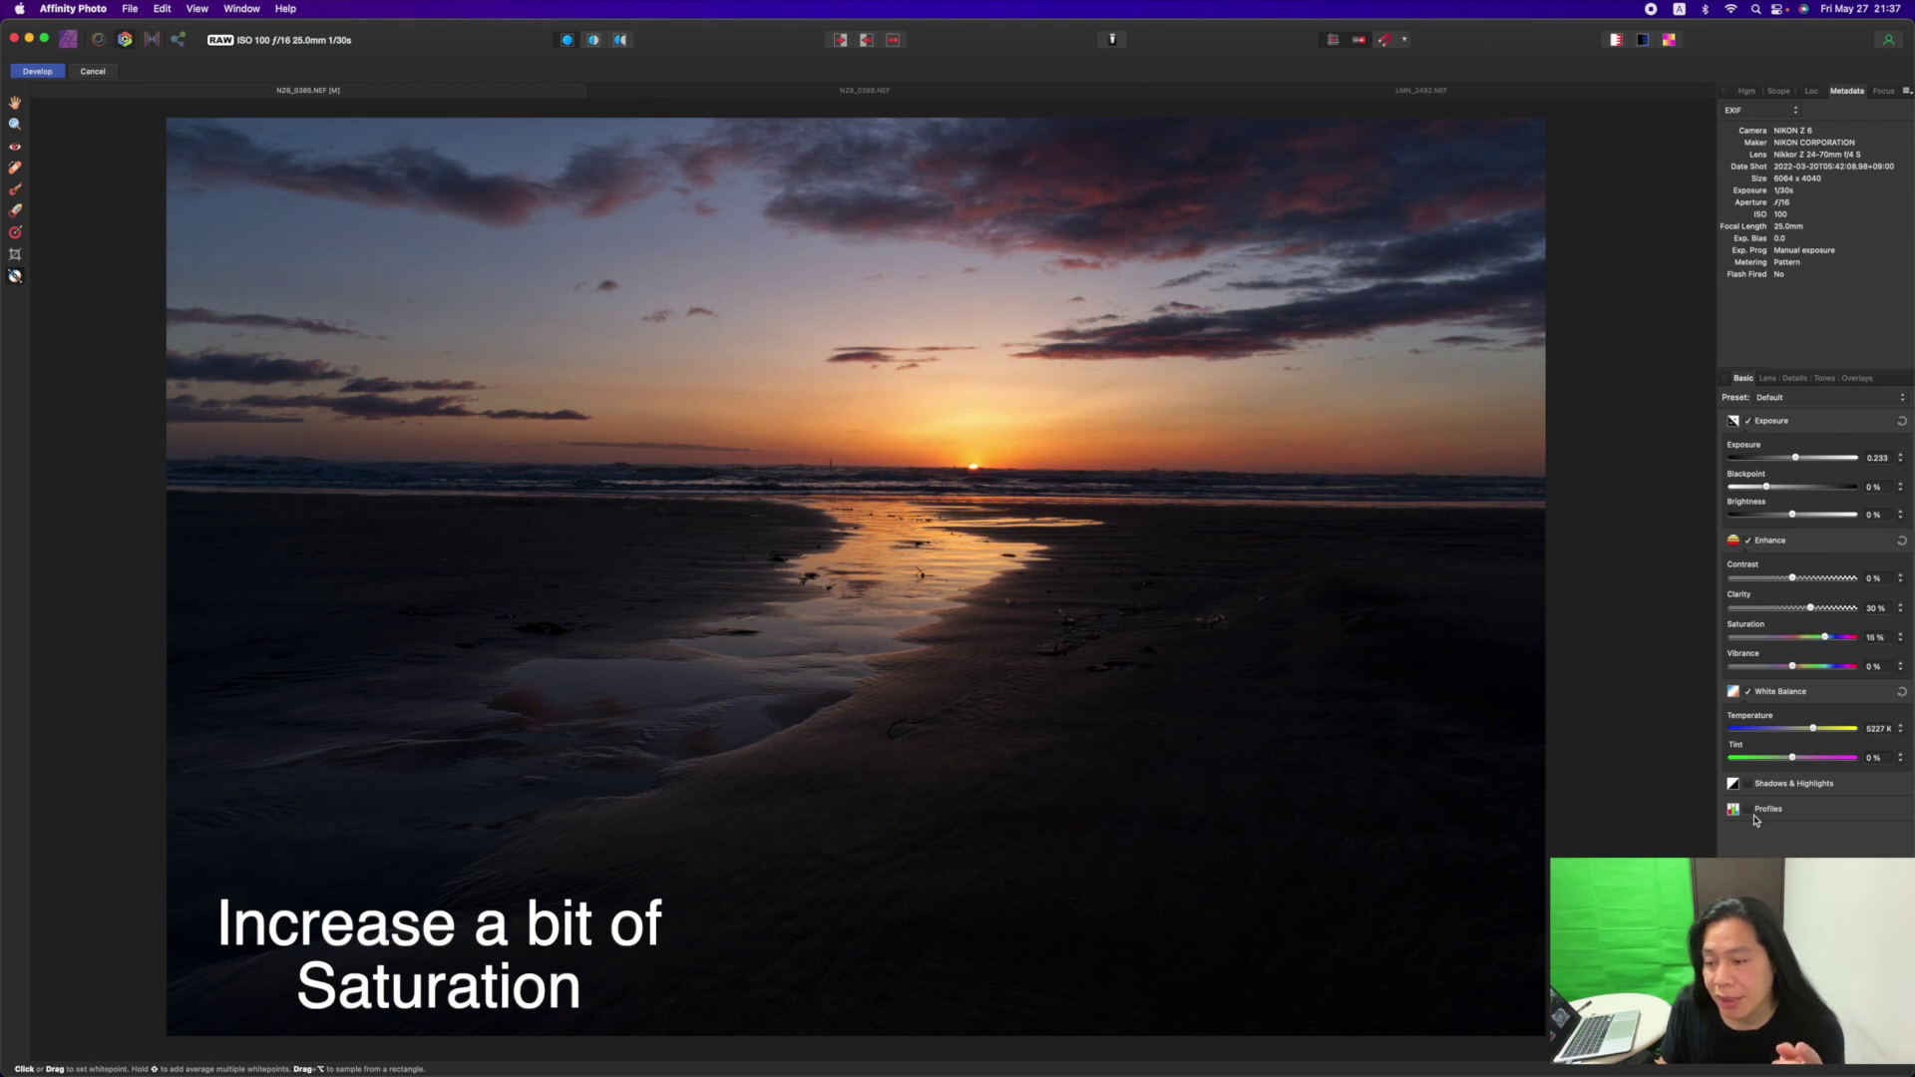
pyautogui.click(1751, 785)
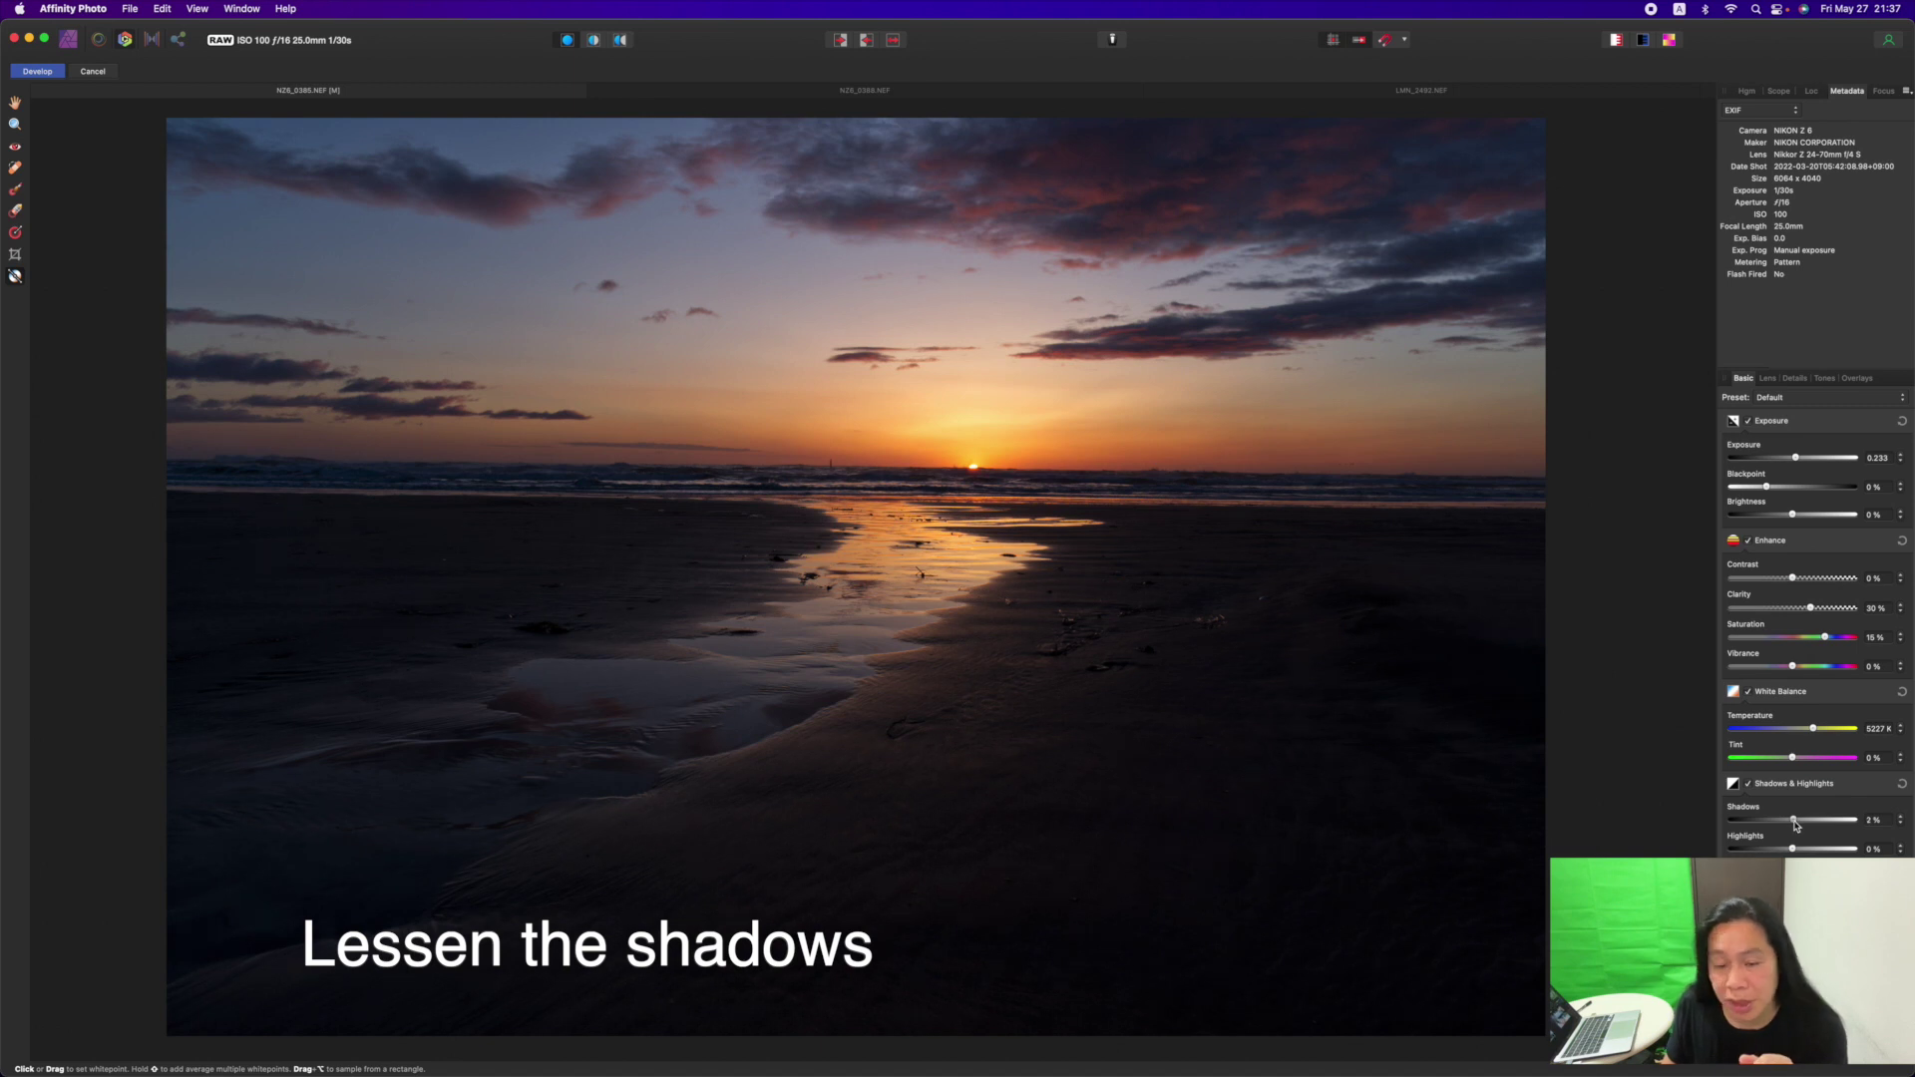
pyautogui.moveTo(1808, 825); pyautogui.dragTo(1809, 826)
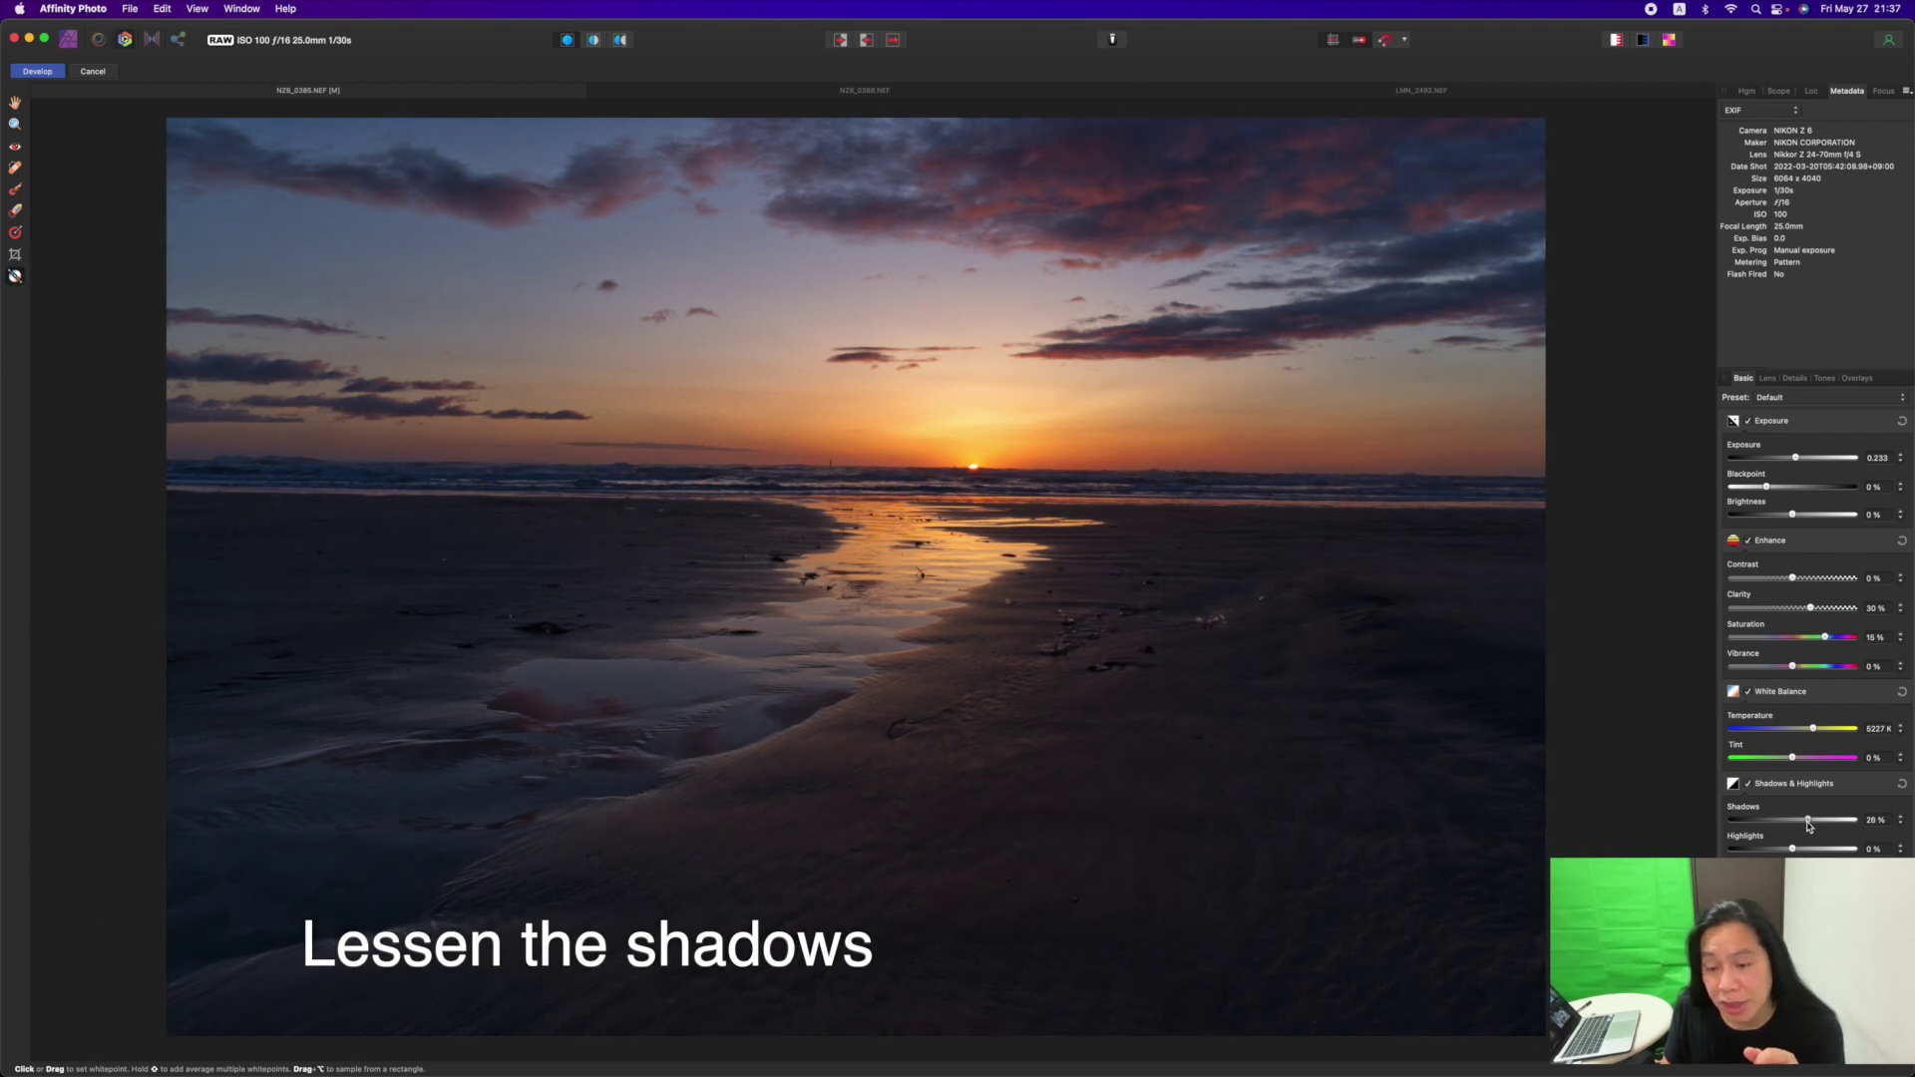
pyautogui.moveTo(1810, 825); pyautogui.dragTo(1807, 827)
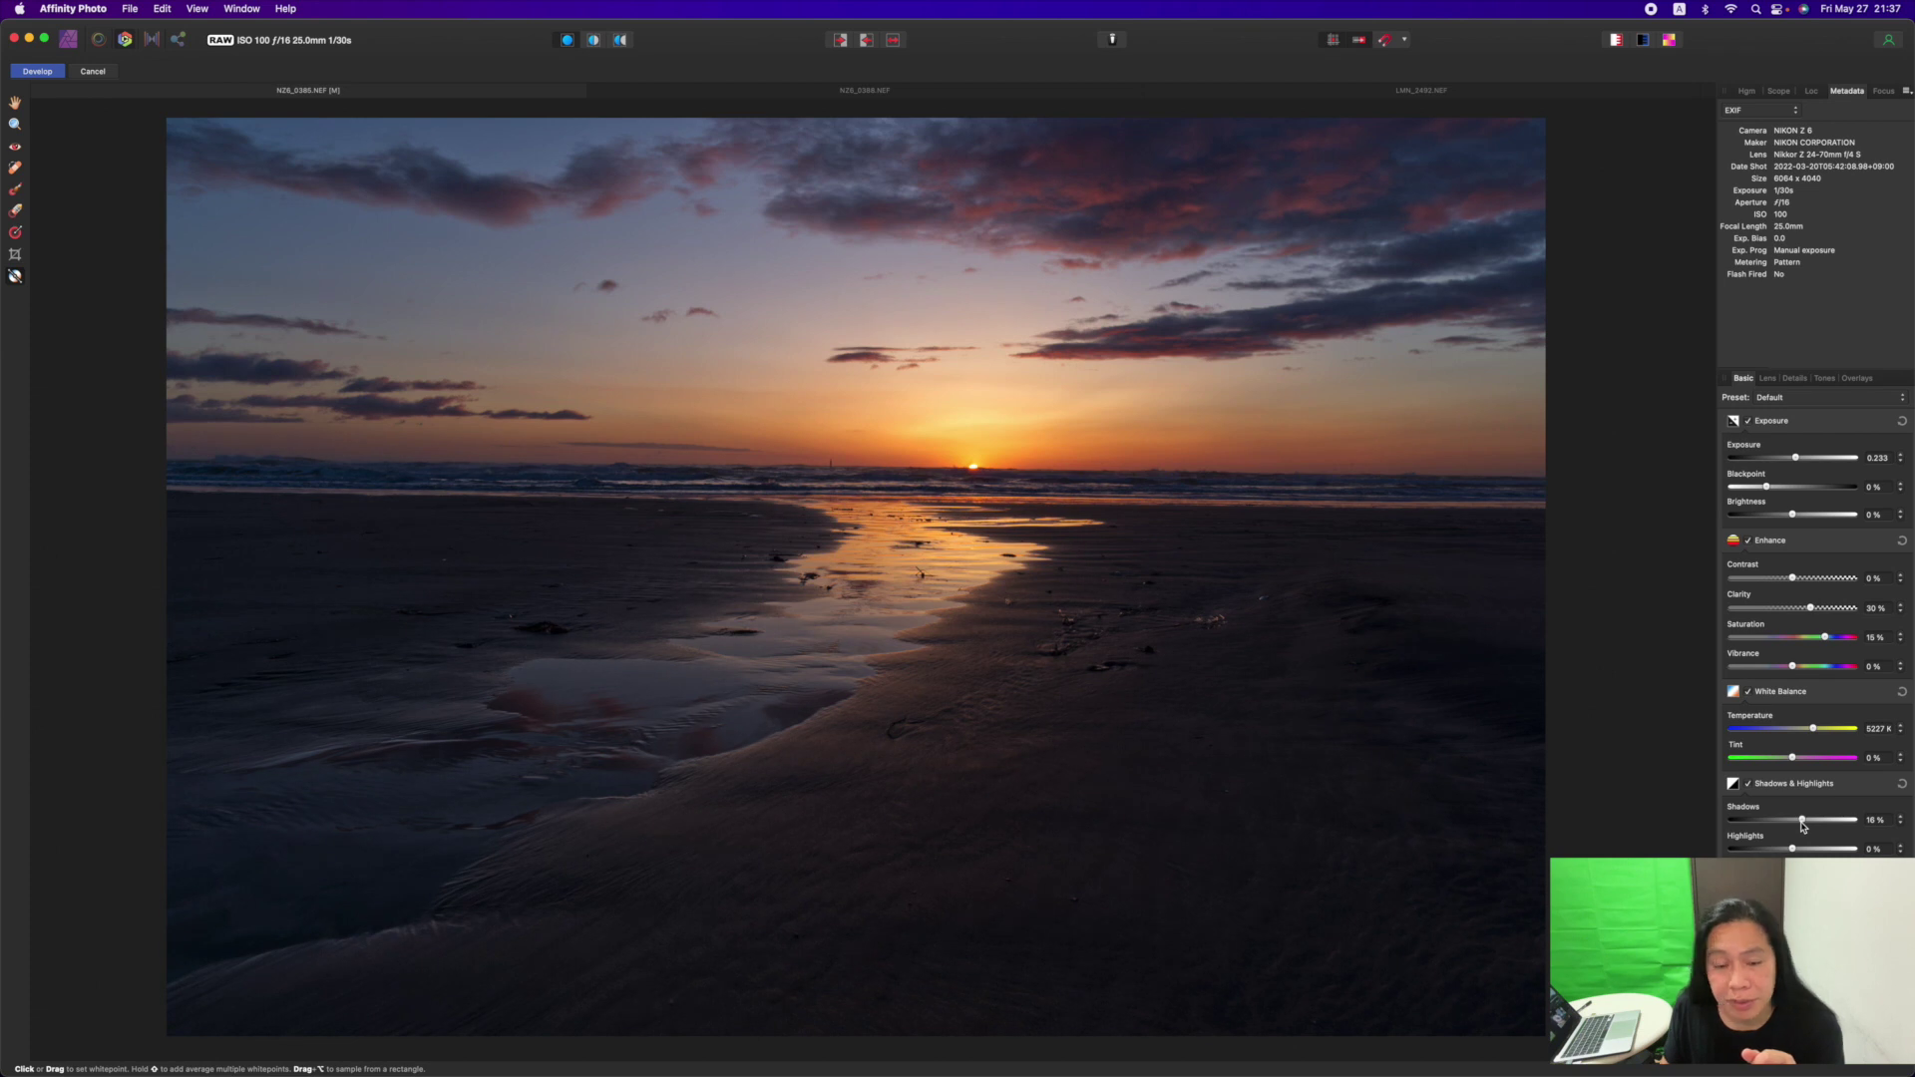
pyautogui.click(372, 314)
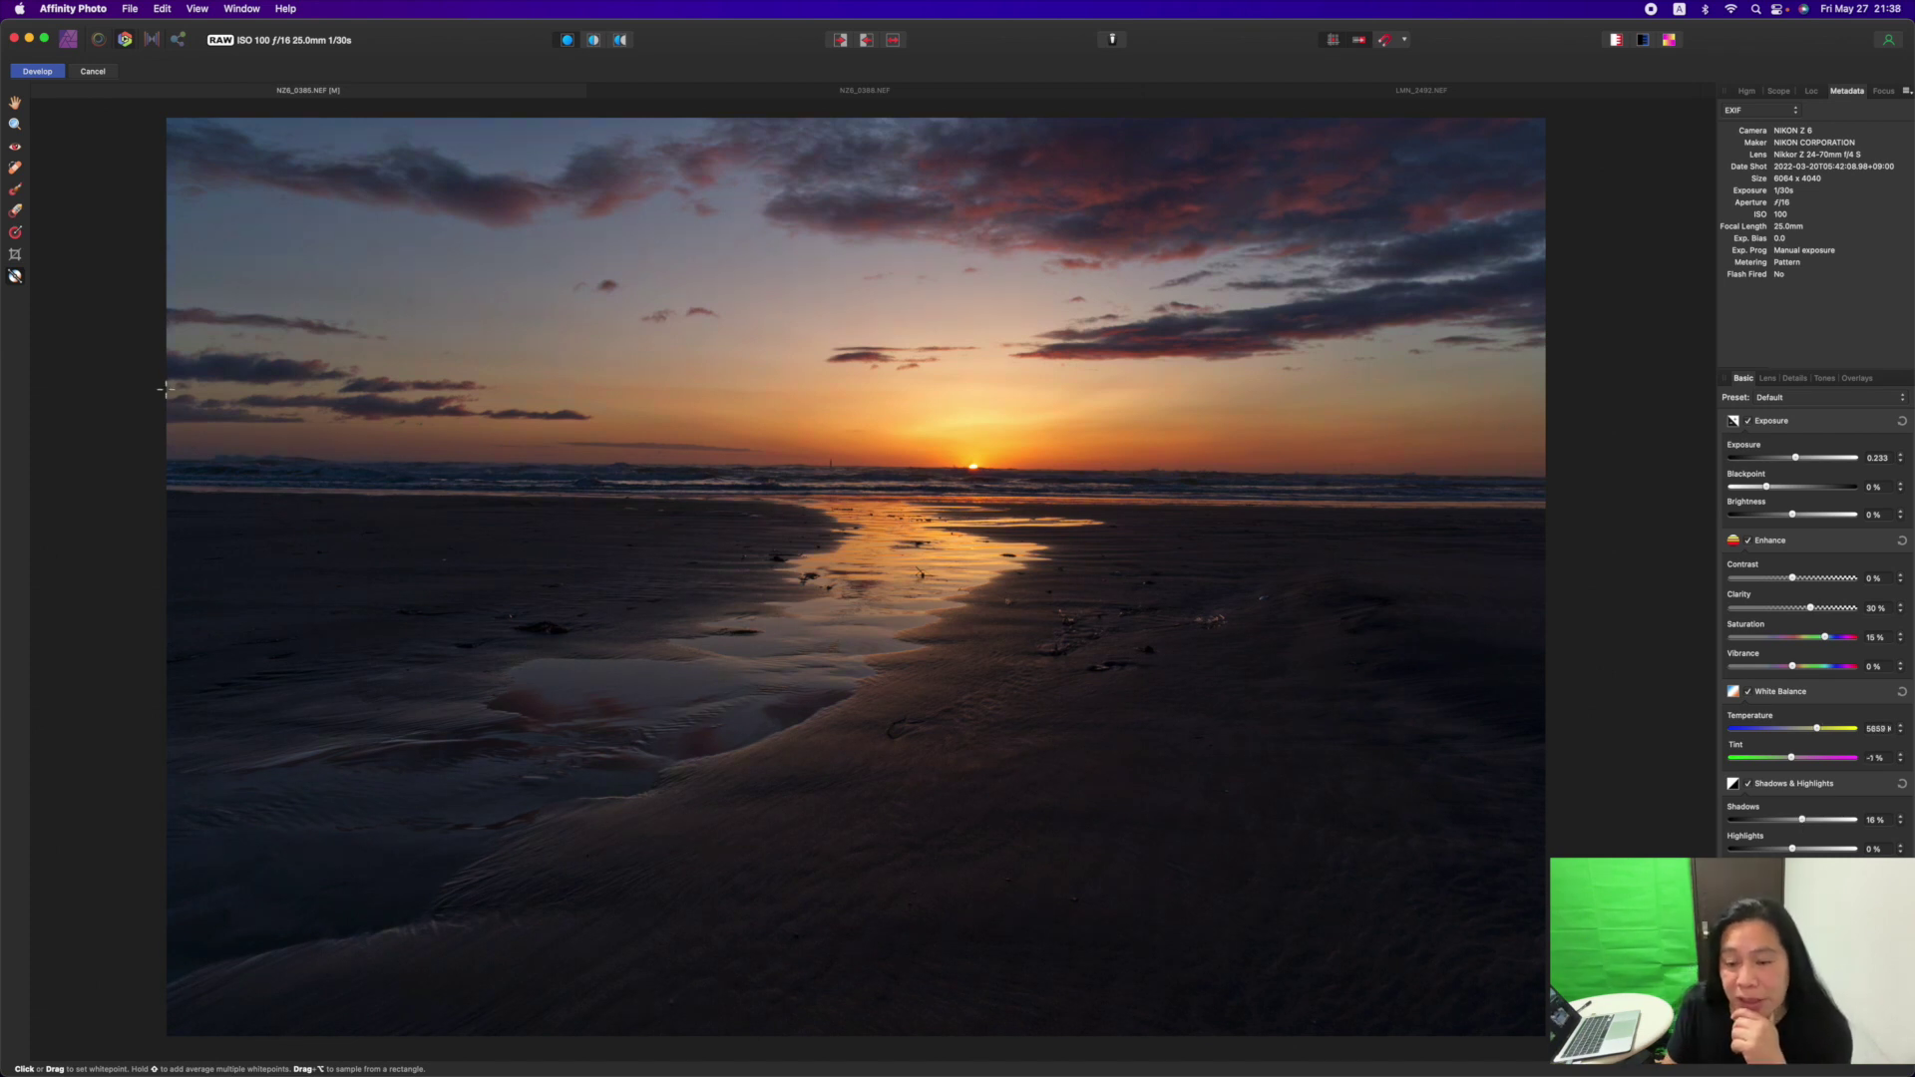
# Apply the RAW development, then pick the Blemish Removal Tool with a 100 px brush width
pyautogui.hscroll(2, 162, 390)
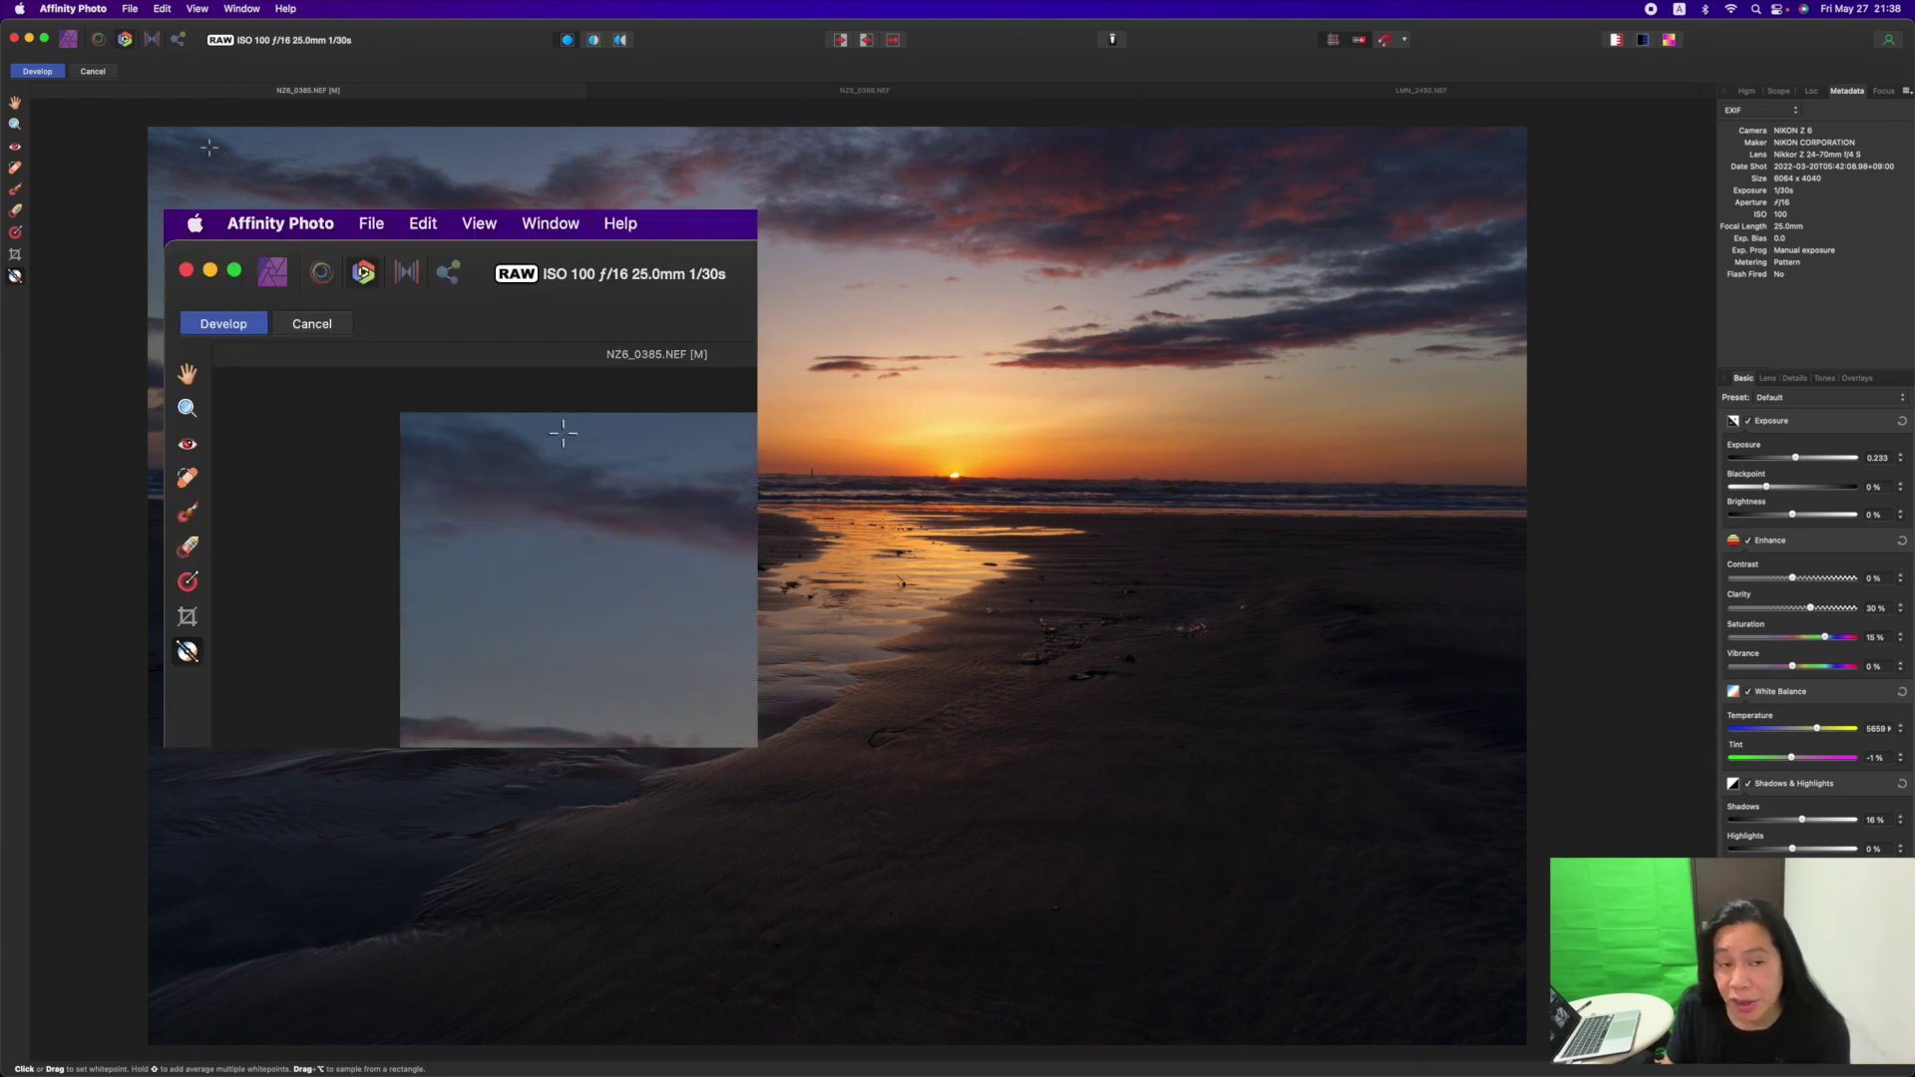
pyautogui.click(44, 75)
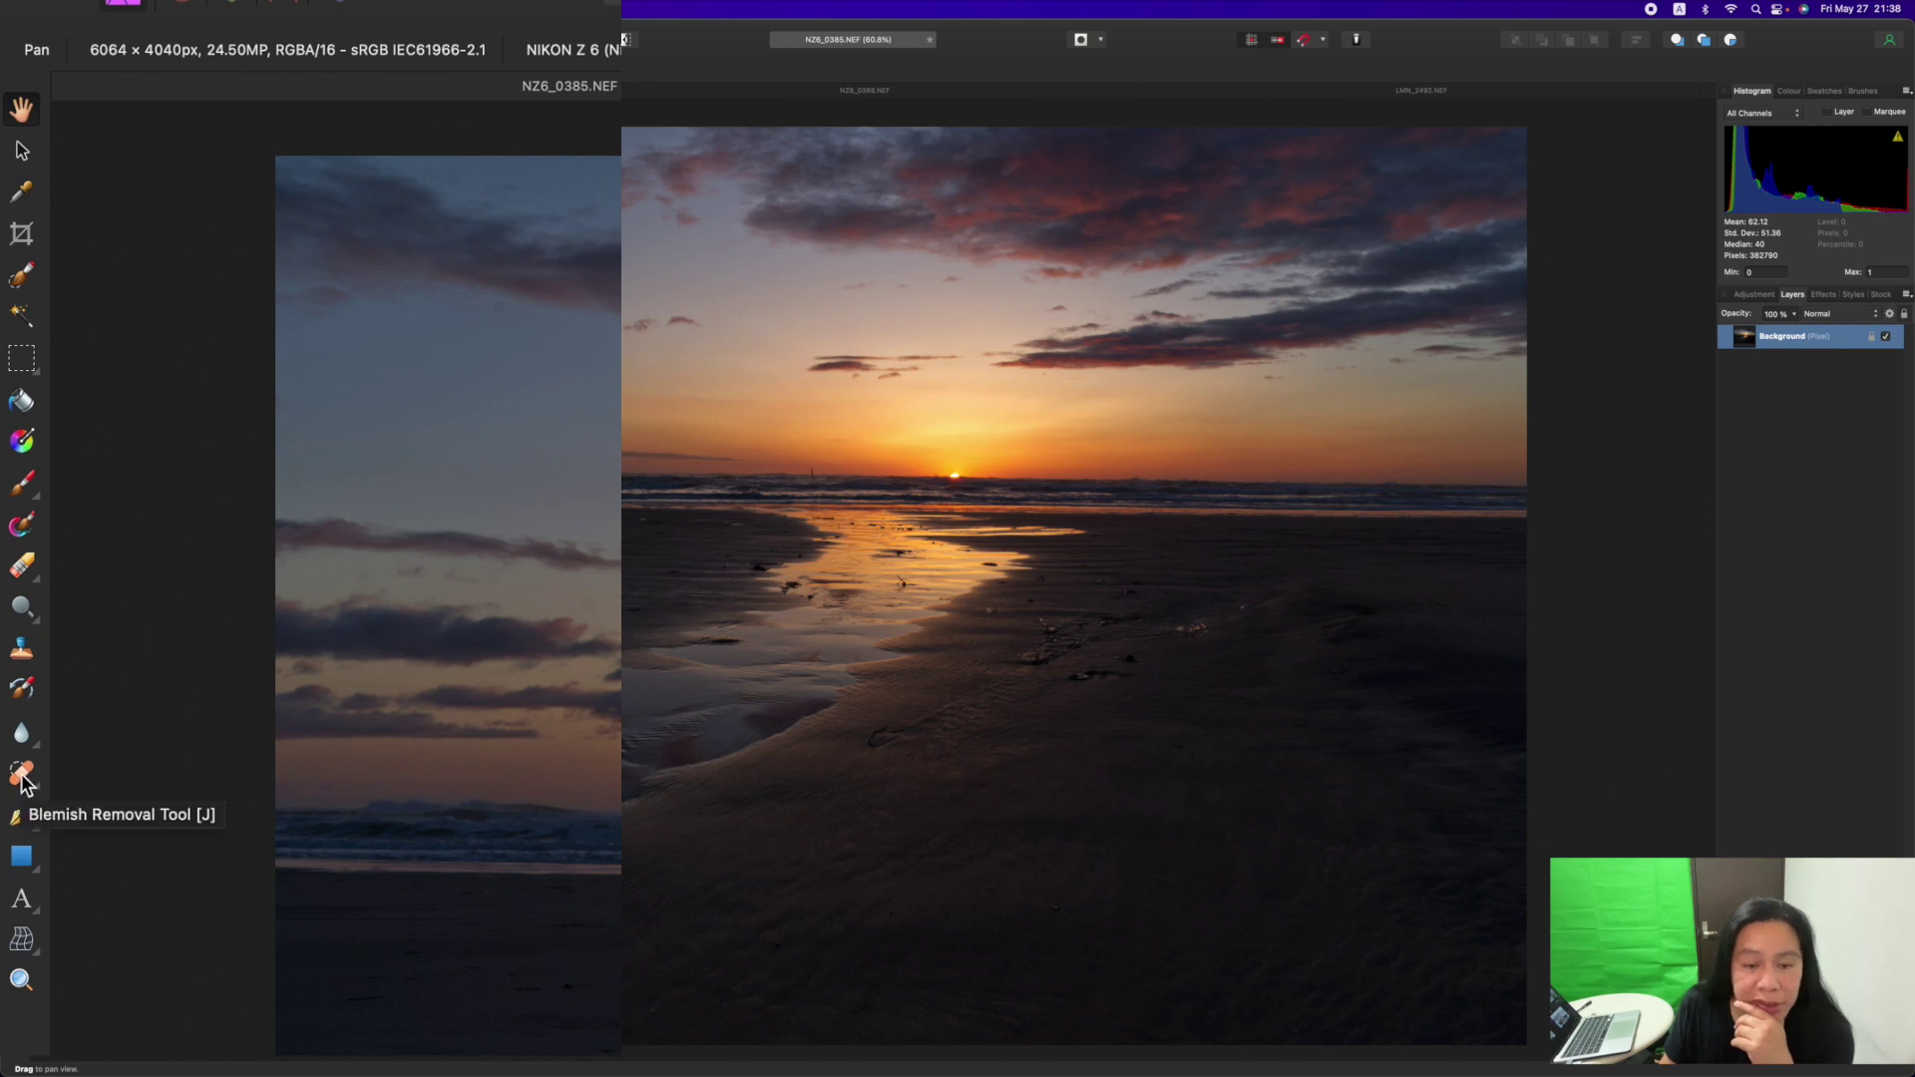
pyautogui.click(21, 774)
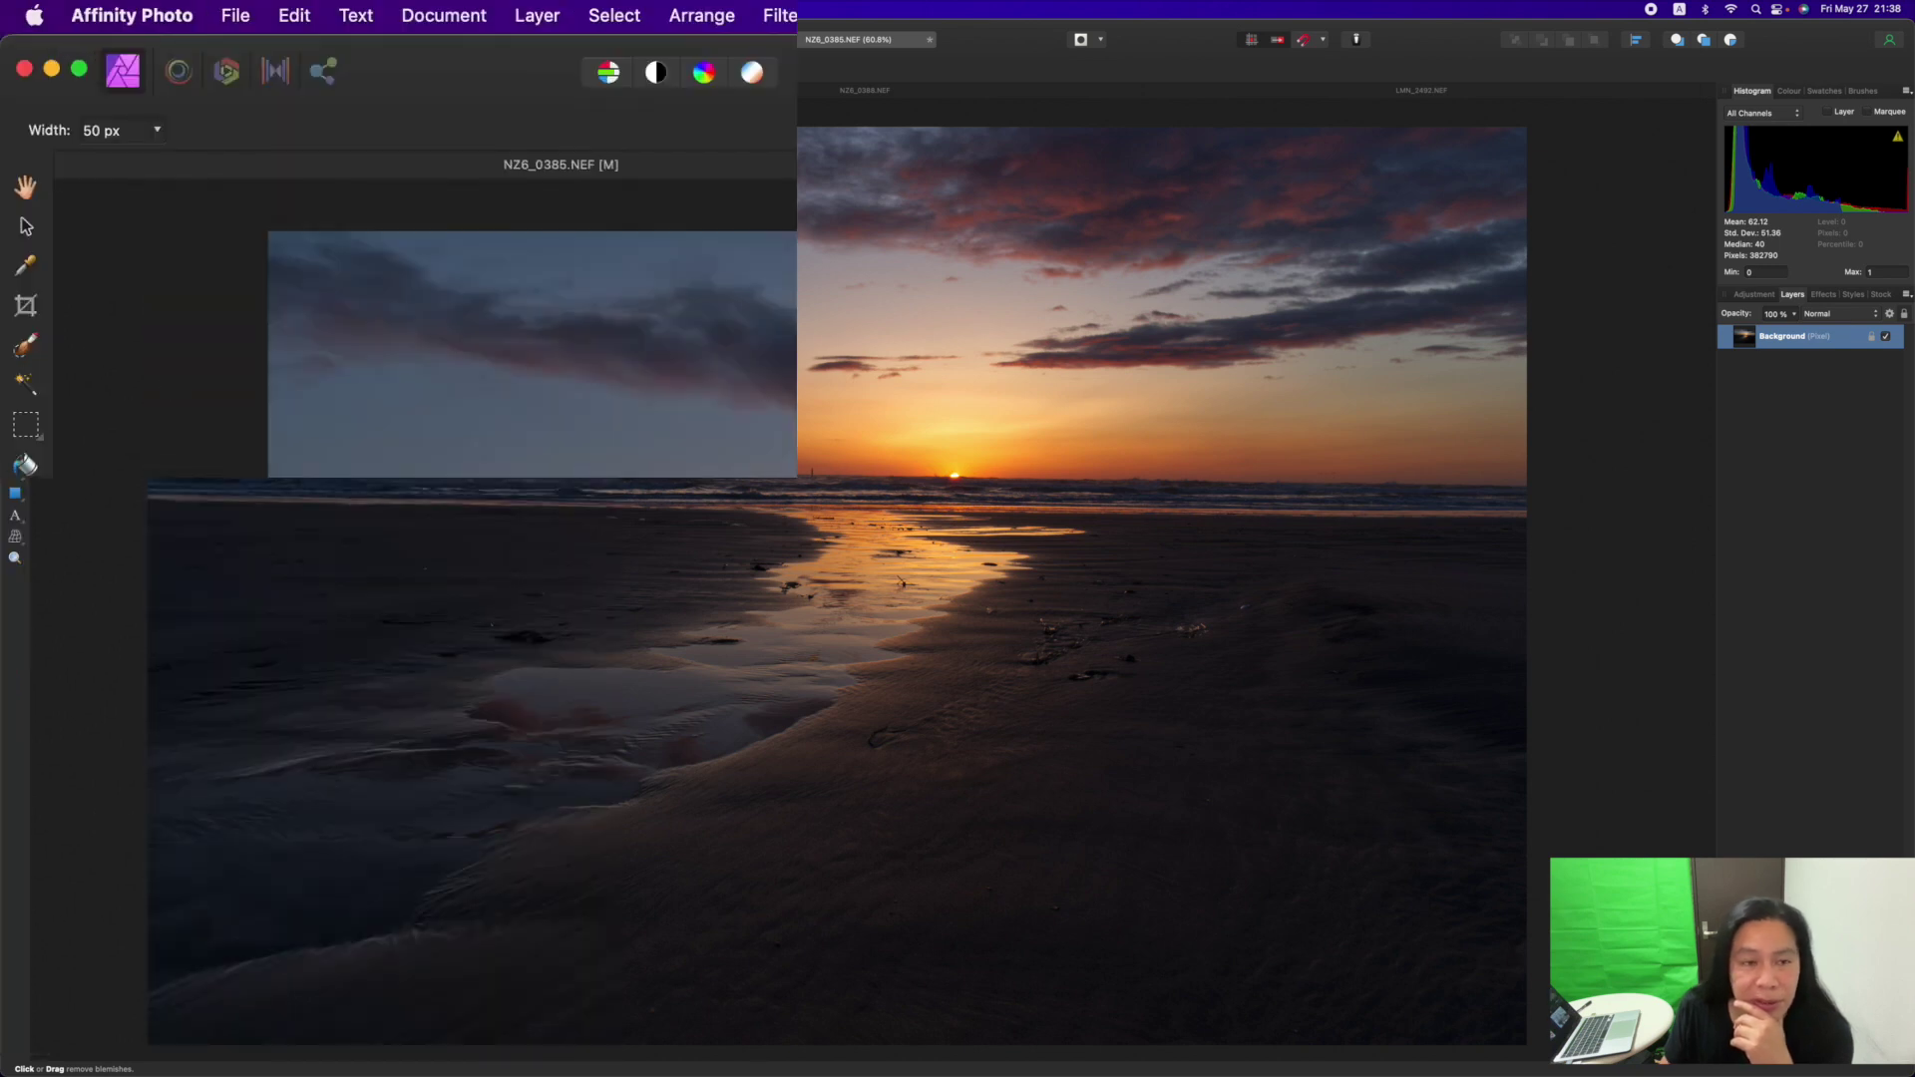
pyautogui.click(157, 134)
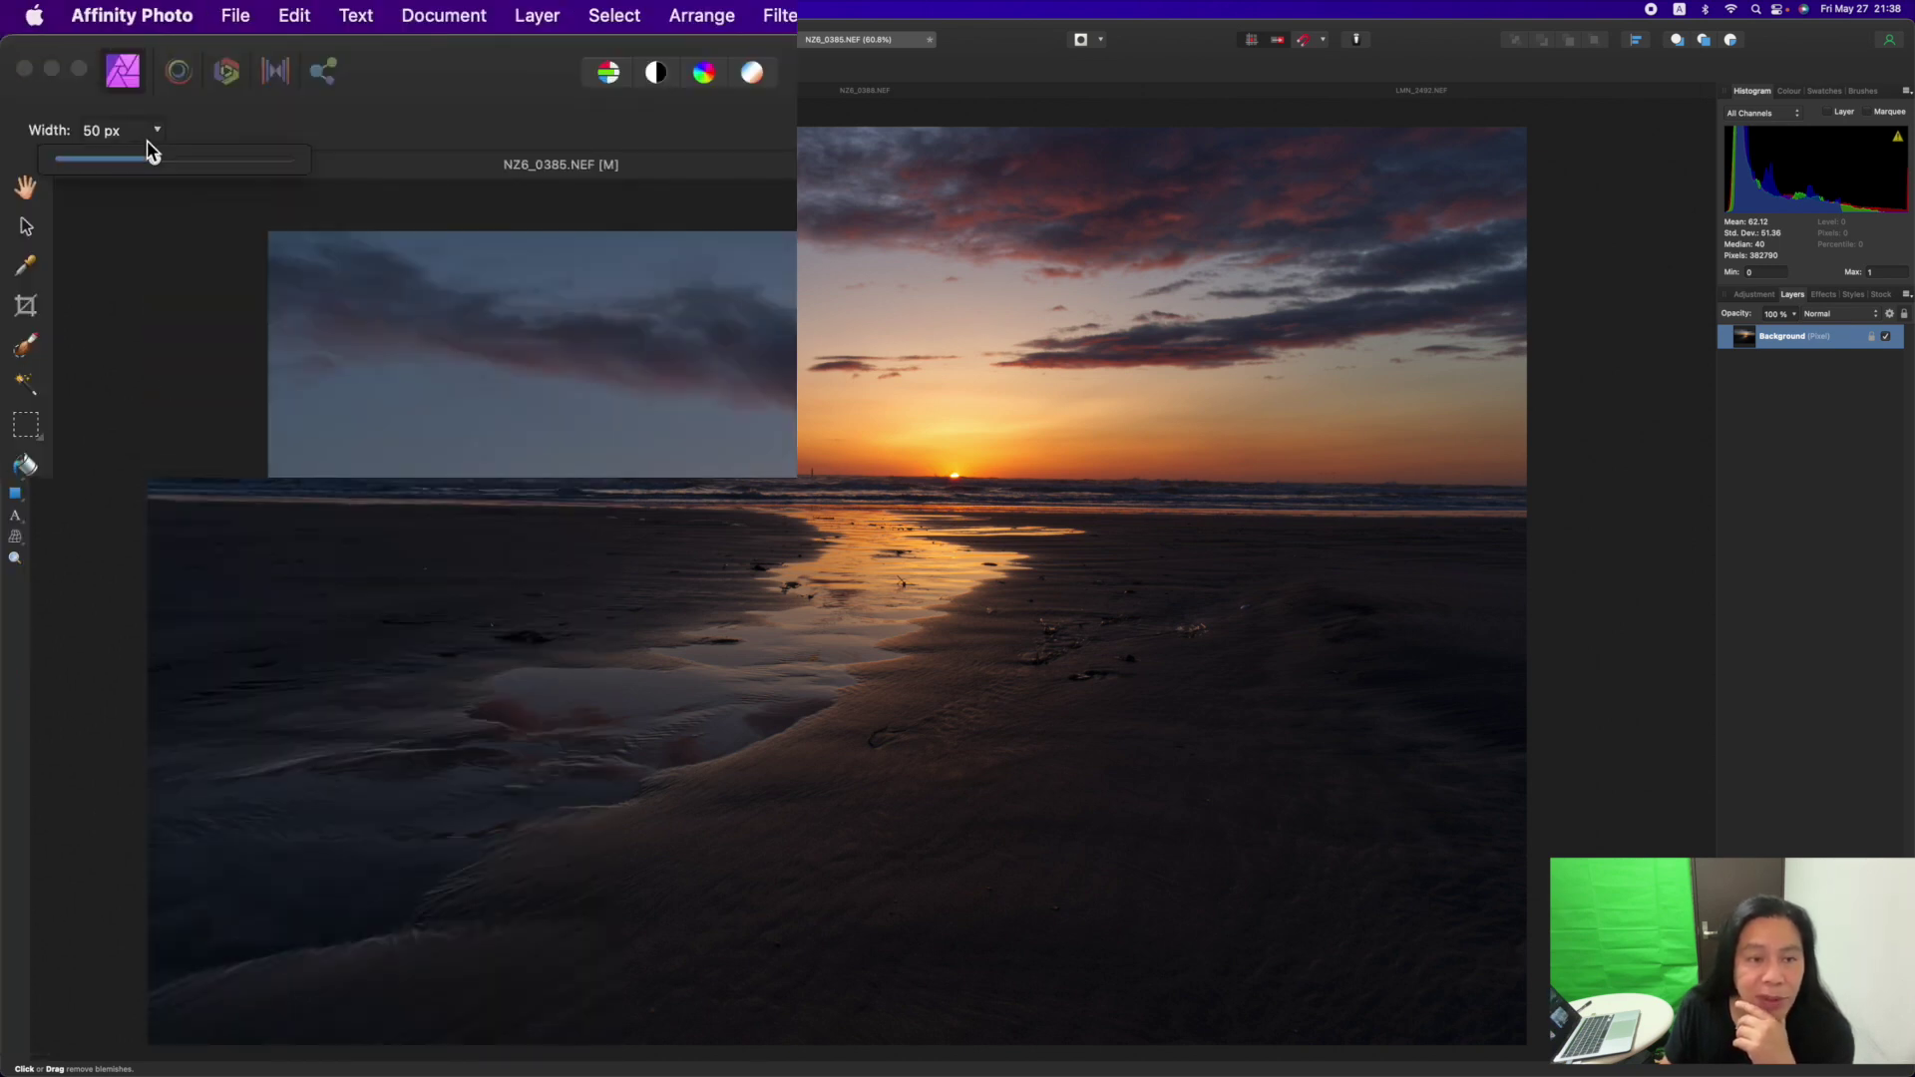
pyautogui.moveTo(154, 162); pyautogui.dragTo(185, 165)
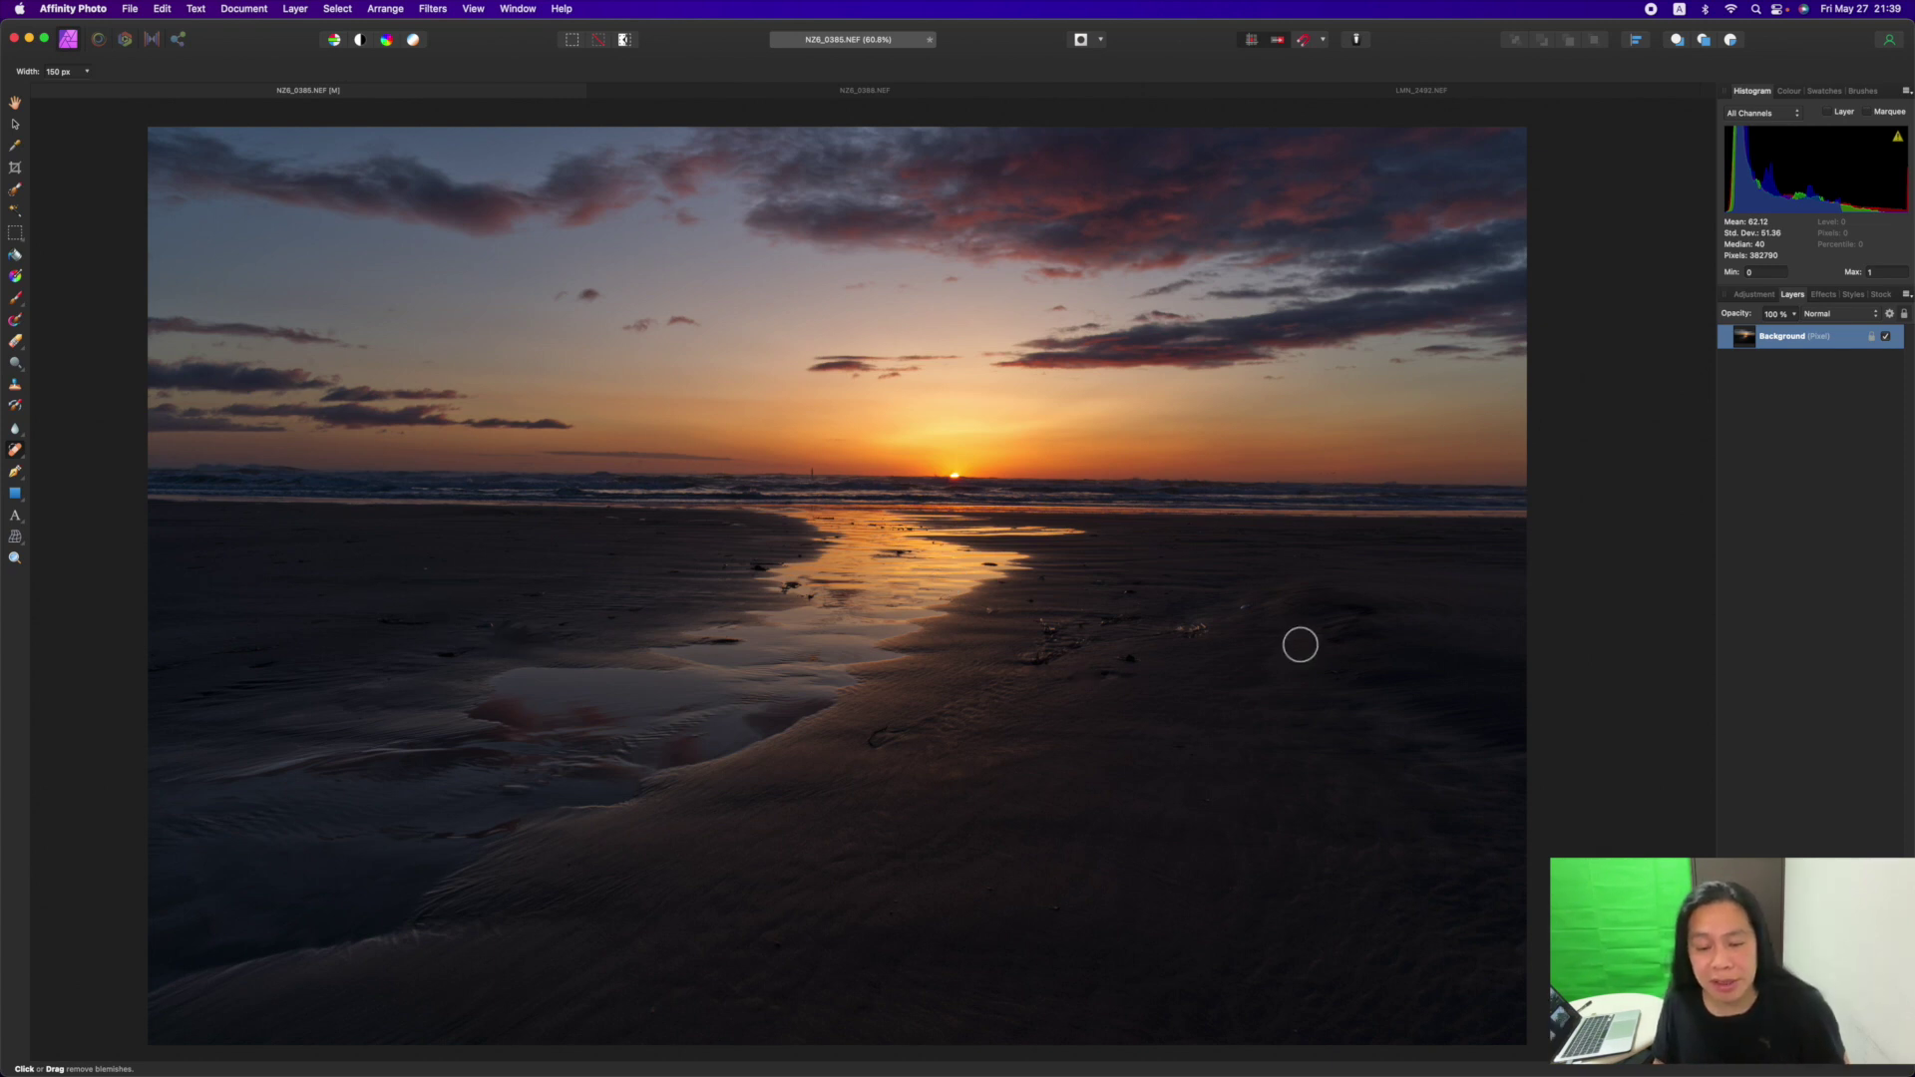
# Export the finished photo as a full-quality JPEG named Sunrise1
pyautogui.press('h')
pyautogui.click(128, 10)
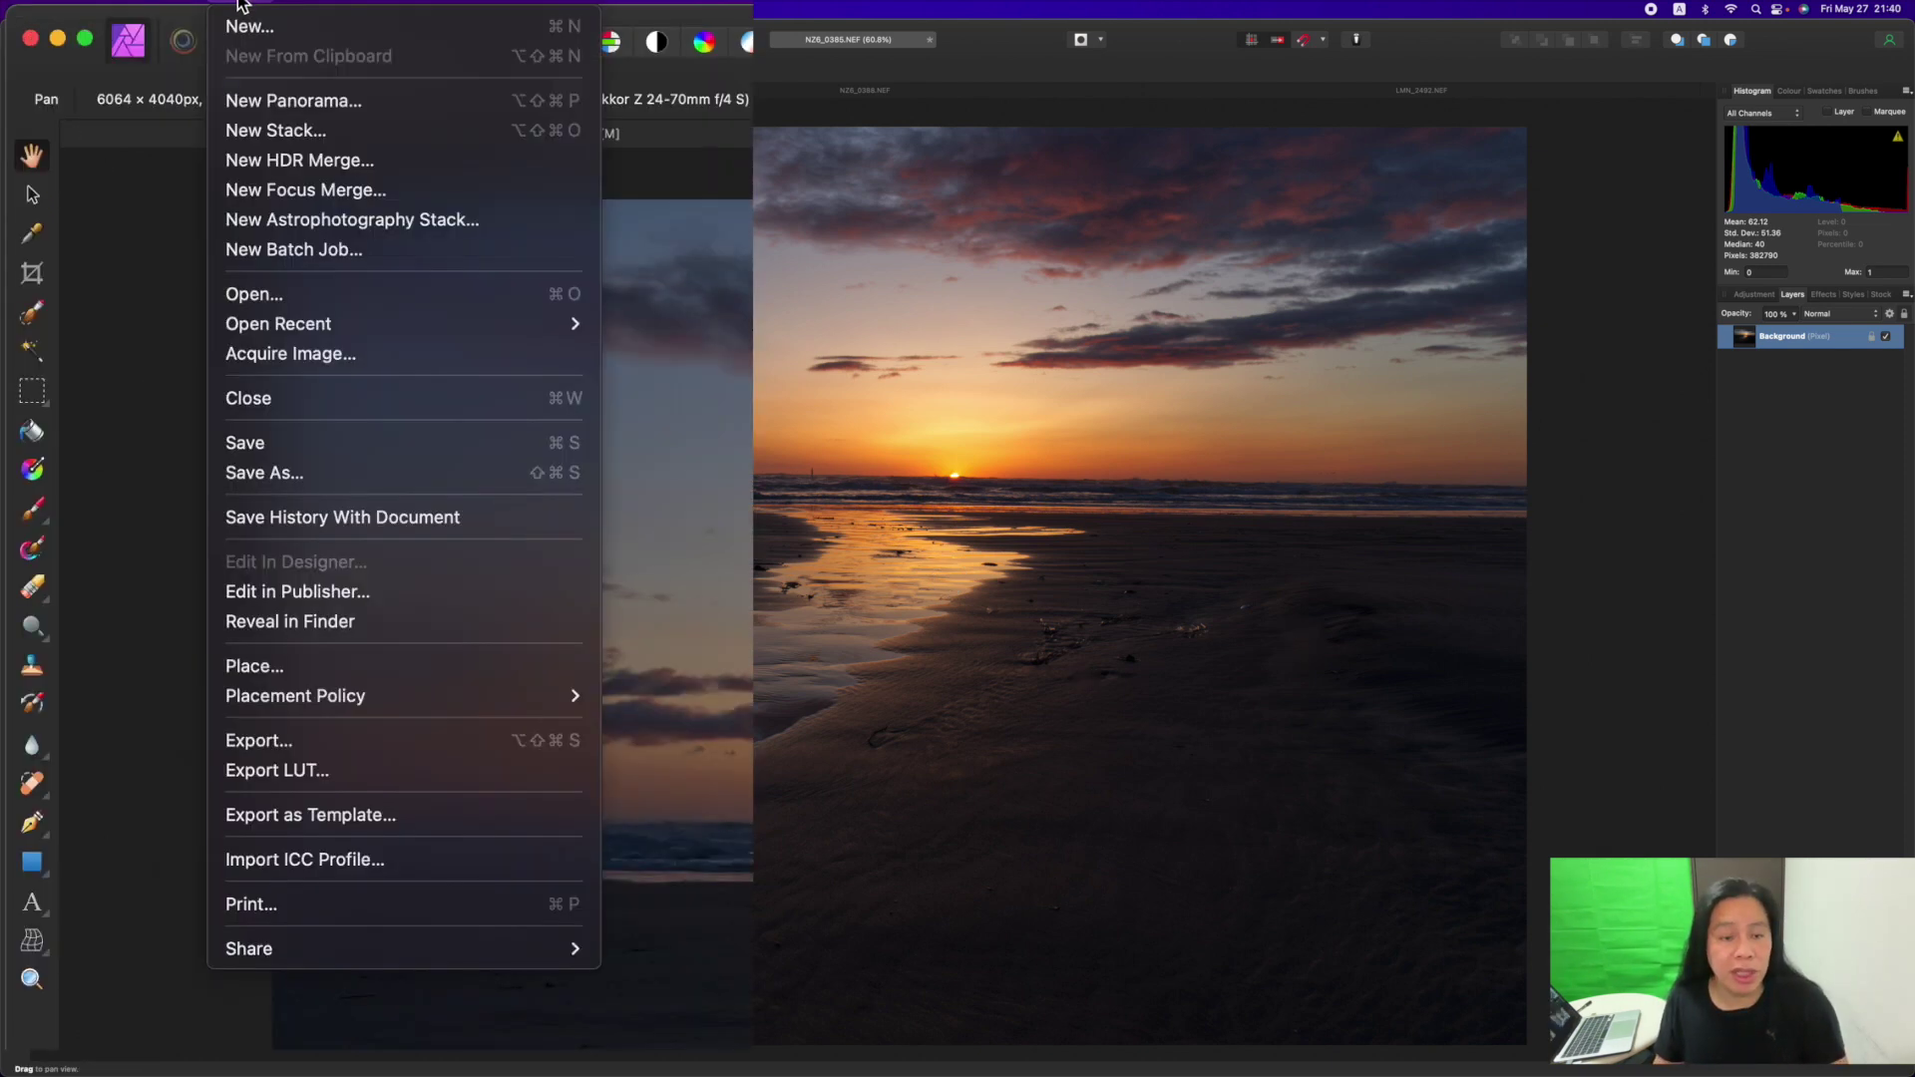
pyautogui.click(372, 740)
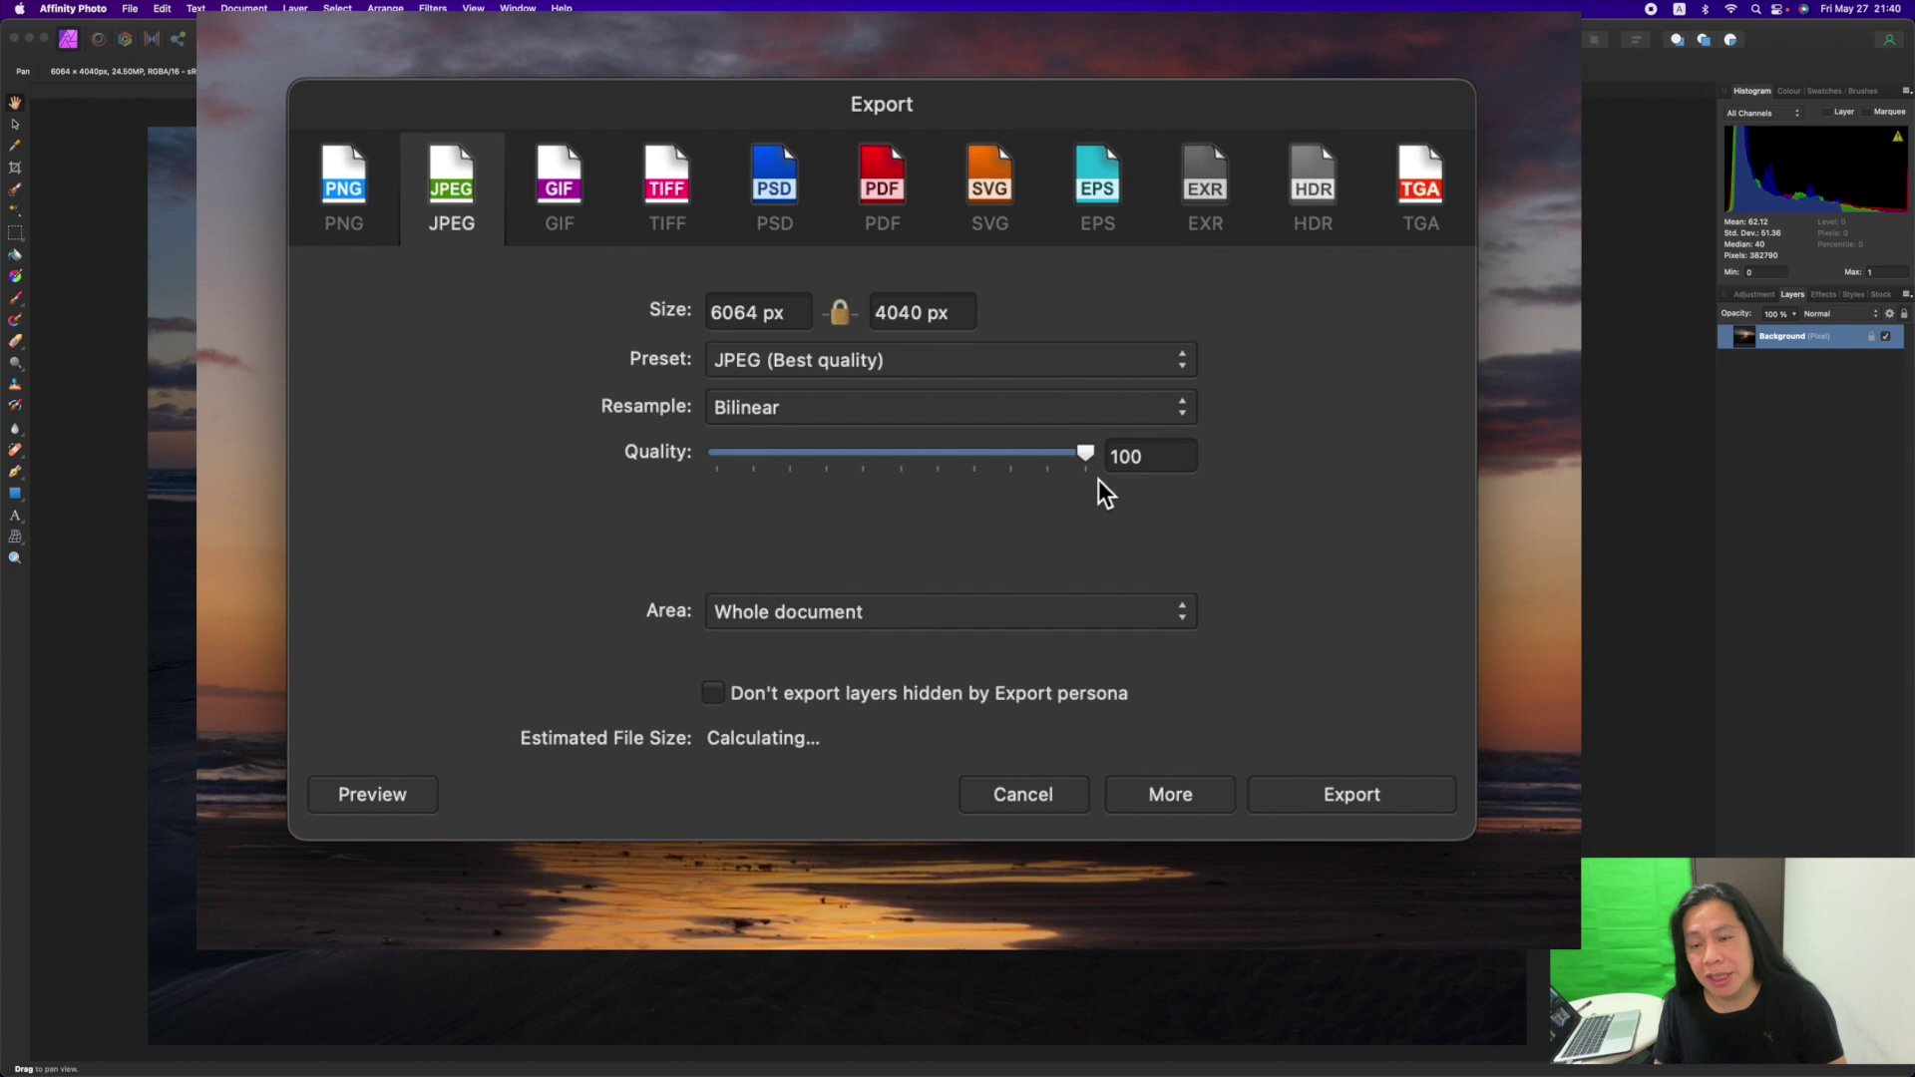
pyautogui.click(1352, 795)
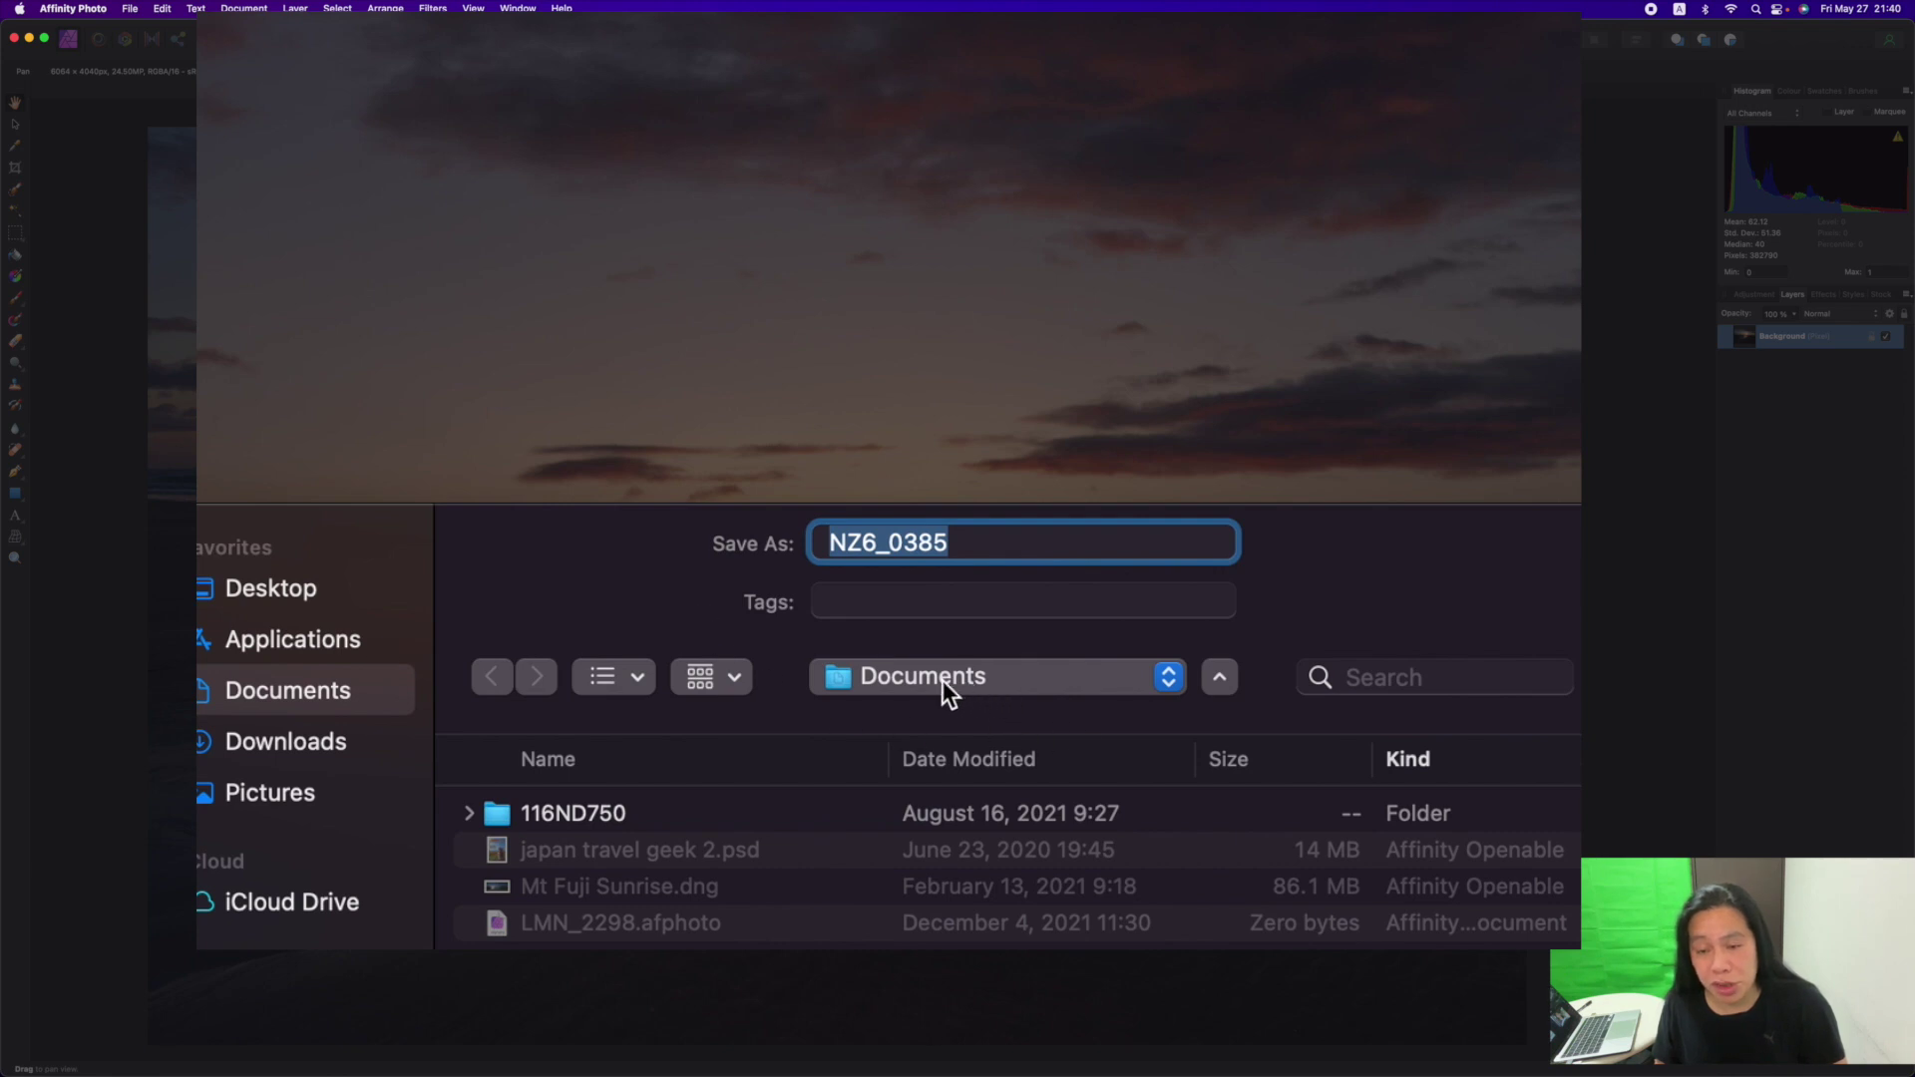
pyautogui.click(988, 539)
pyautogui.press('super+a')
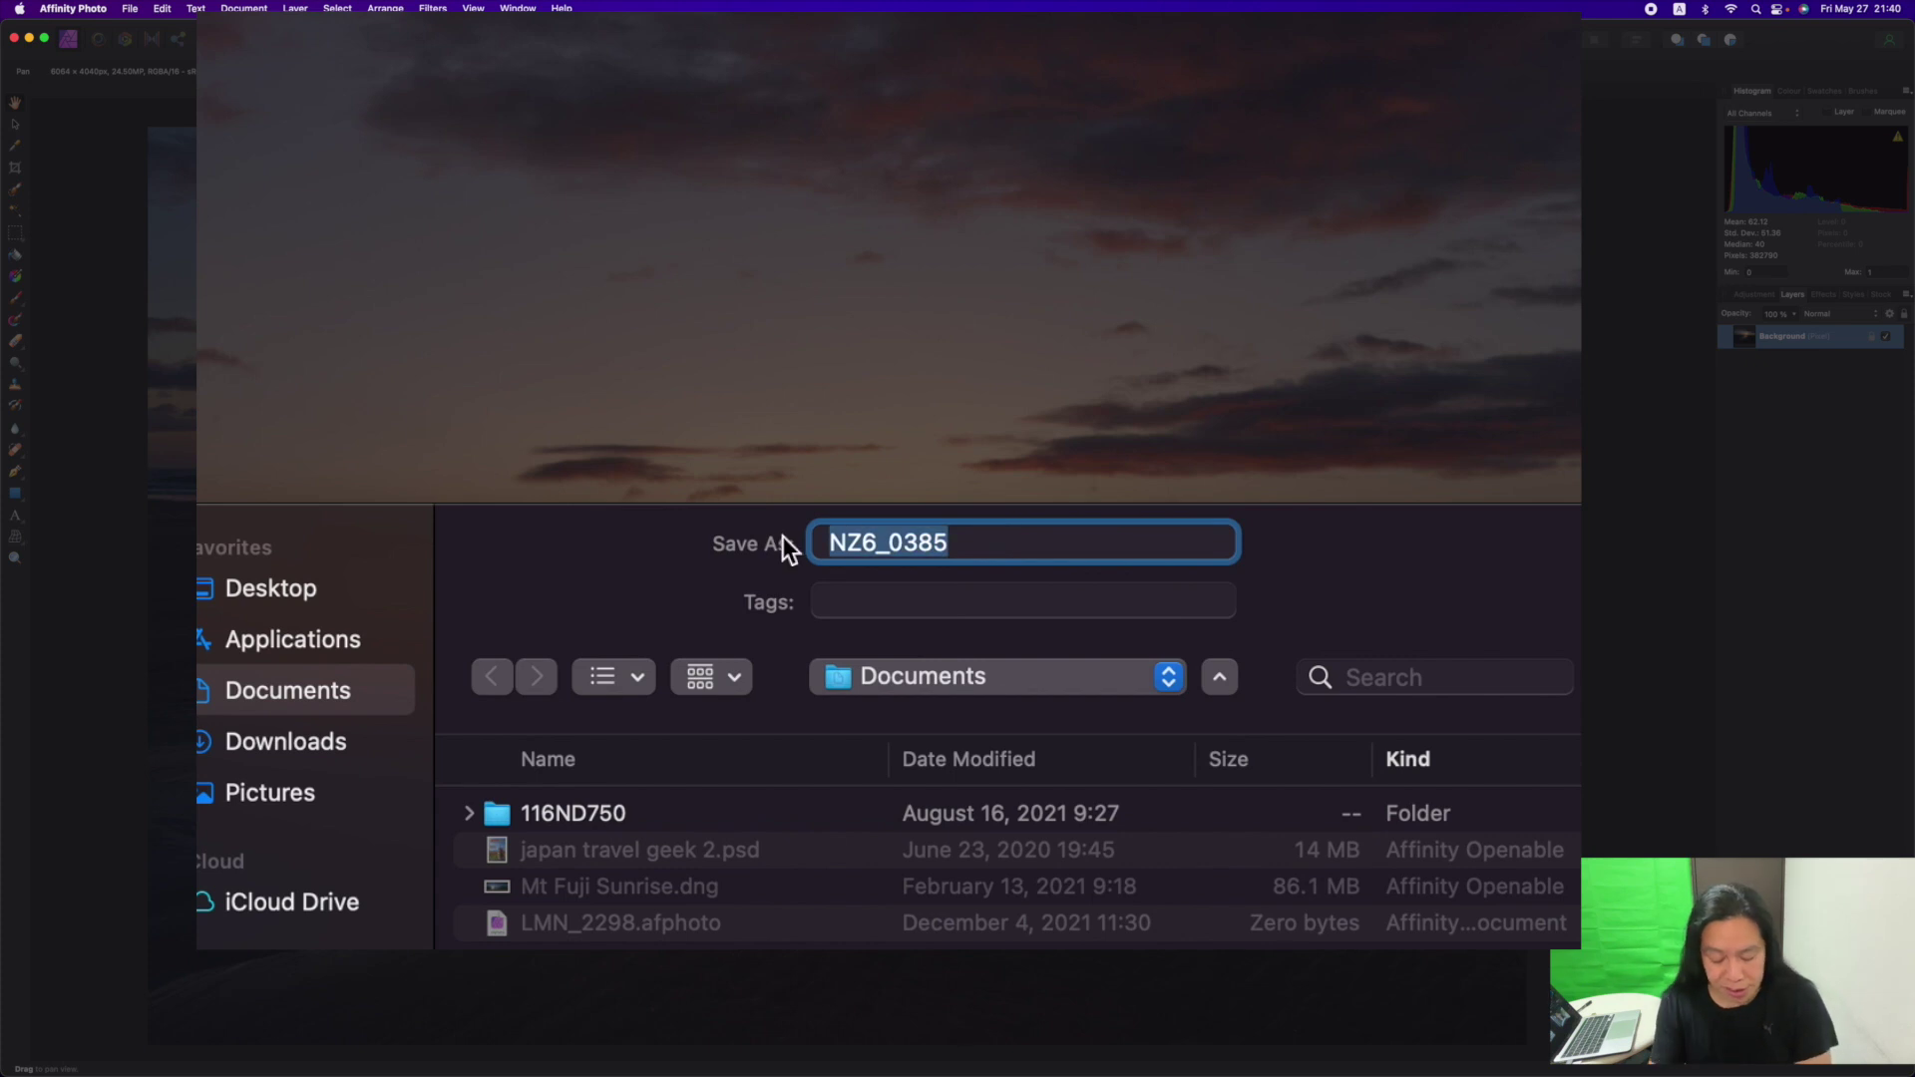
pyautogui.write('S')
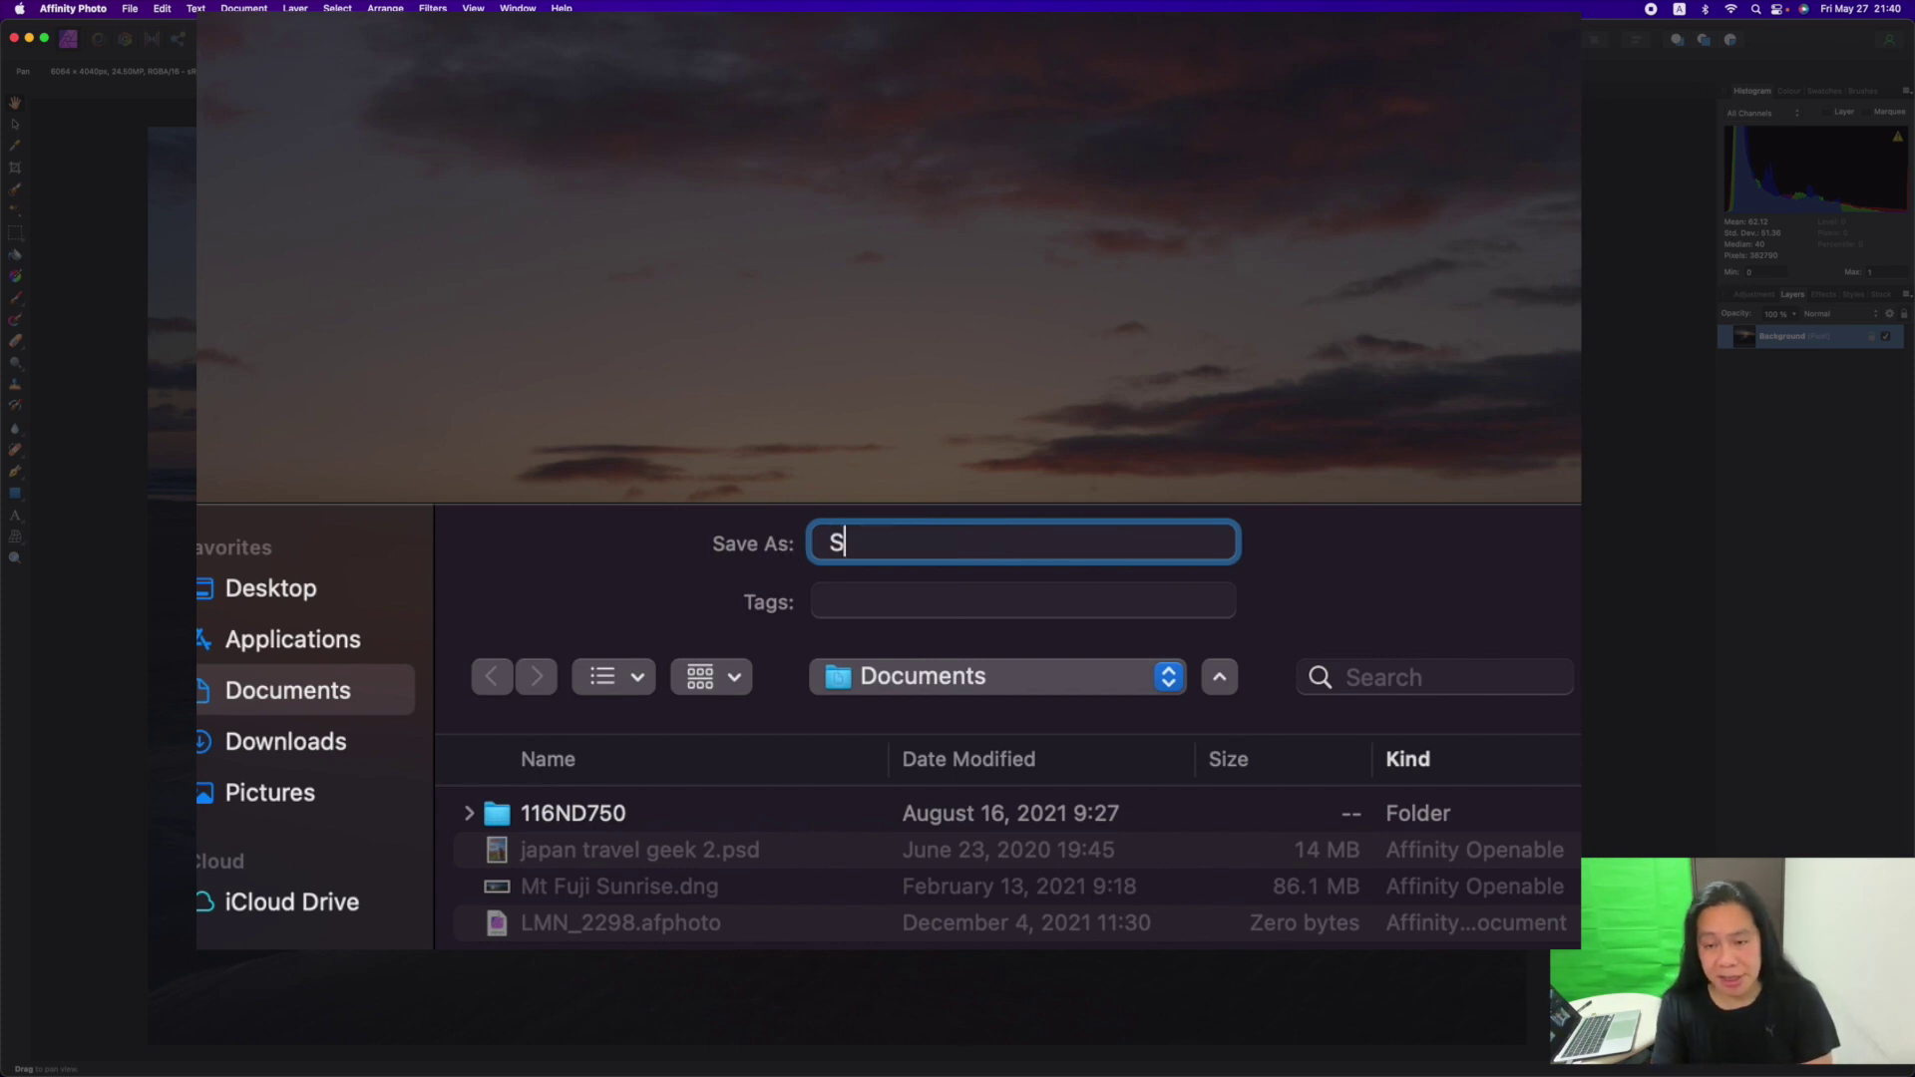
pyautogui.write('unrise')
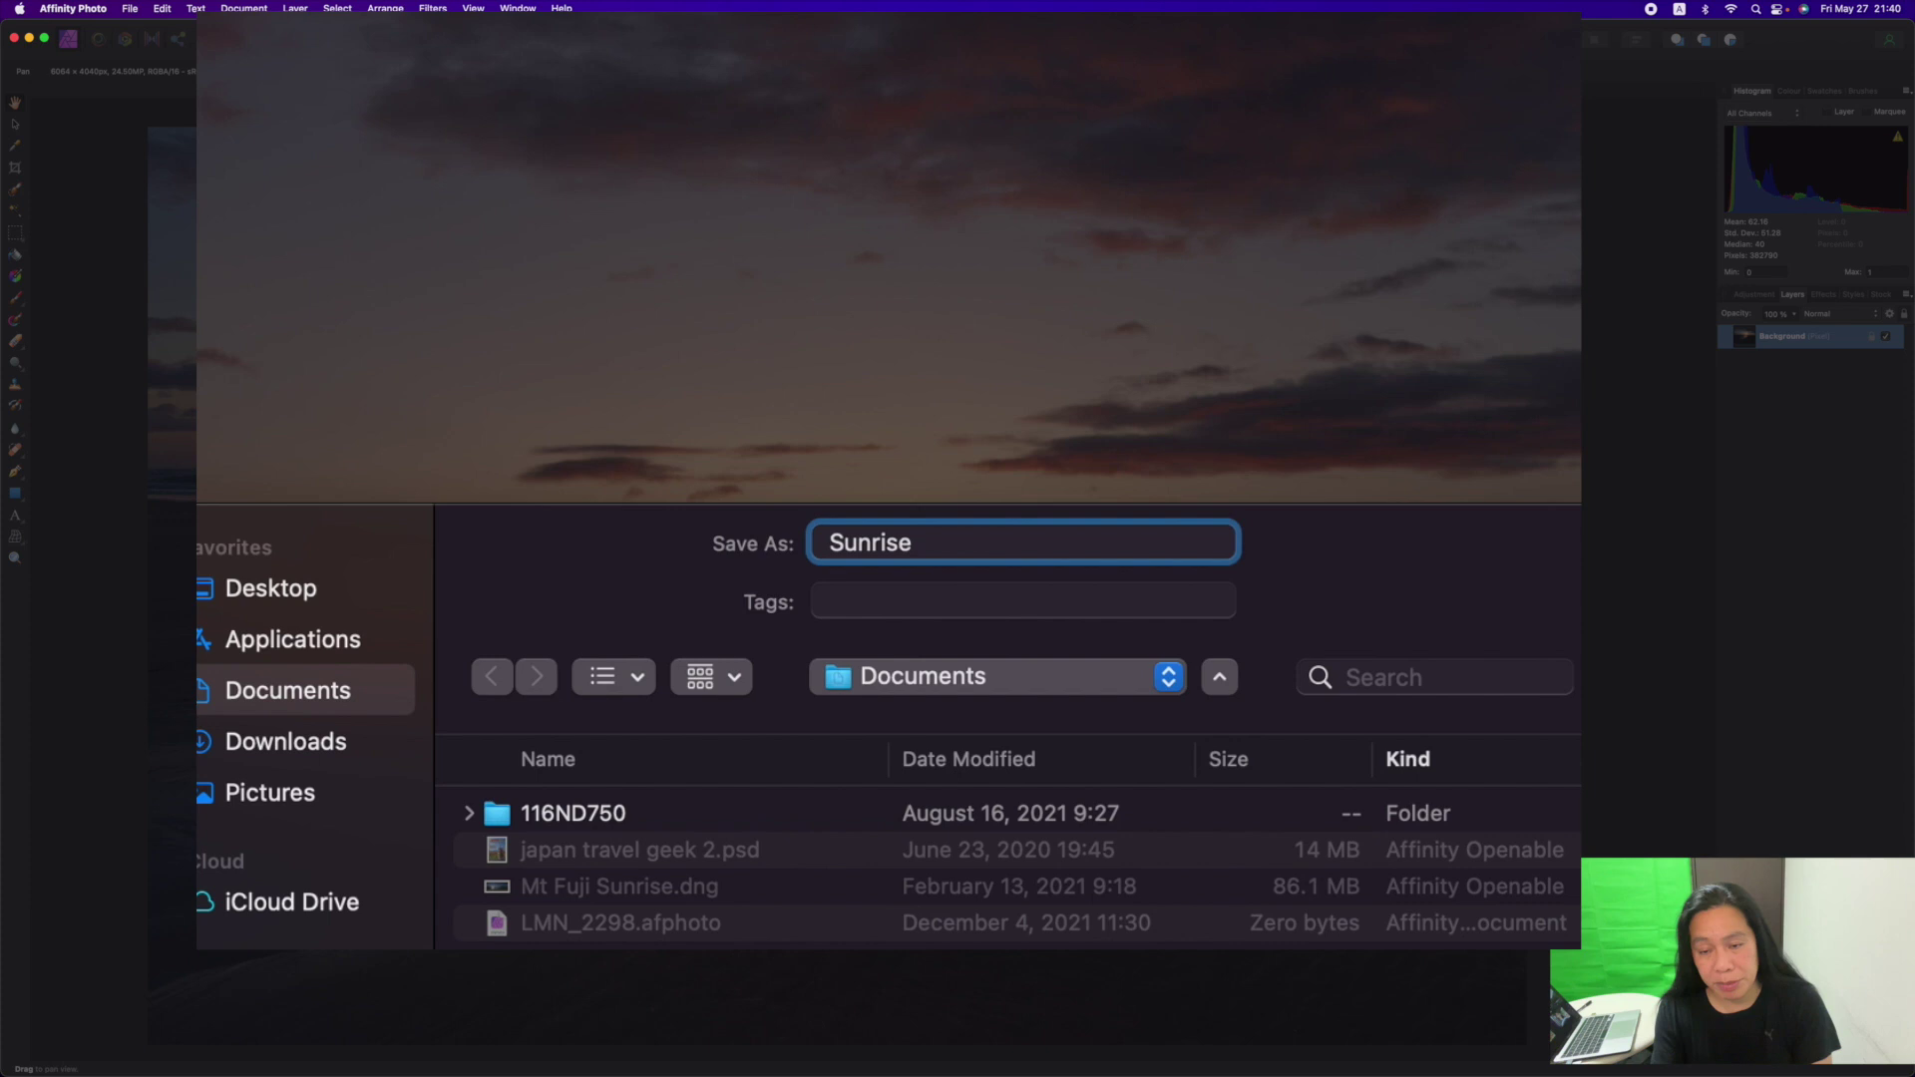
pyautogui.write('1')
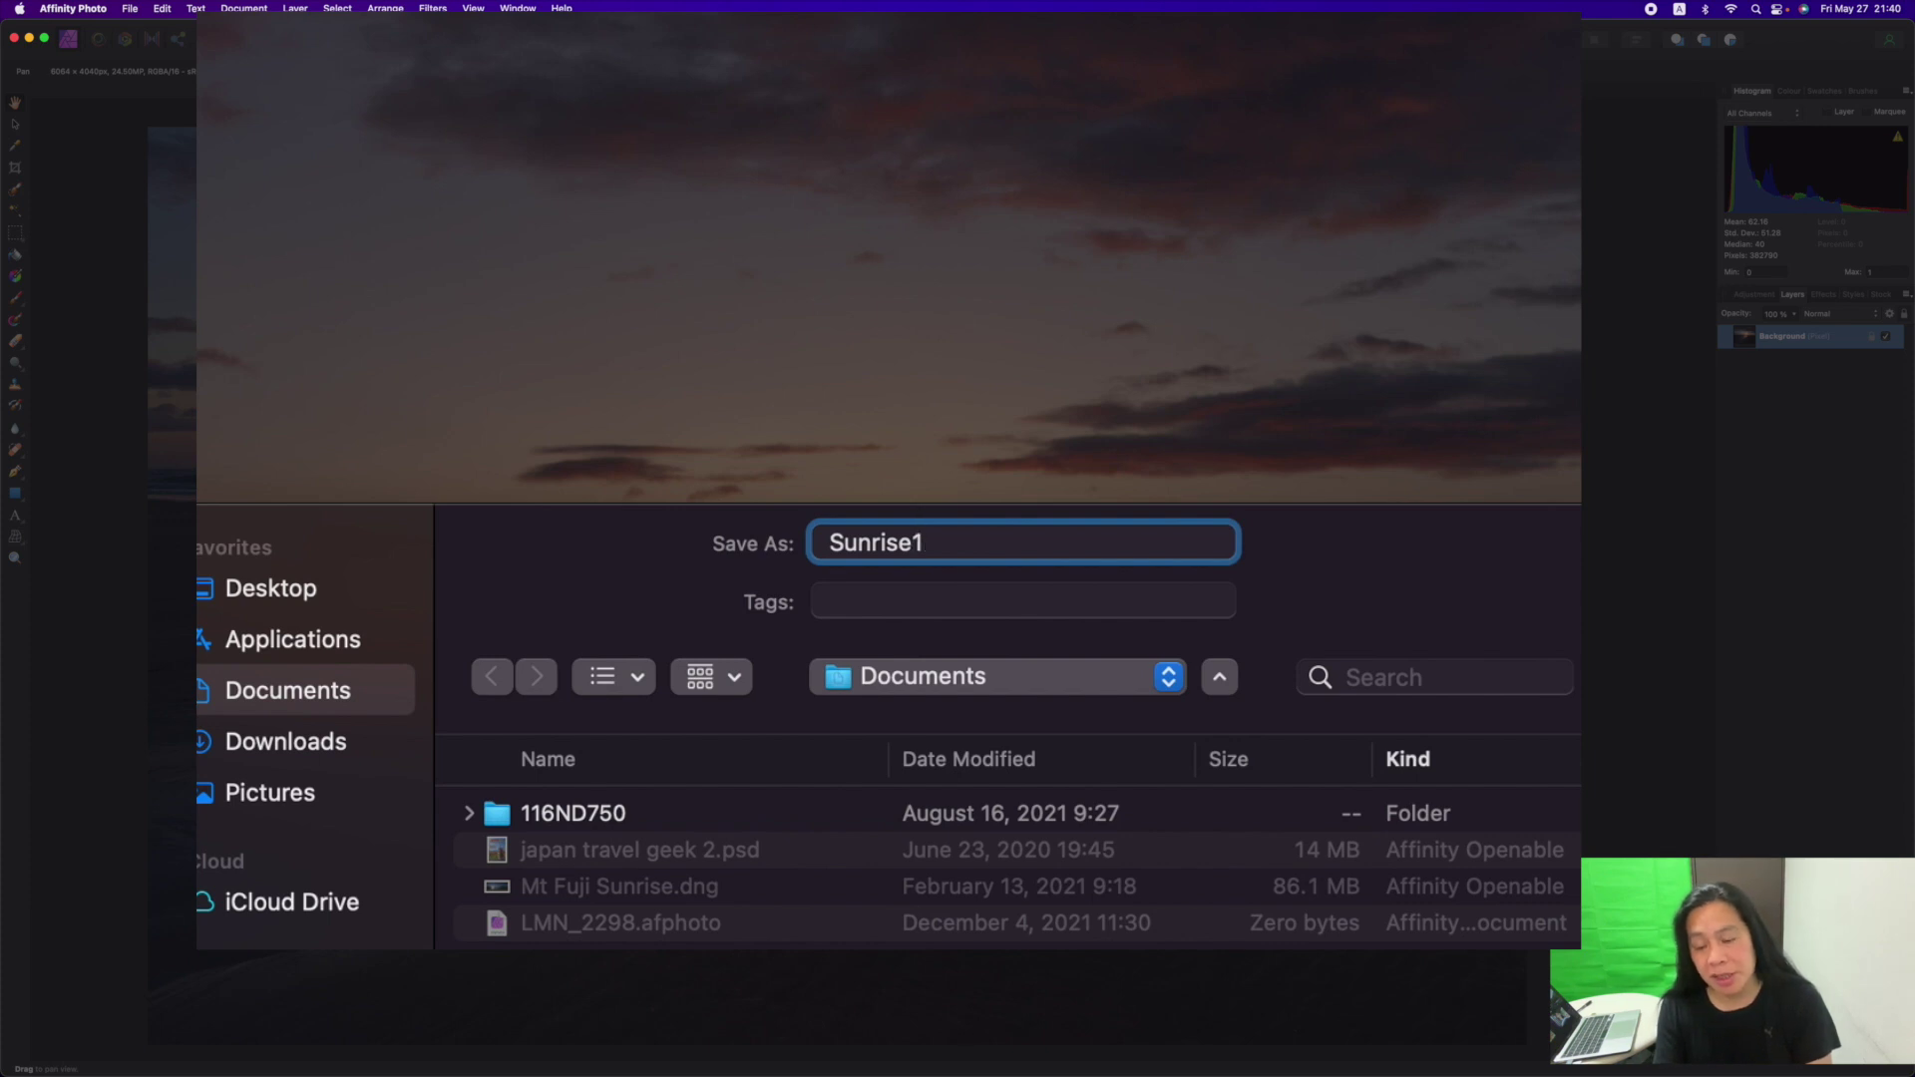
pyautogui.press('Return')
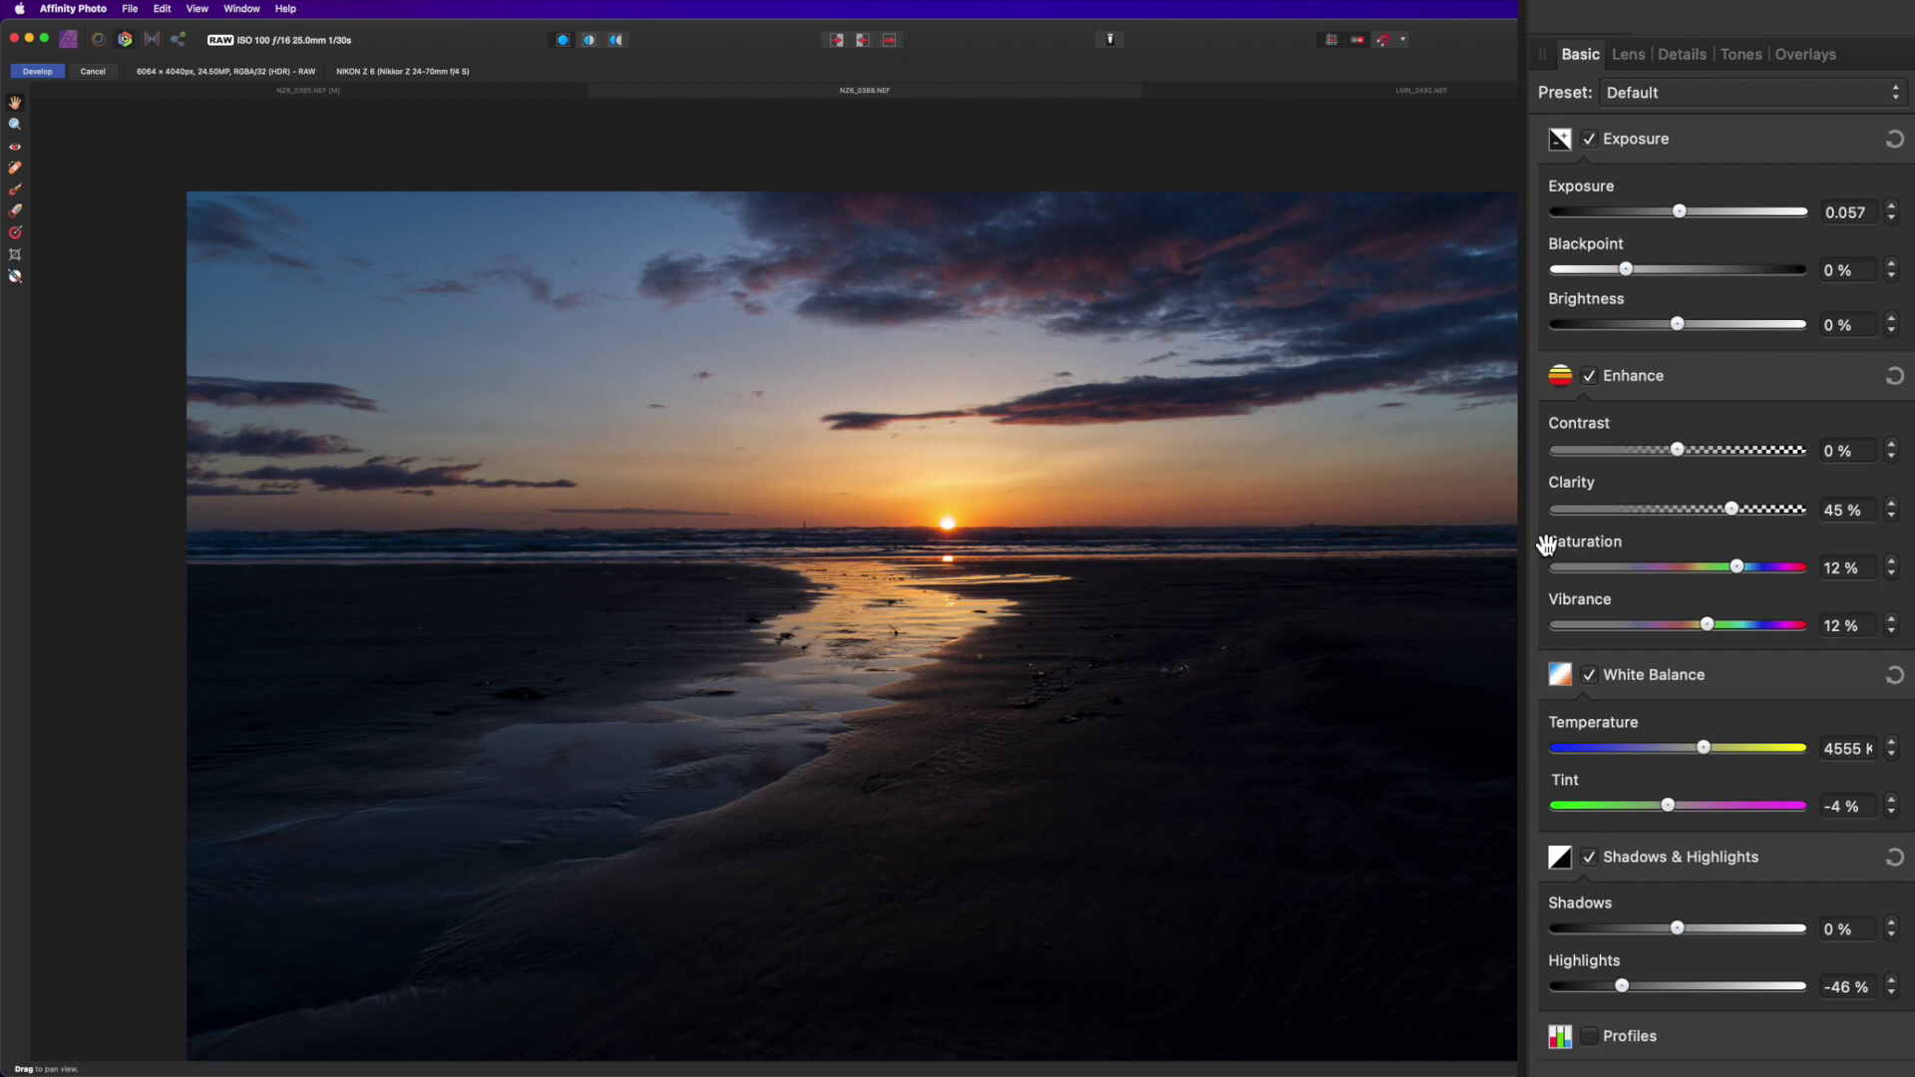
# Rotate the second sunset RAW by 0.8° in the Lens settings to straighten the horizon
pyautogui.click(1638, 56)
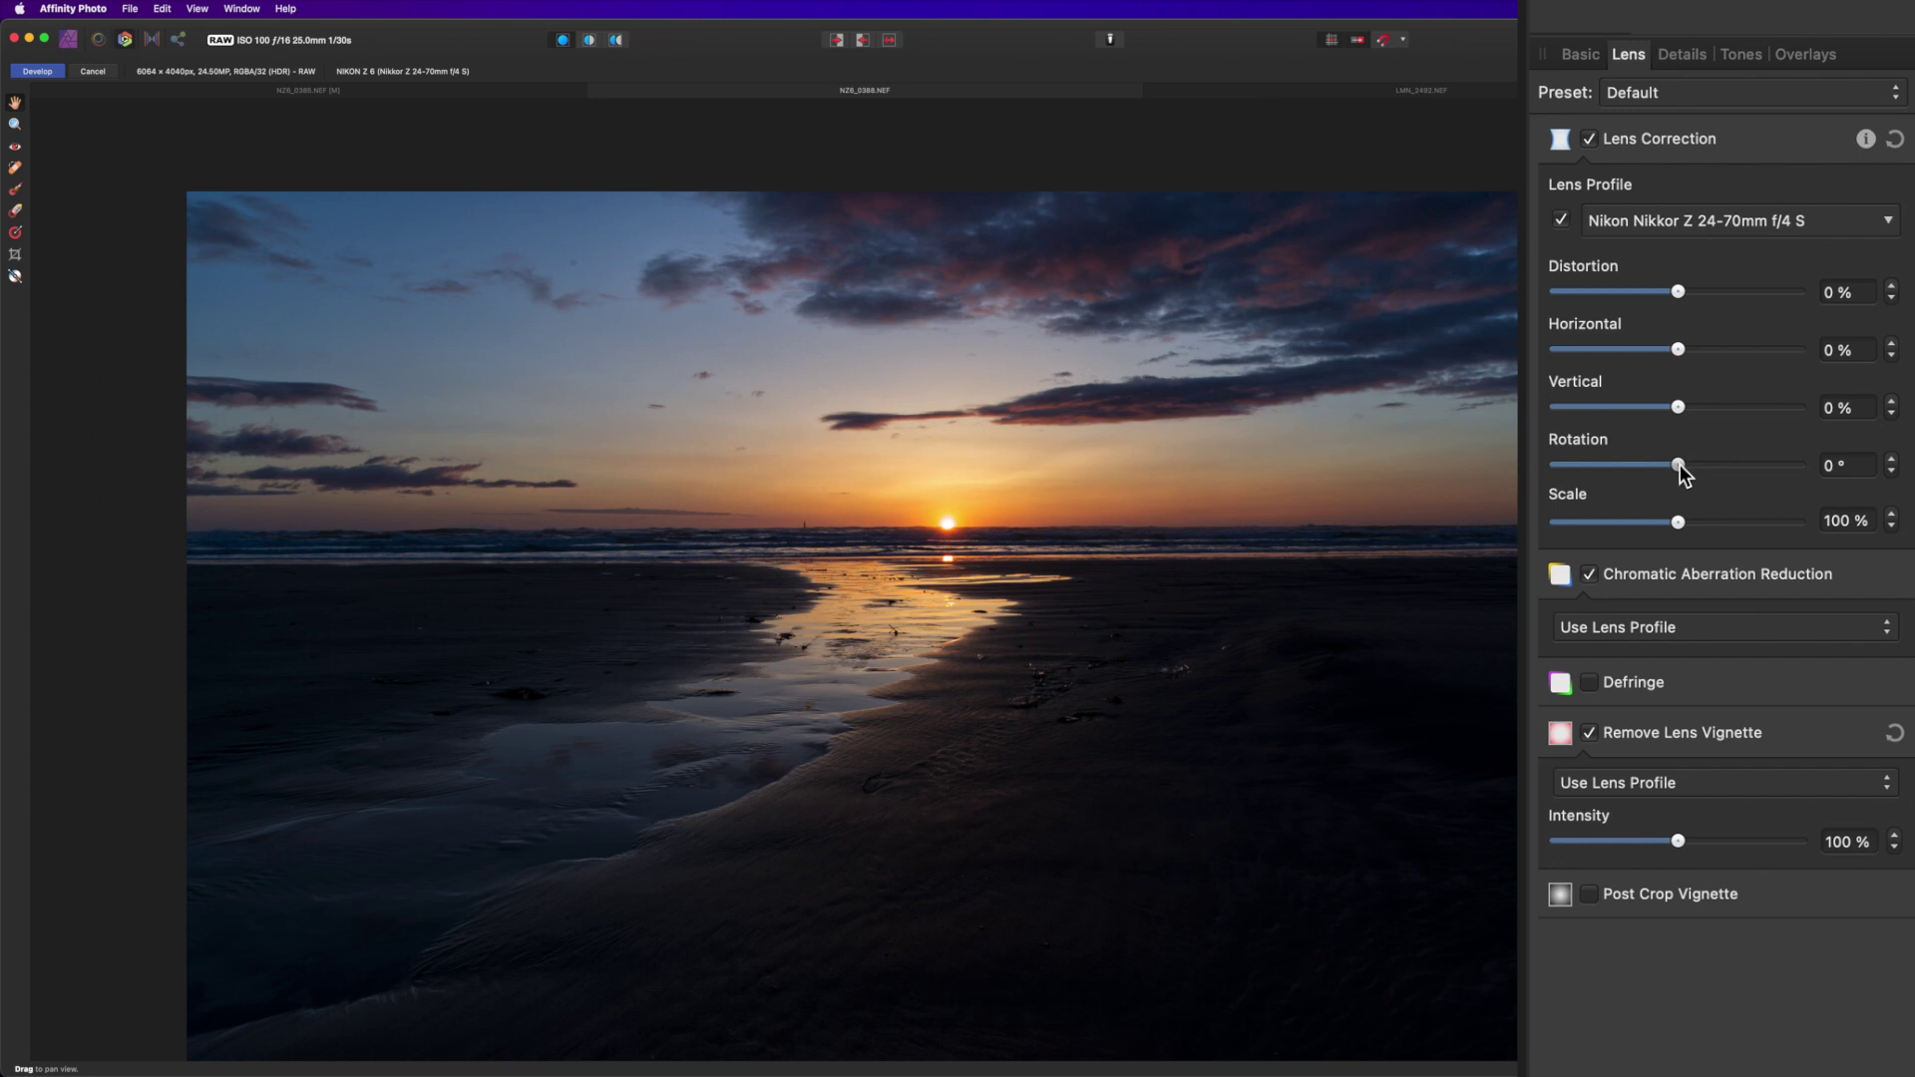
pyautogui.moveTo(1680, 464); pyautogui.dragTo(1688, 464)
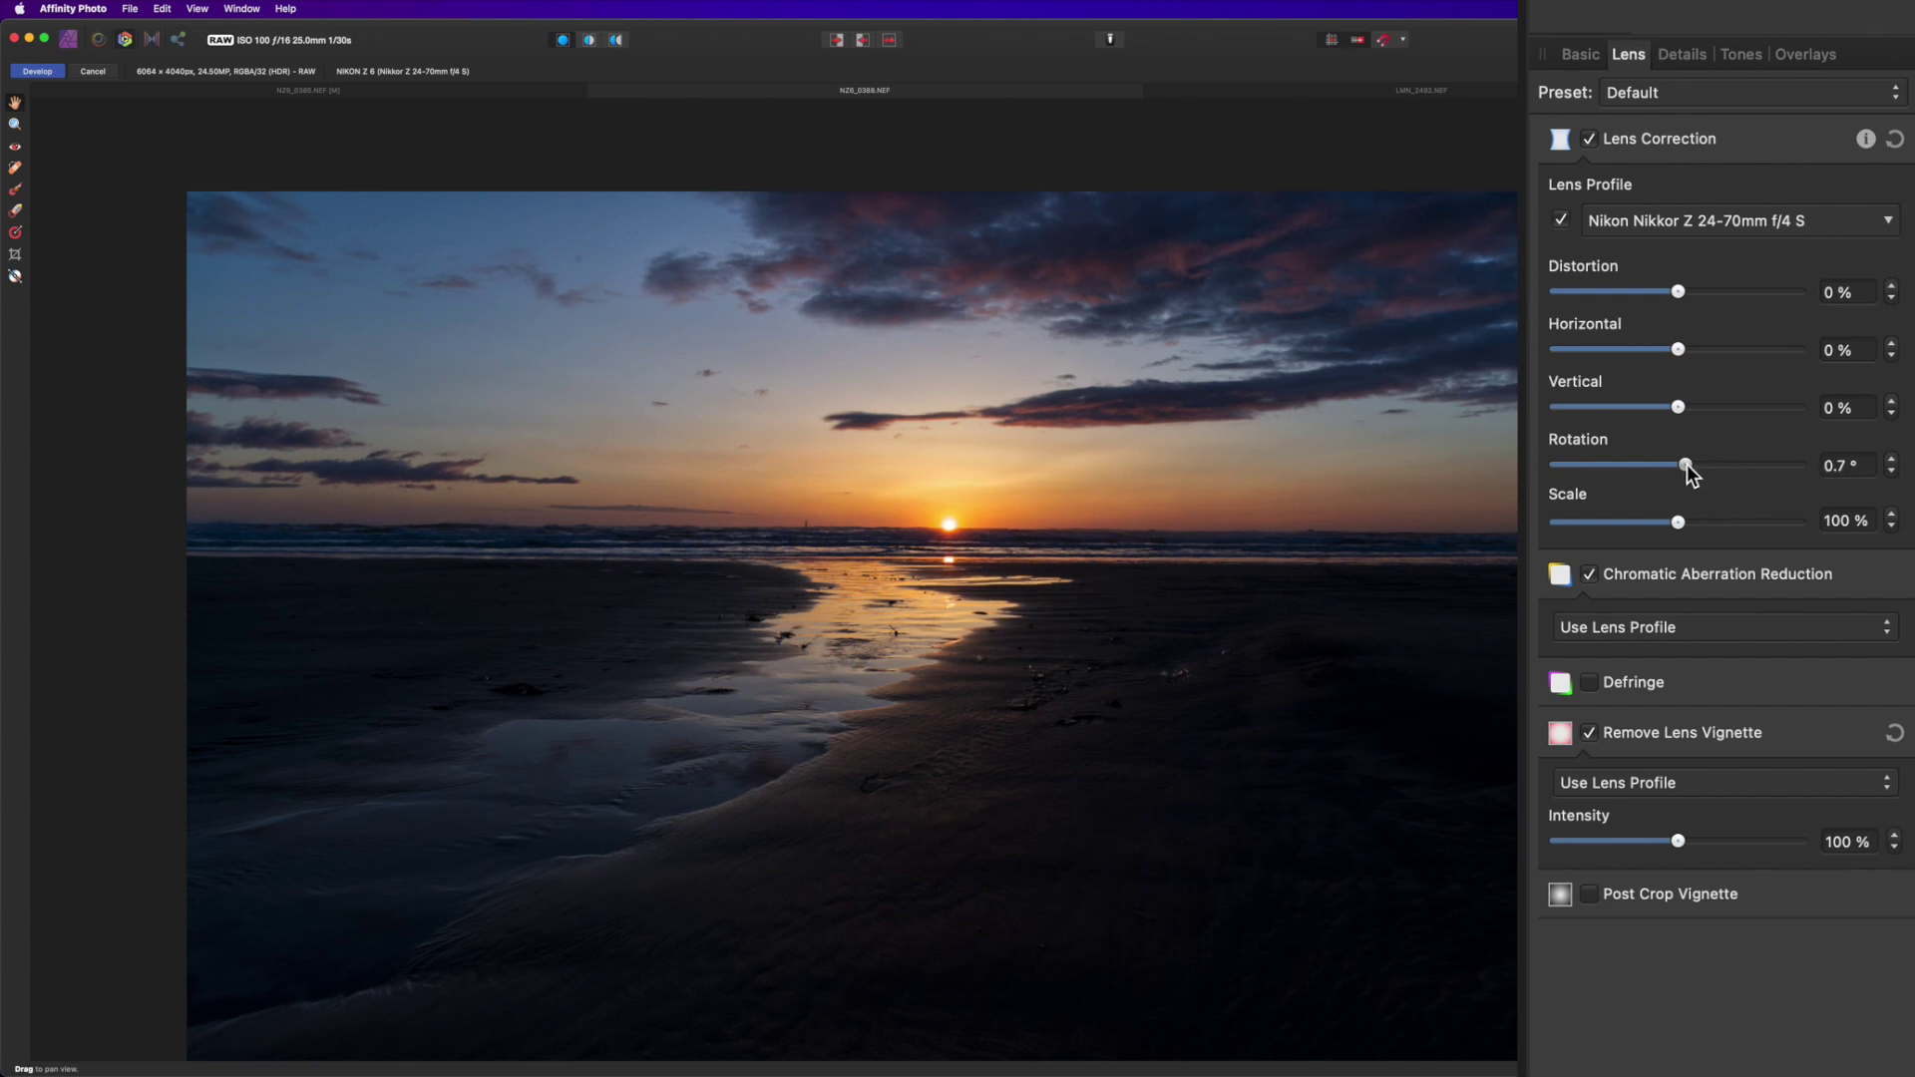
pyautogui.moveTo(1688, 463); pyautogui.dragTo(1688, 465)
# Set temperature to 5139 K, clarity to 57% and shadows to 19%, then apply the development
pyautogui.click(1584, 57)
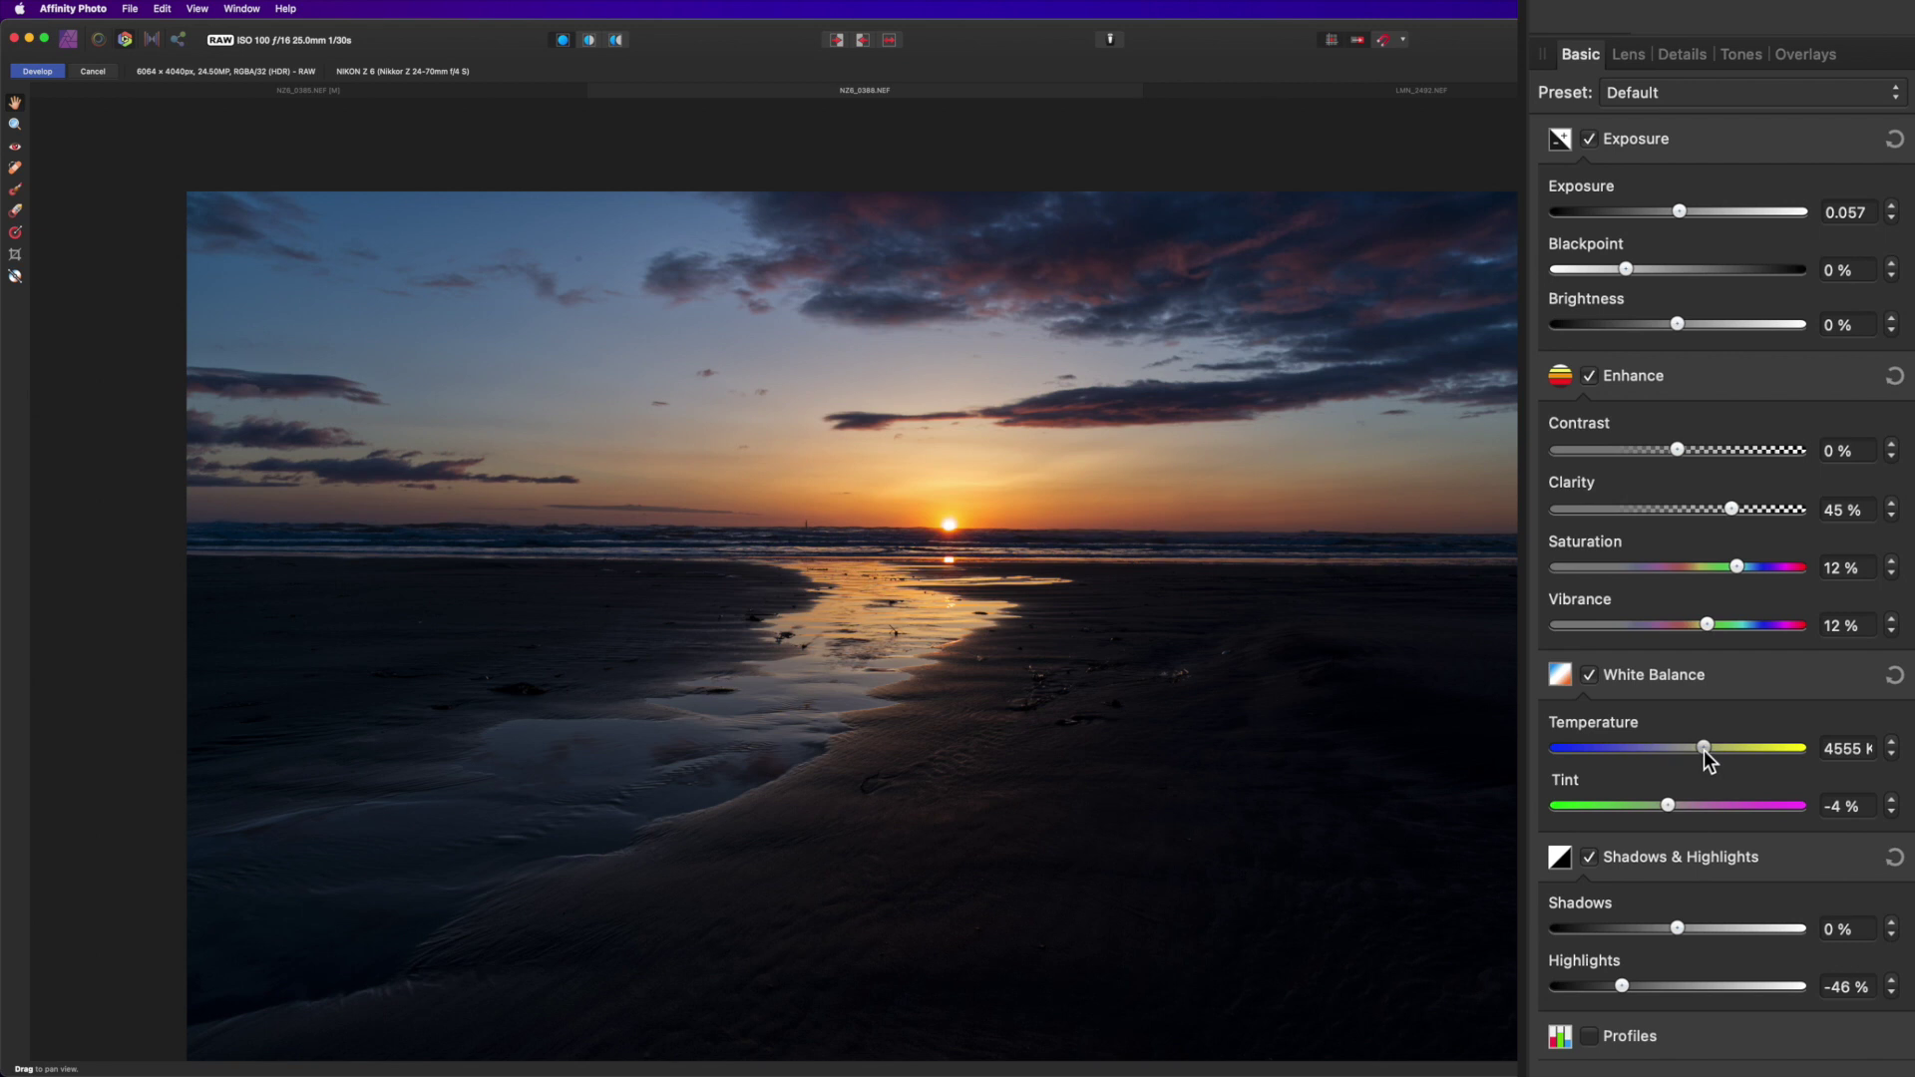
pyautogui.moveTo(1704, 750); pyautogui.dragTo(1717, 751)
pyautogui.moveTo(1734, 507); pyautogui.dragTo(1750, 511)
pyautogui.moveTo(1676, 933); pyautogui.dragTo(1699, 933)
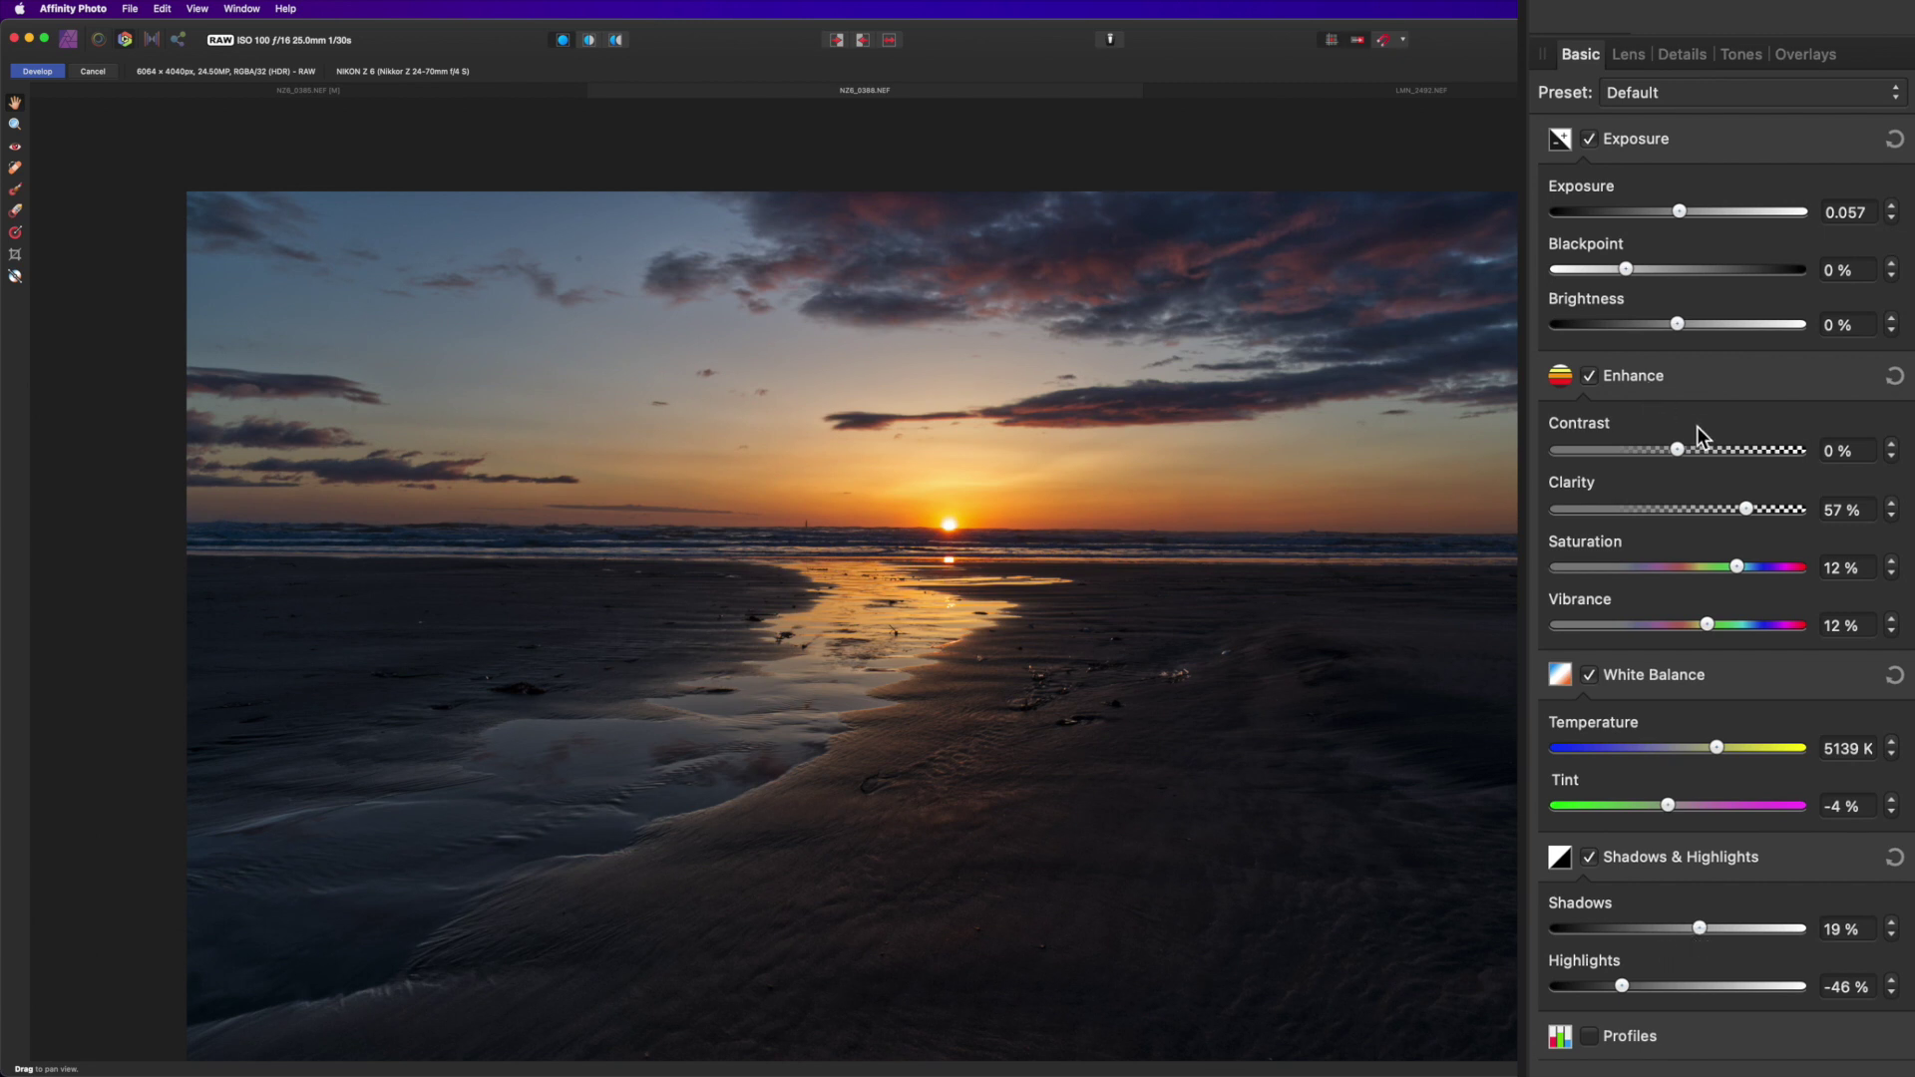
pyautogui.click(37, 71)
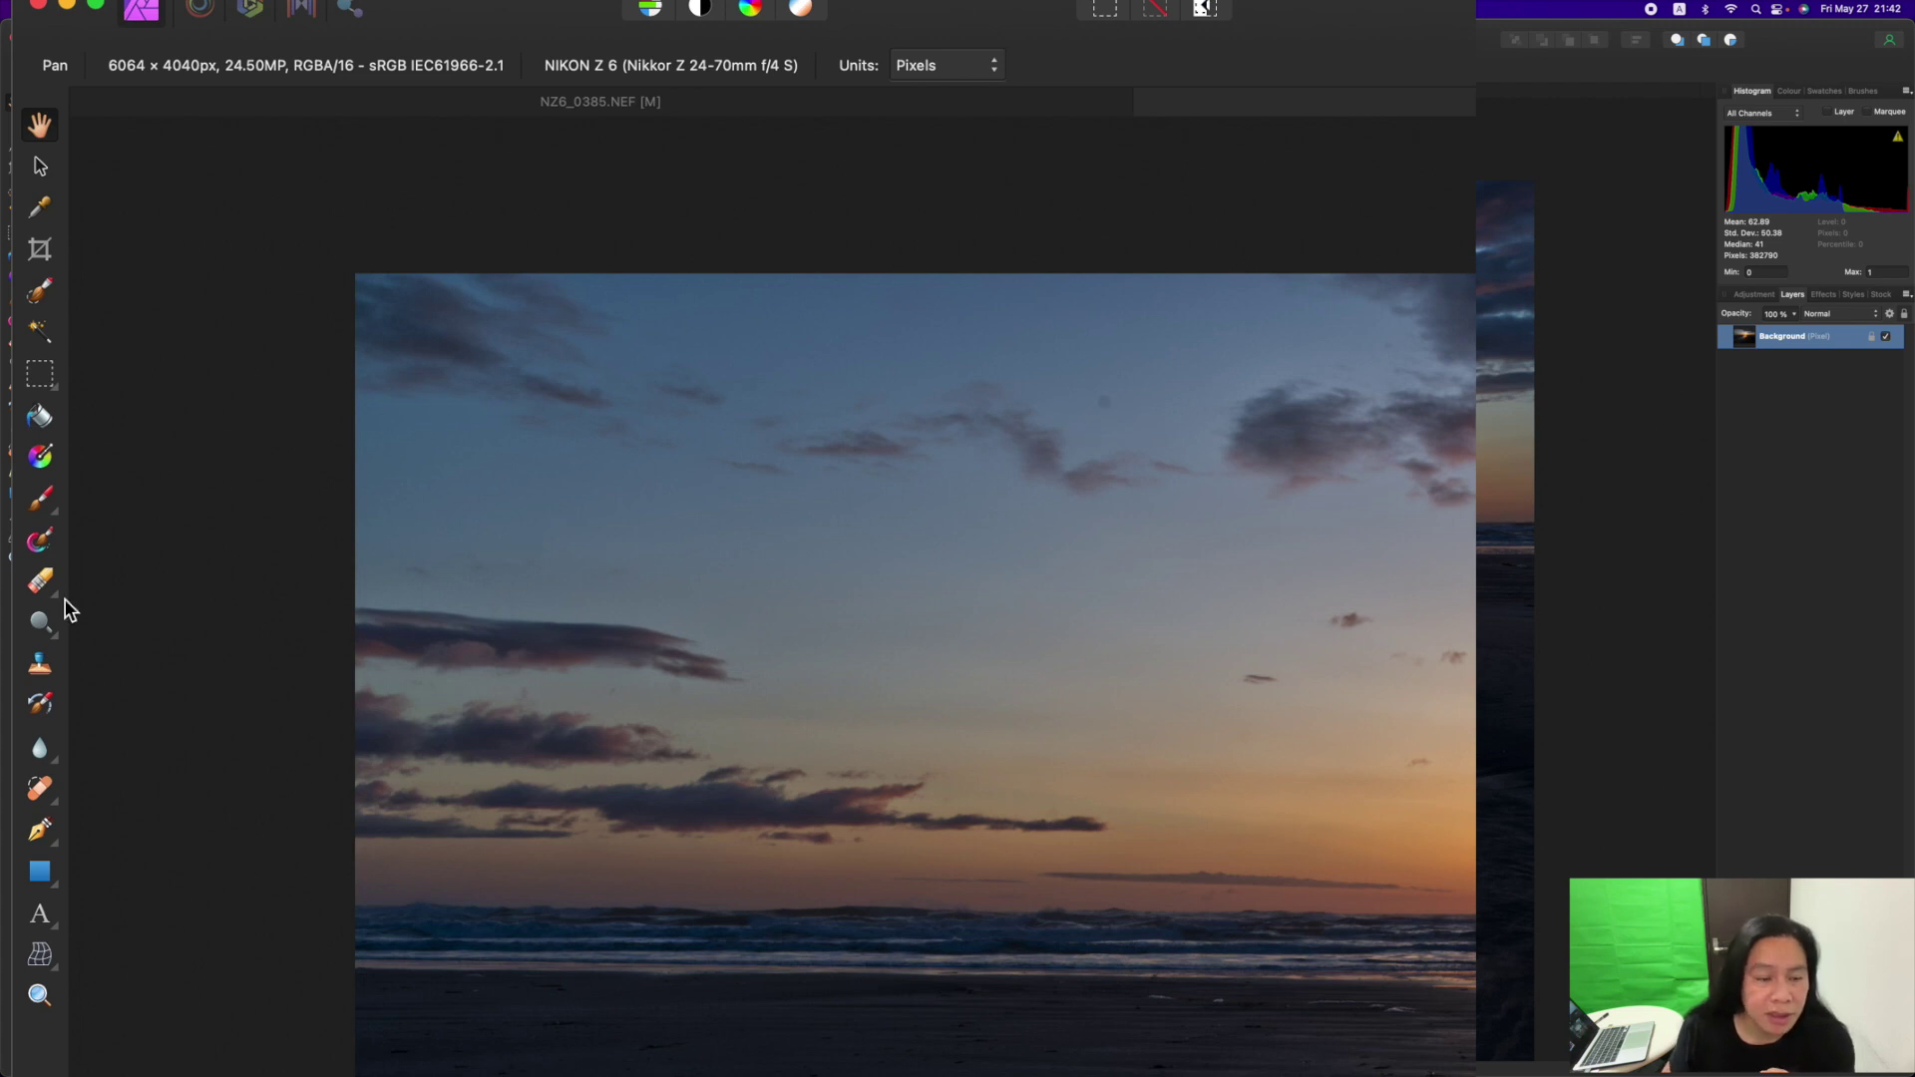
# Choose the blemish-removal tool and widen its brush from 50 px to 100 px
pyautogui.click(40, 791)
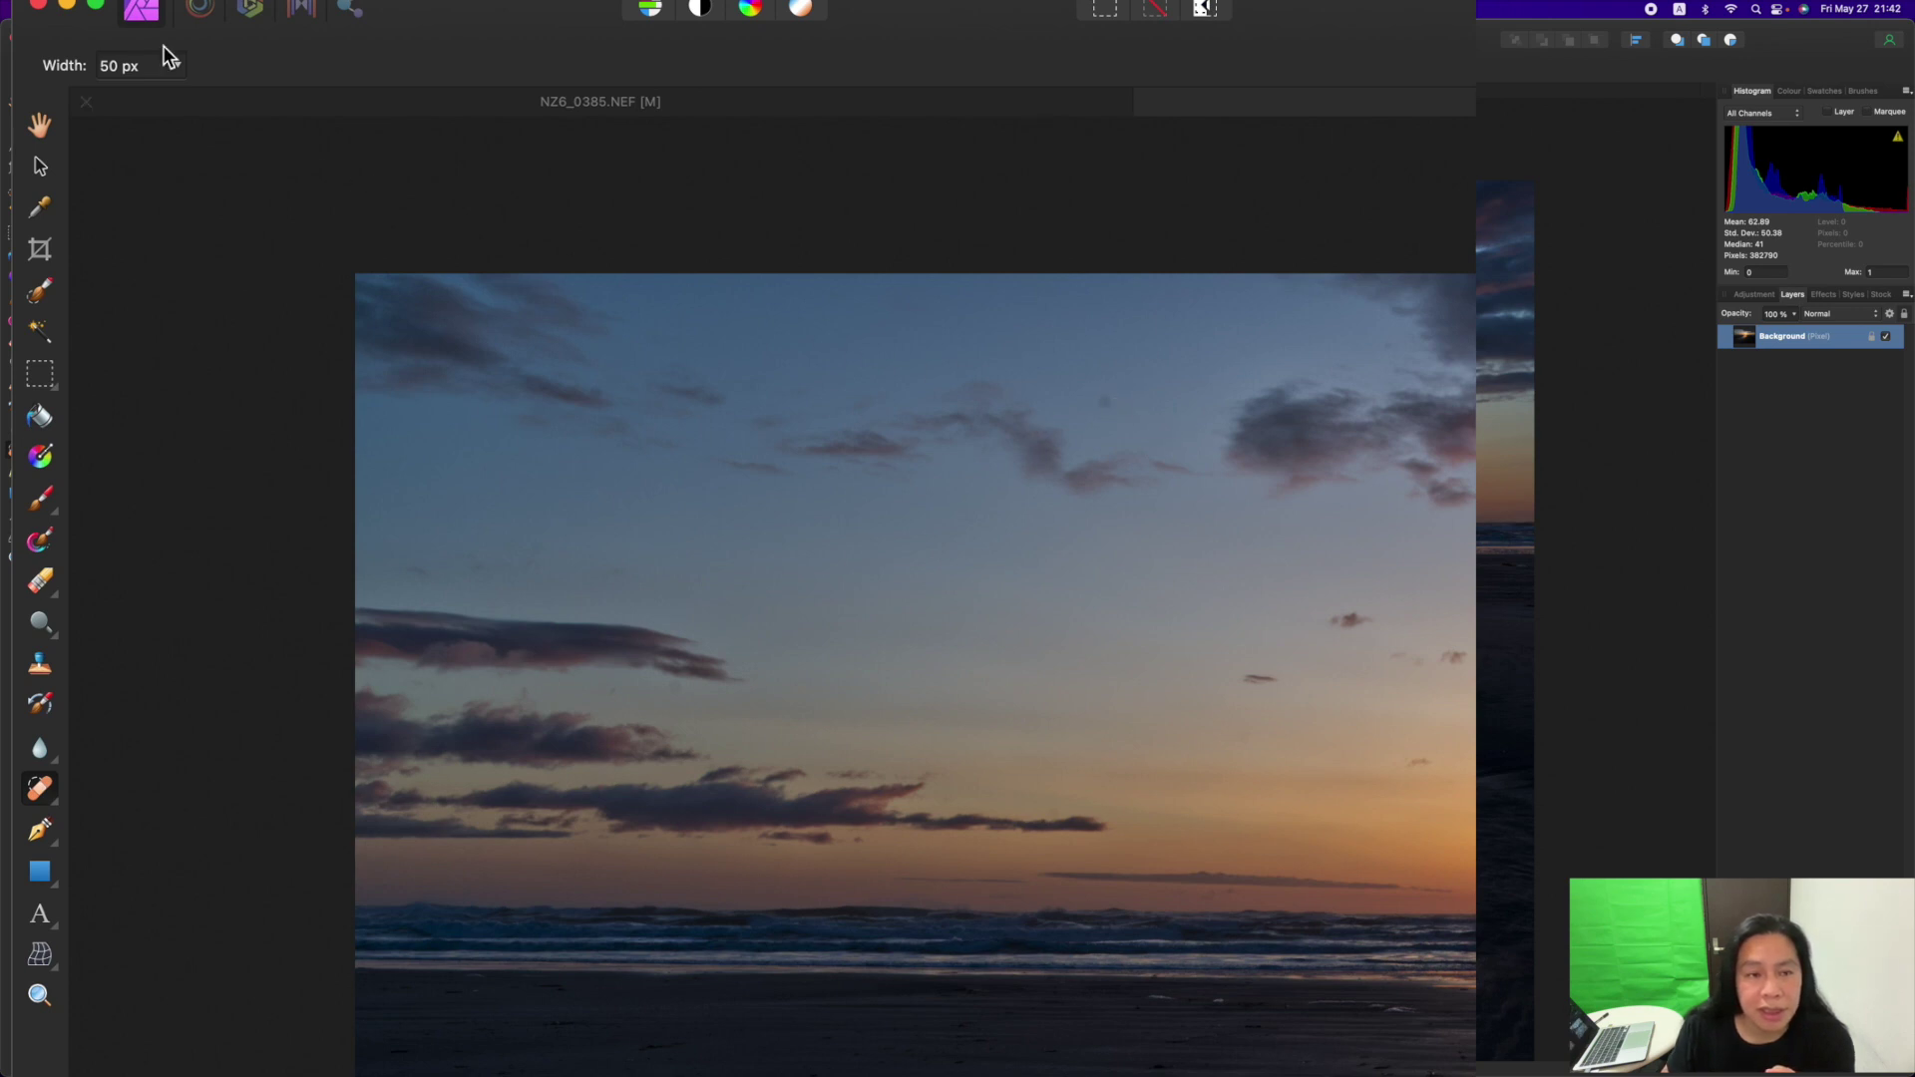
pyautogui.click(176, 66)
pyautogui.moveTo(175, 97); pyautogui.dragTo(196, 97)
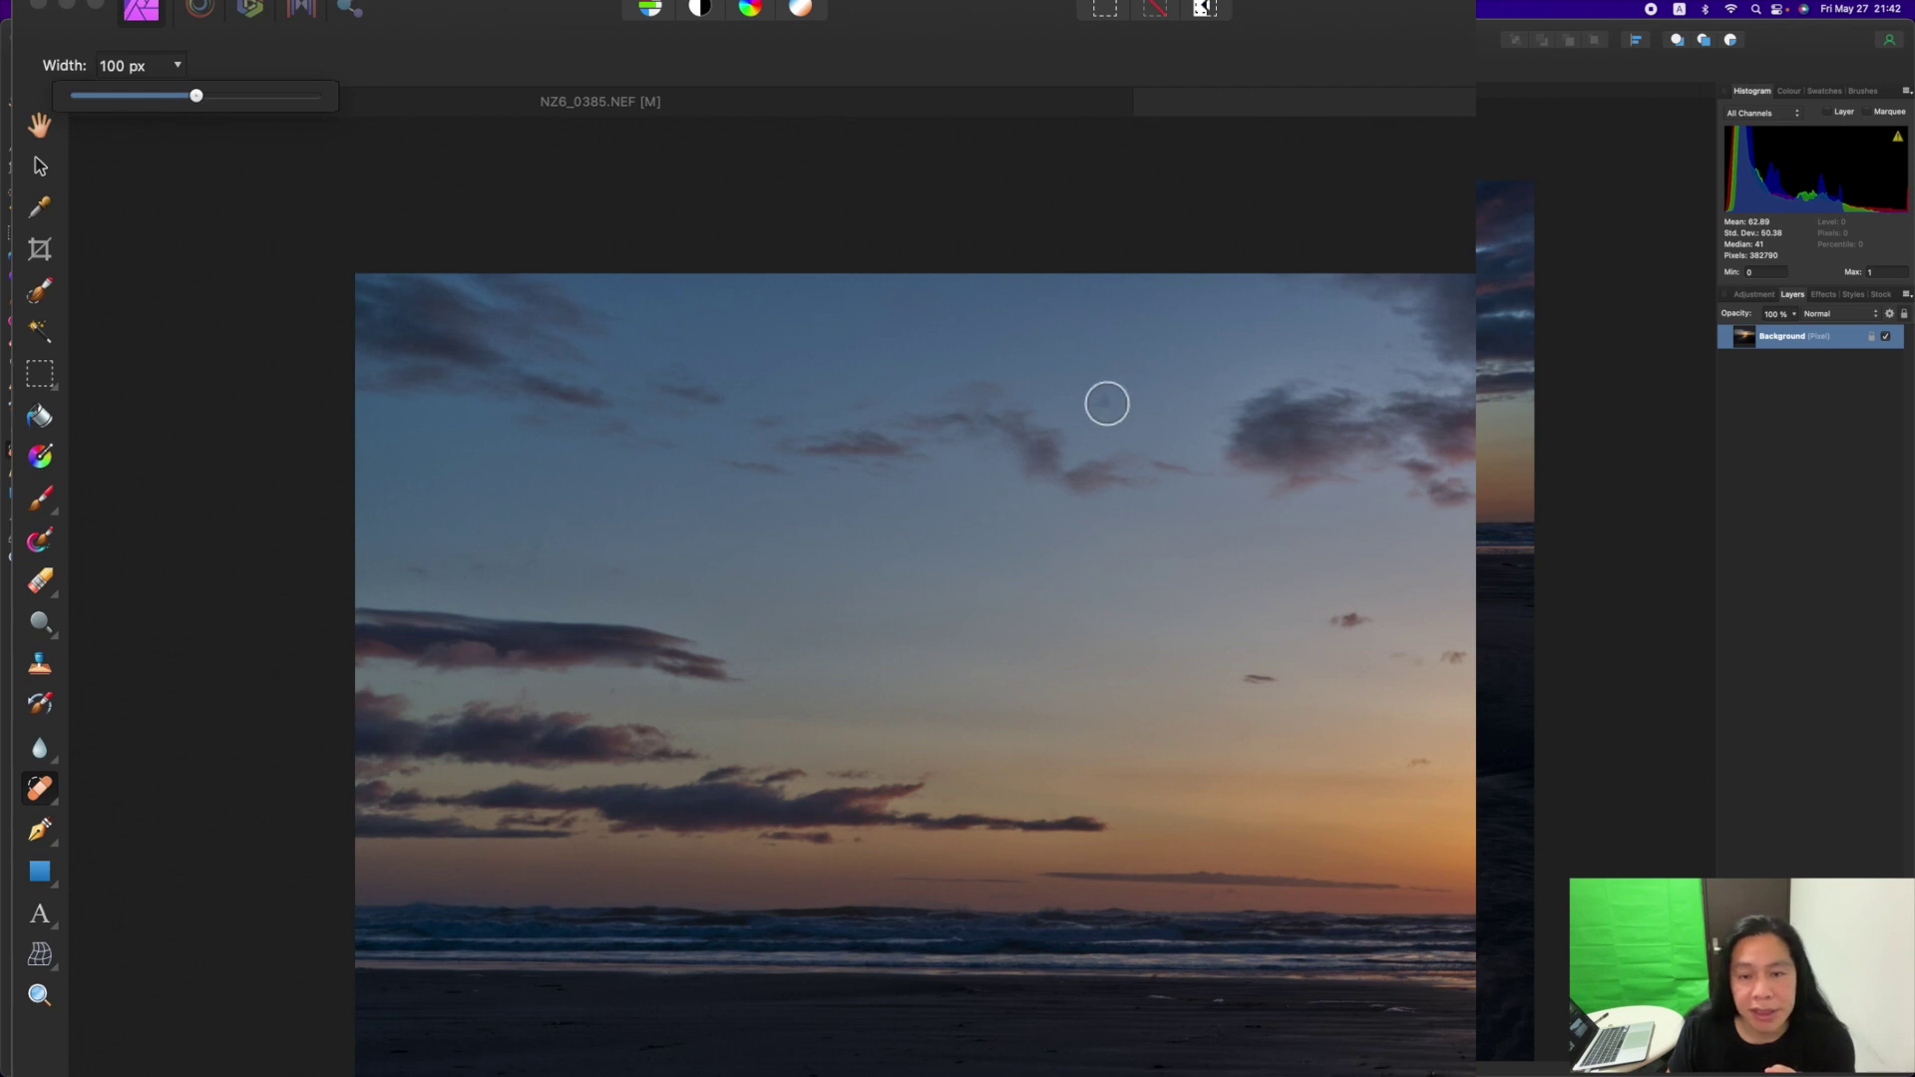
pyautogui.click(1108, 403)
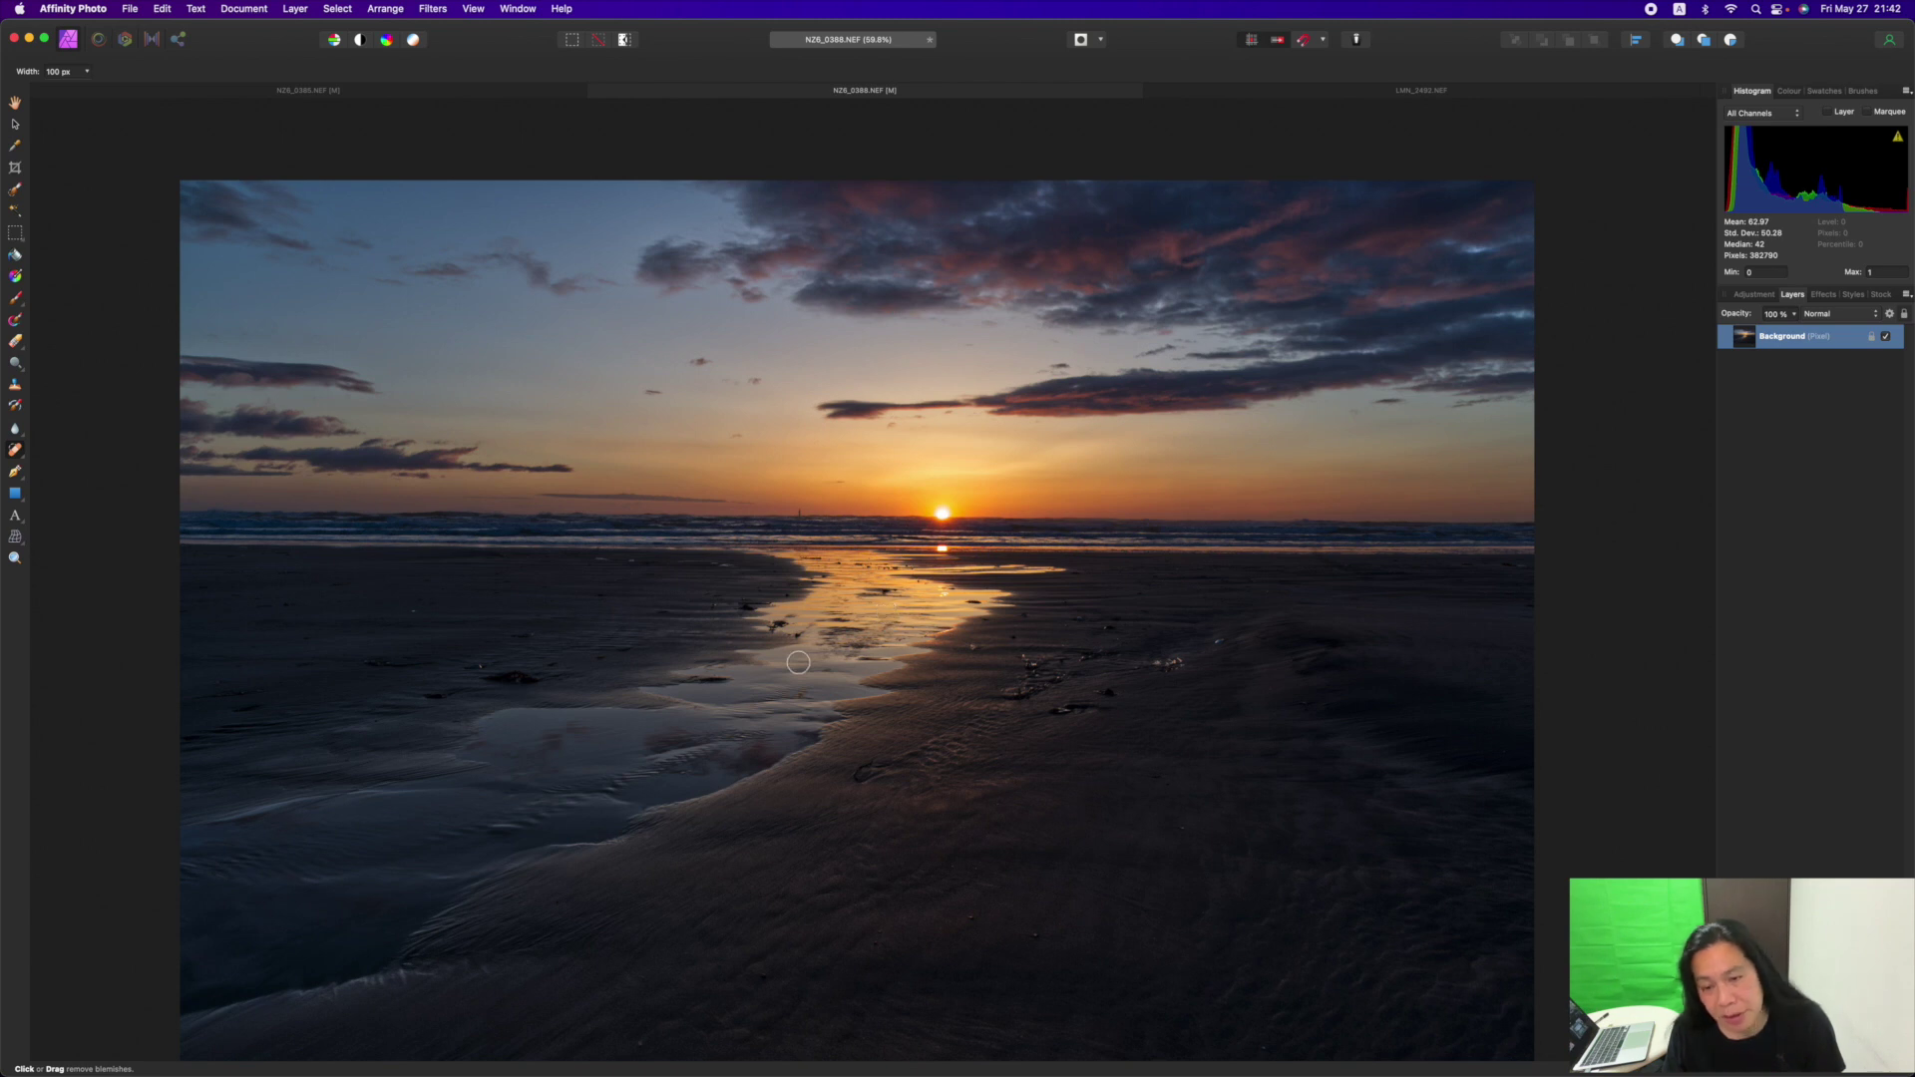
pyautogui.hscroll(3, 828, 669)
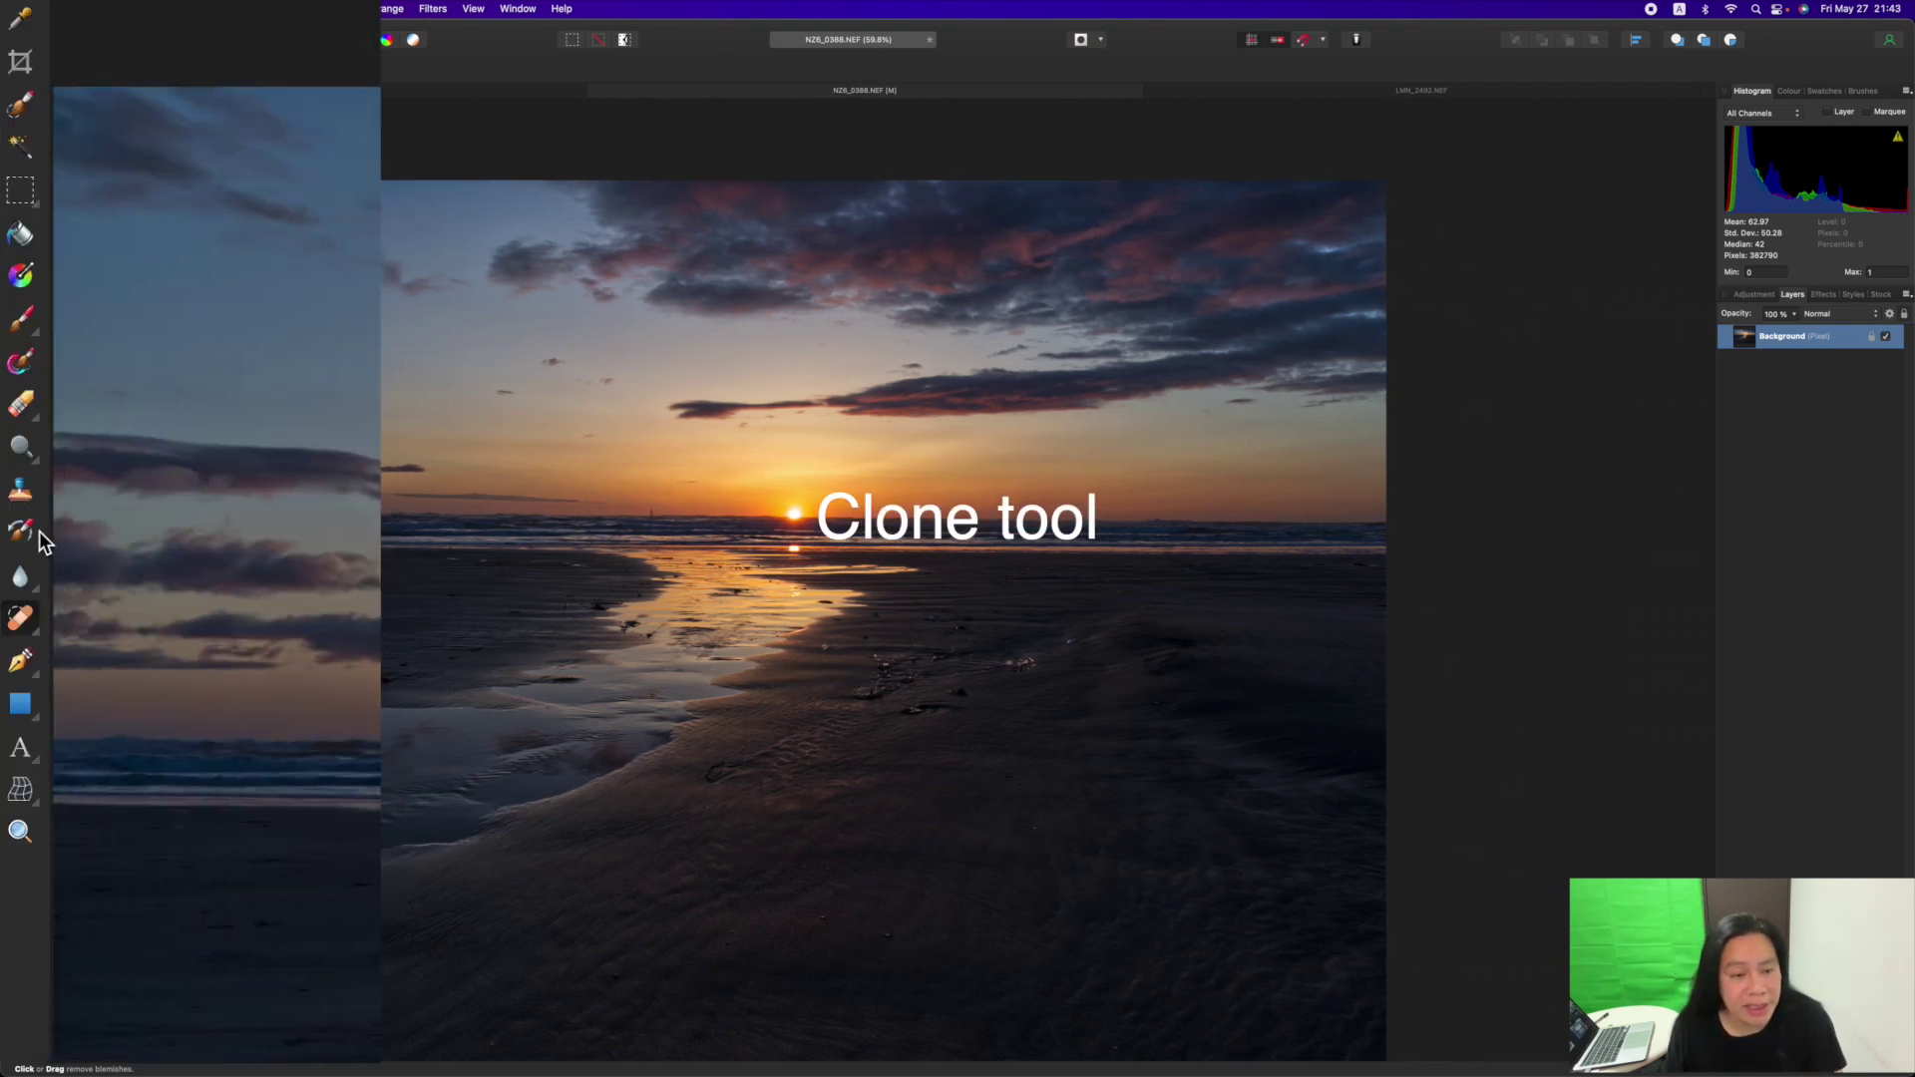
pyautogui.click(15, 384)
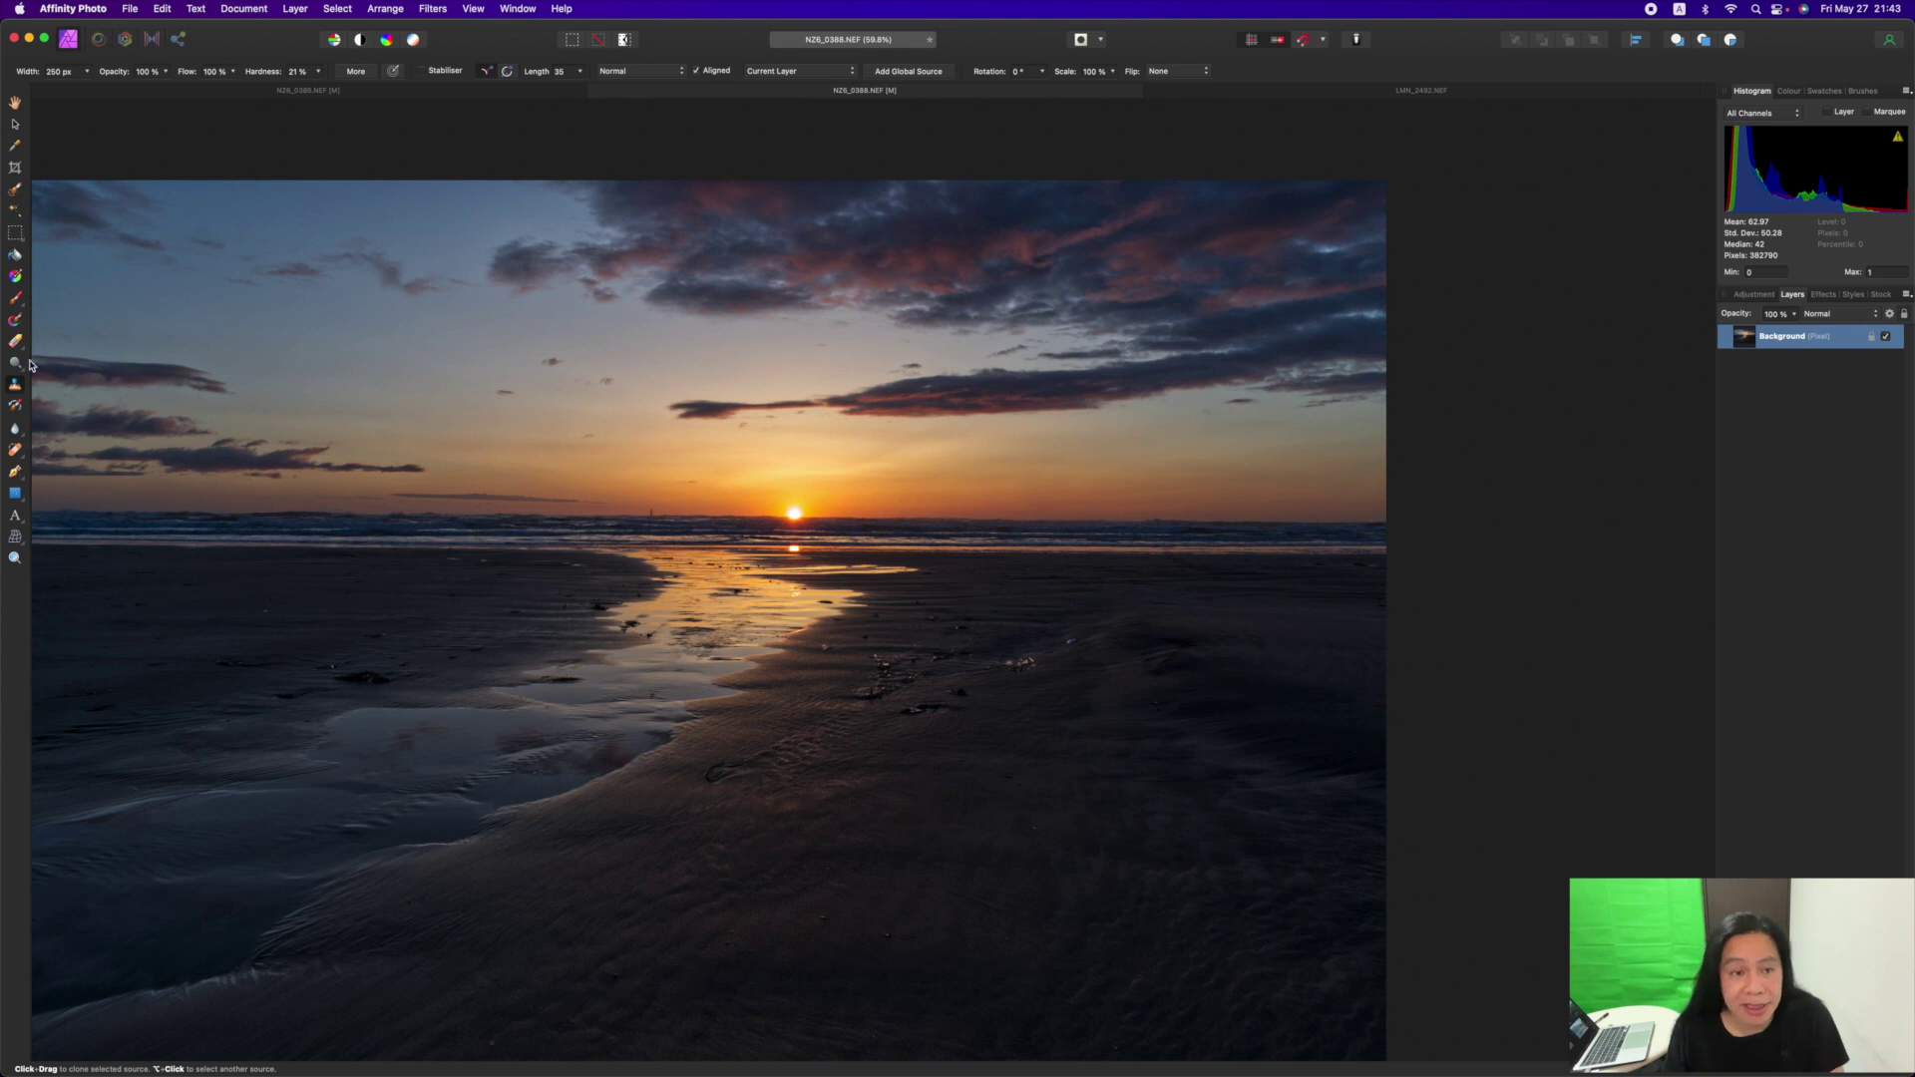
pyautogui.click(18, 108)
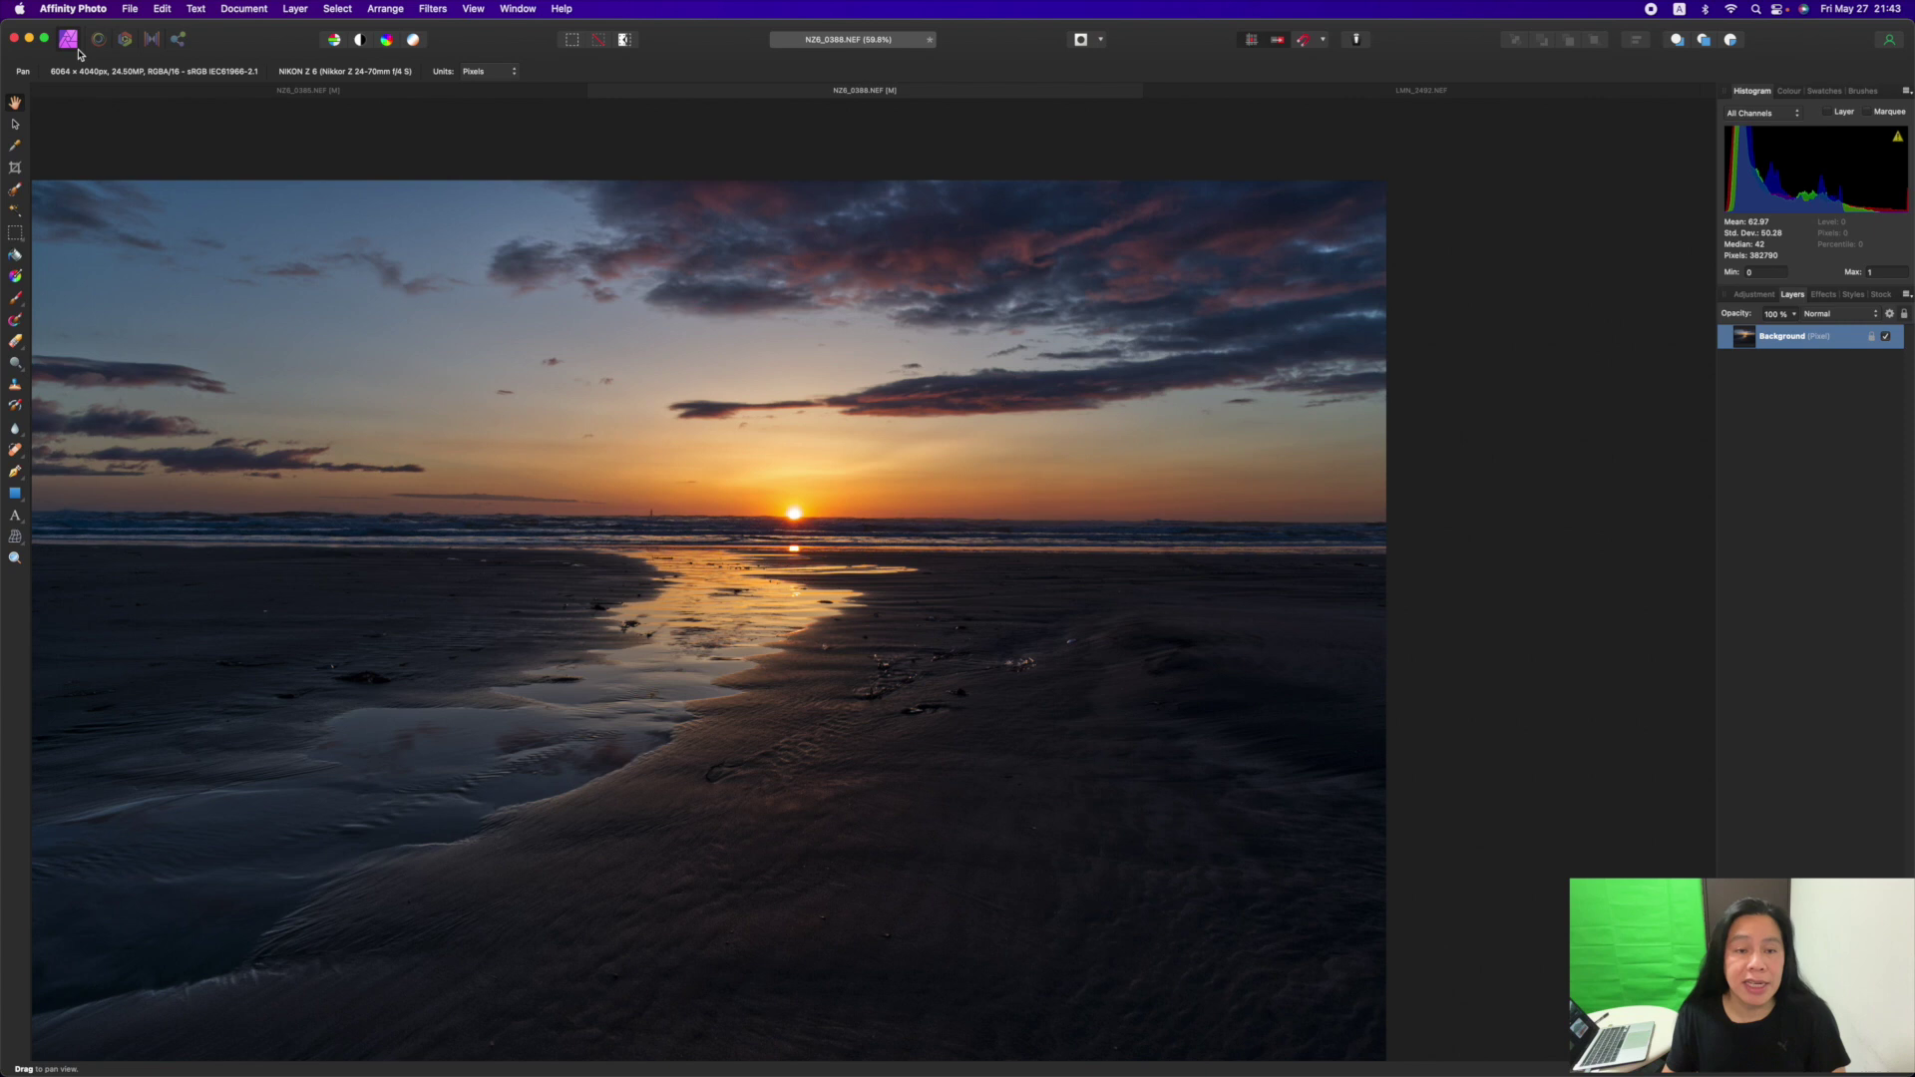
# Export the retouched beach photo as Sunrise 2 into Documents
pyautogui.click(132, 11)
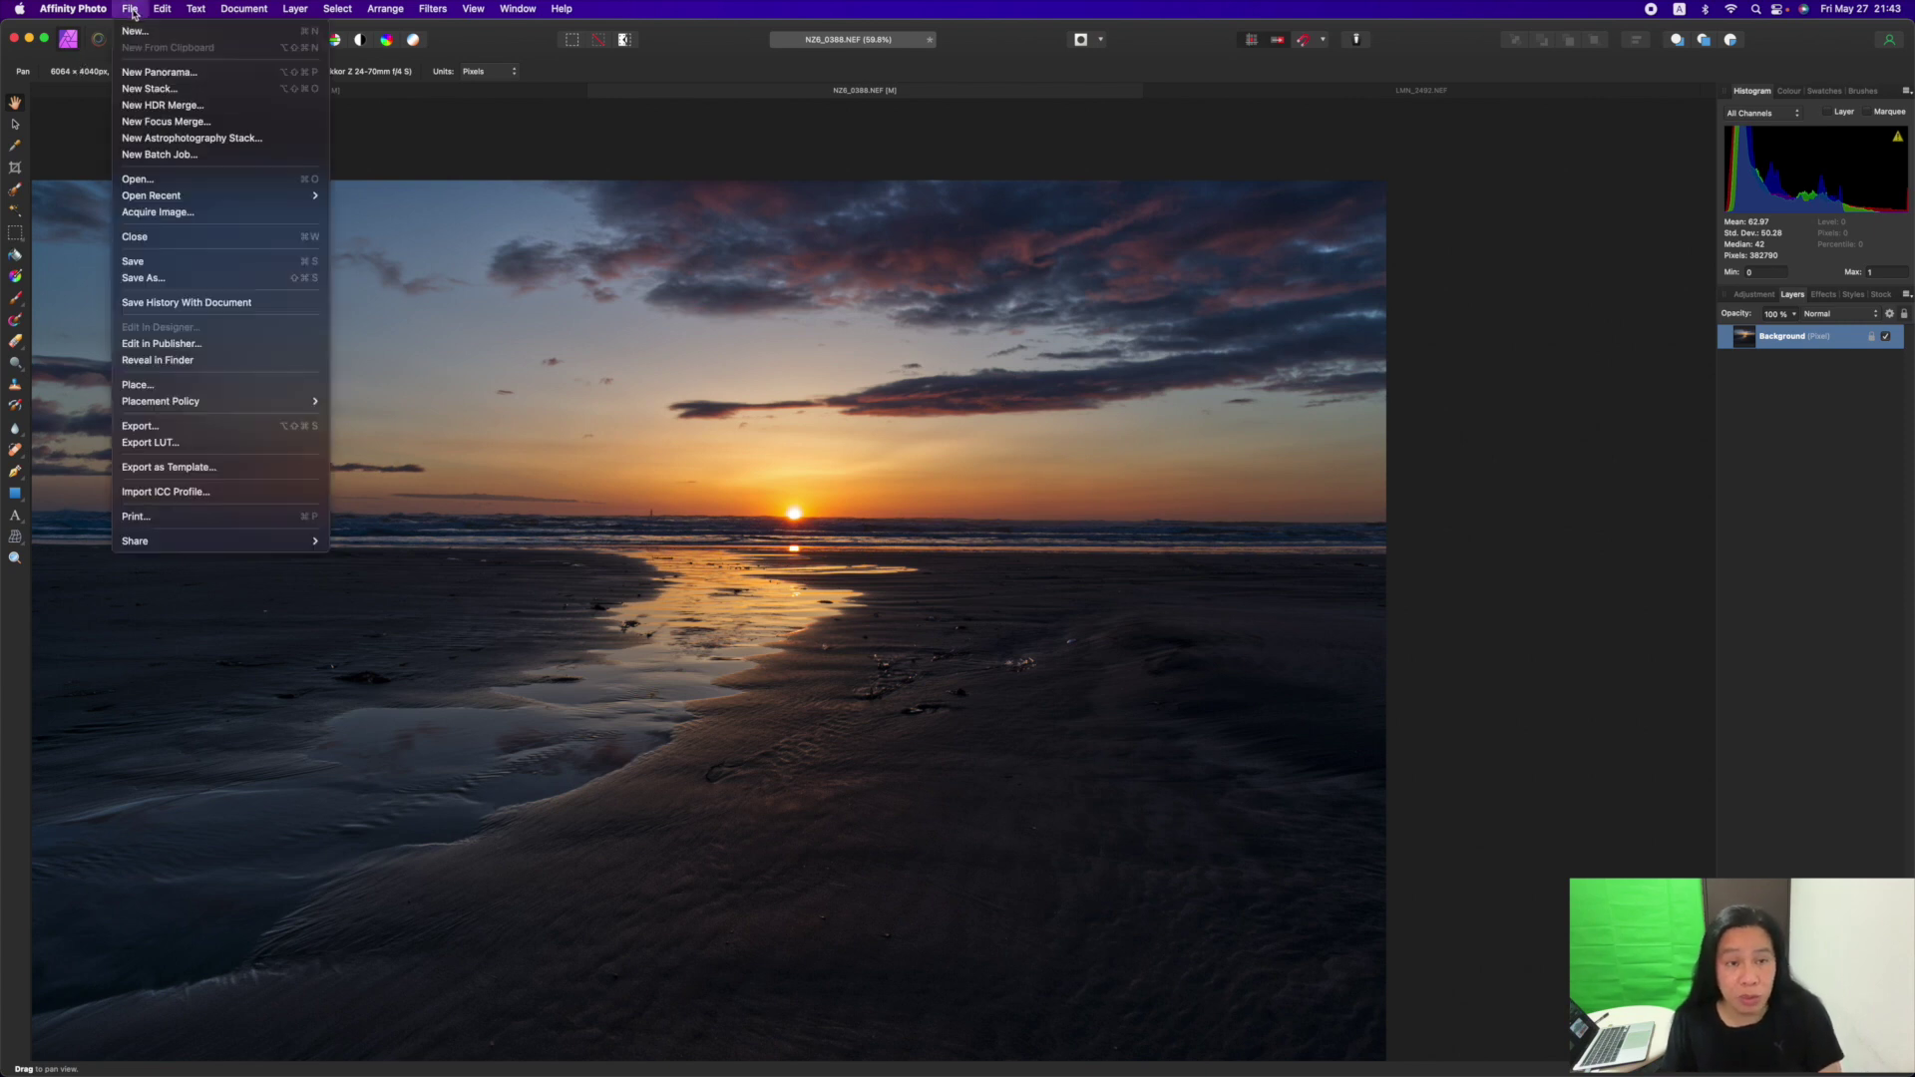
pyautogui.click(205, 428)
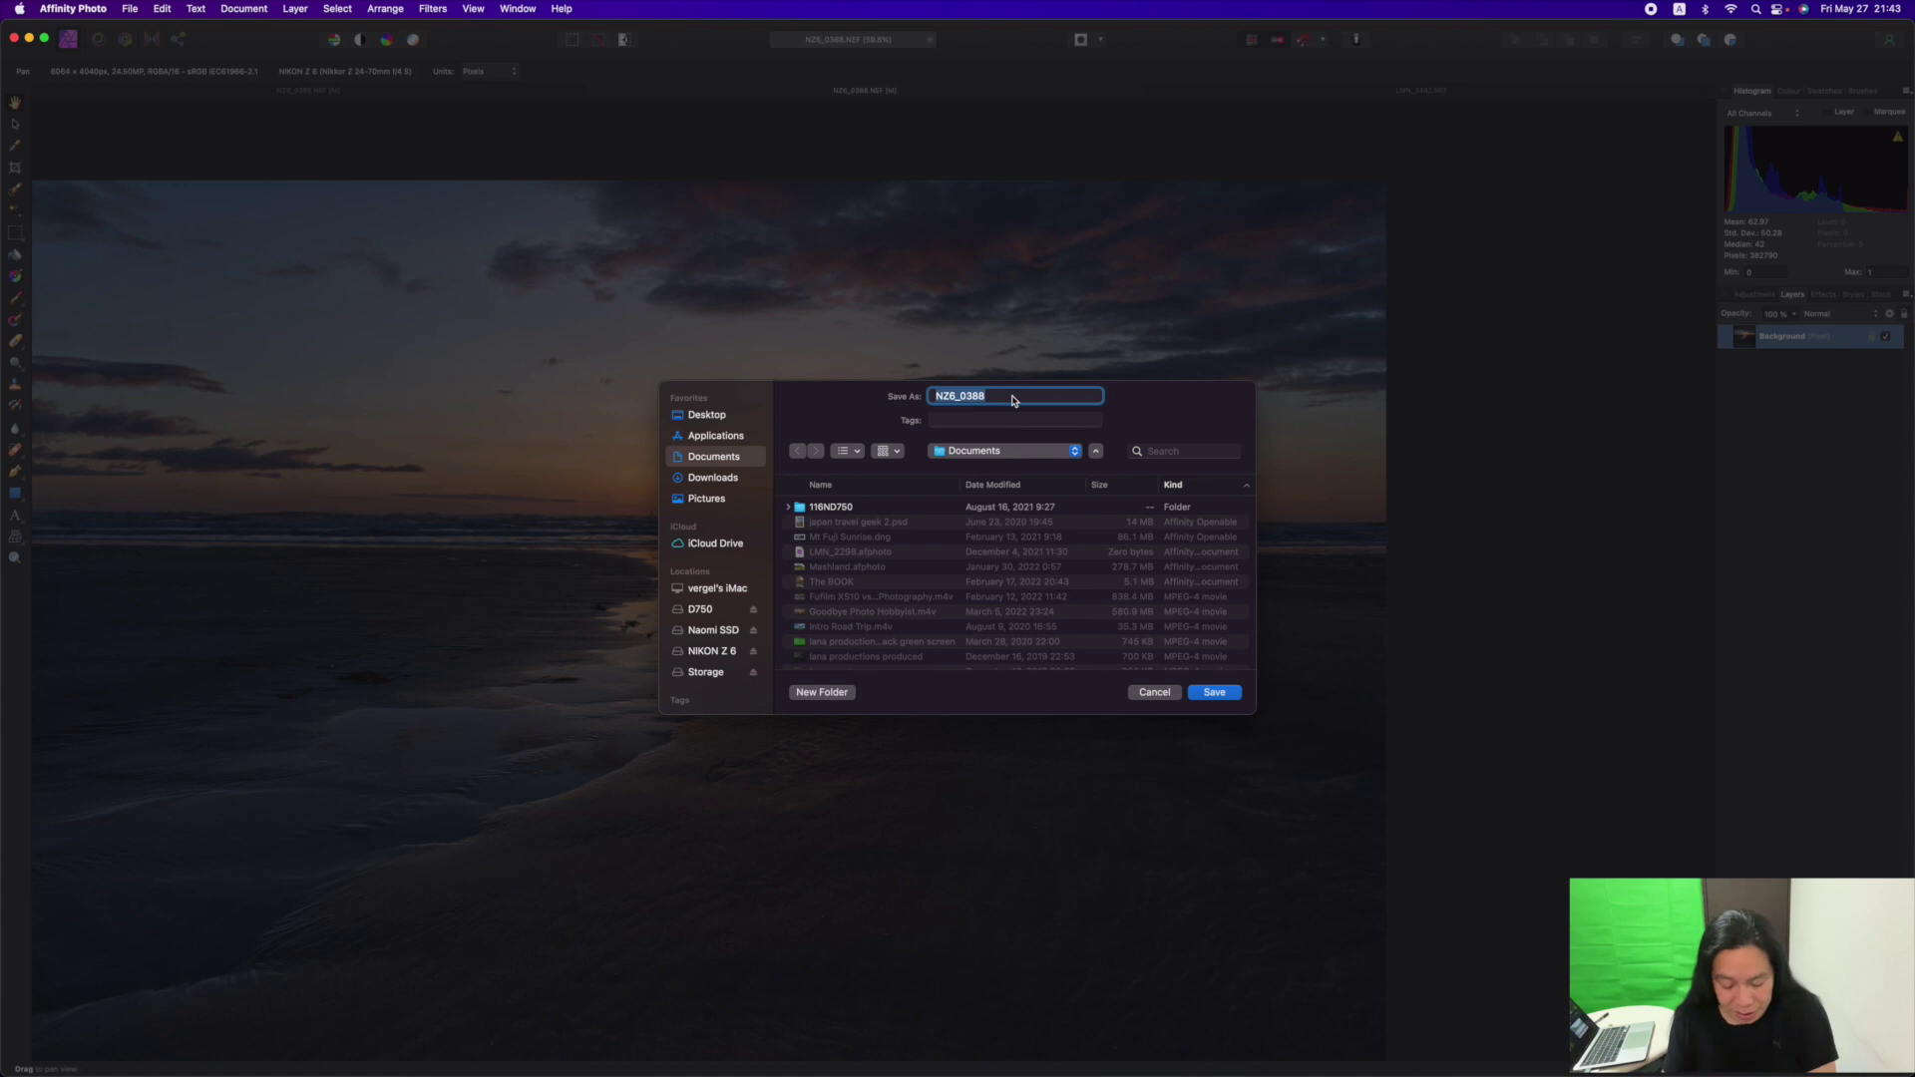
pyautogui.write('Sunrise 2')
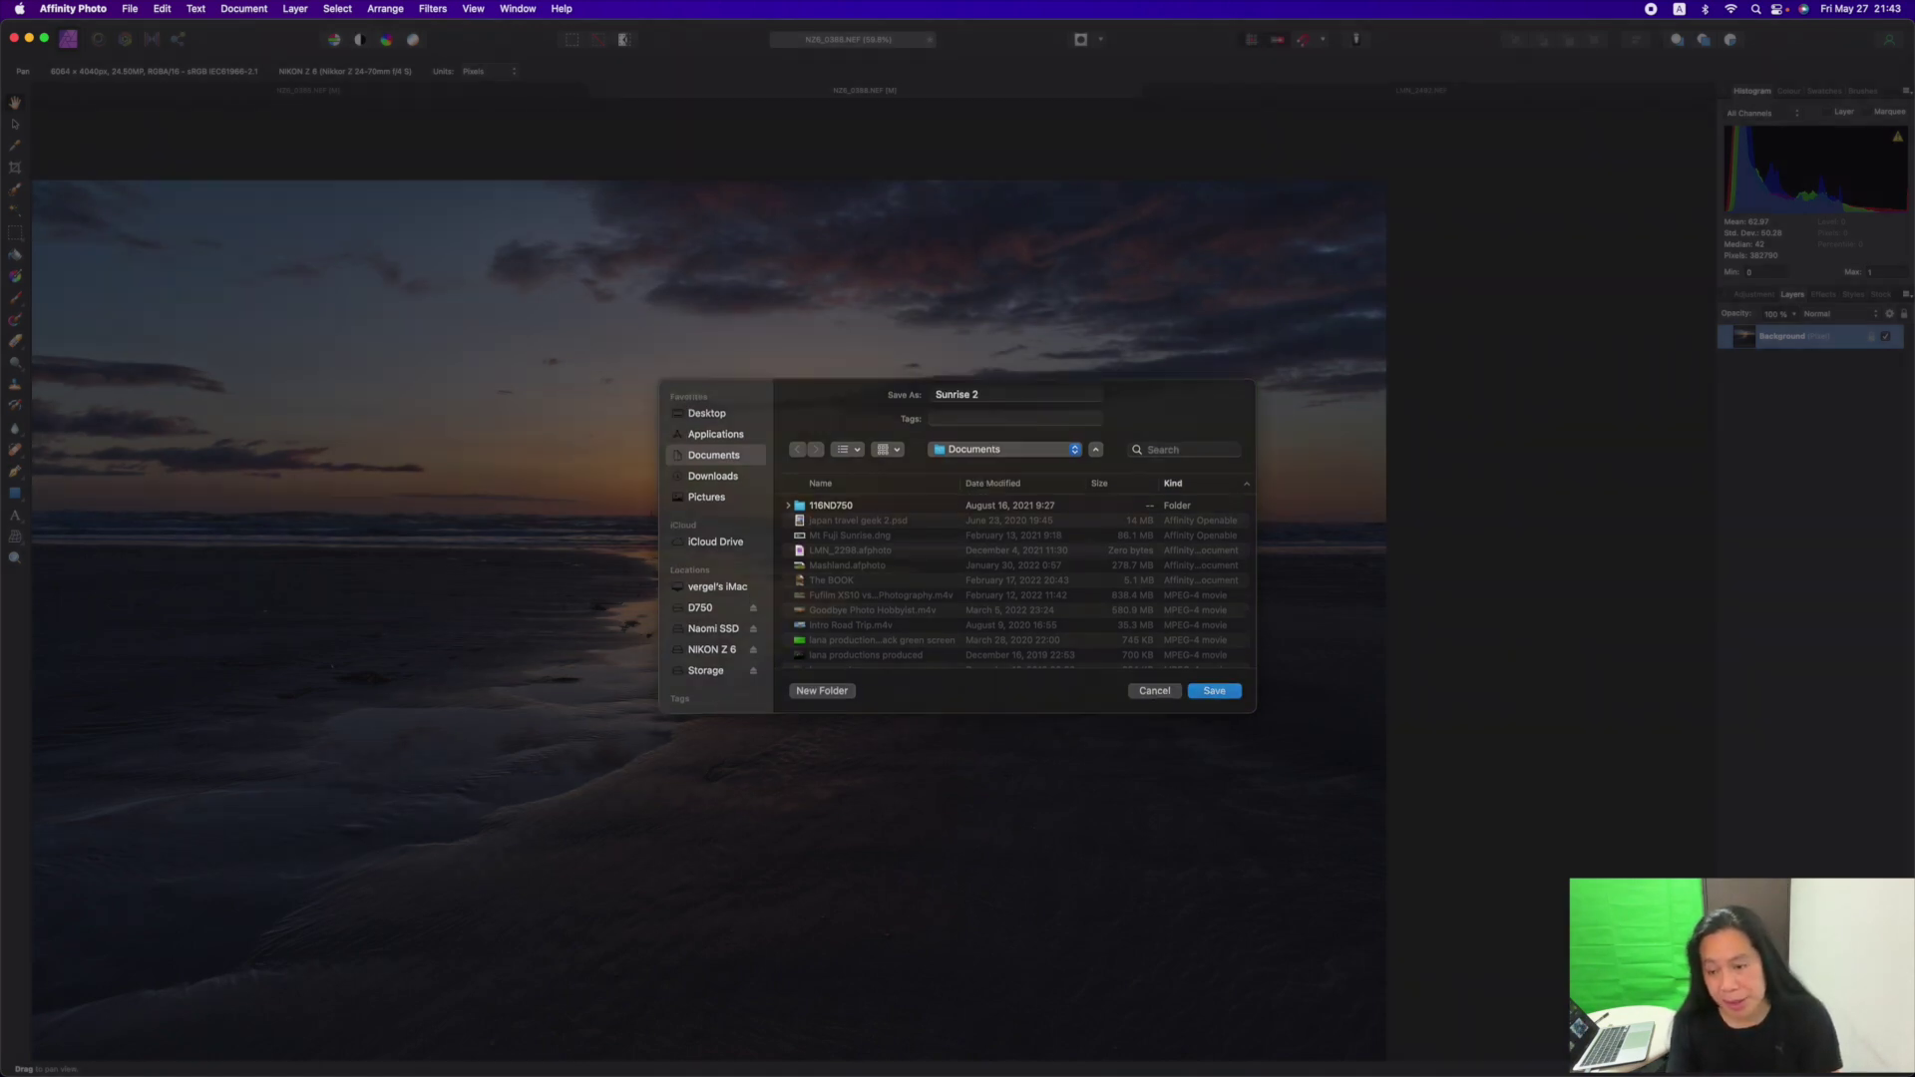
pyautogui.press('Return')
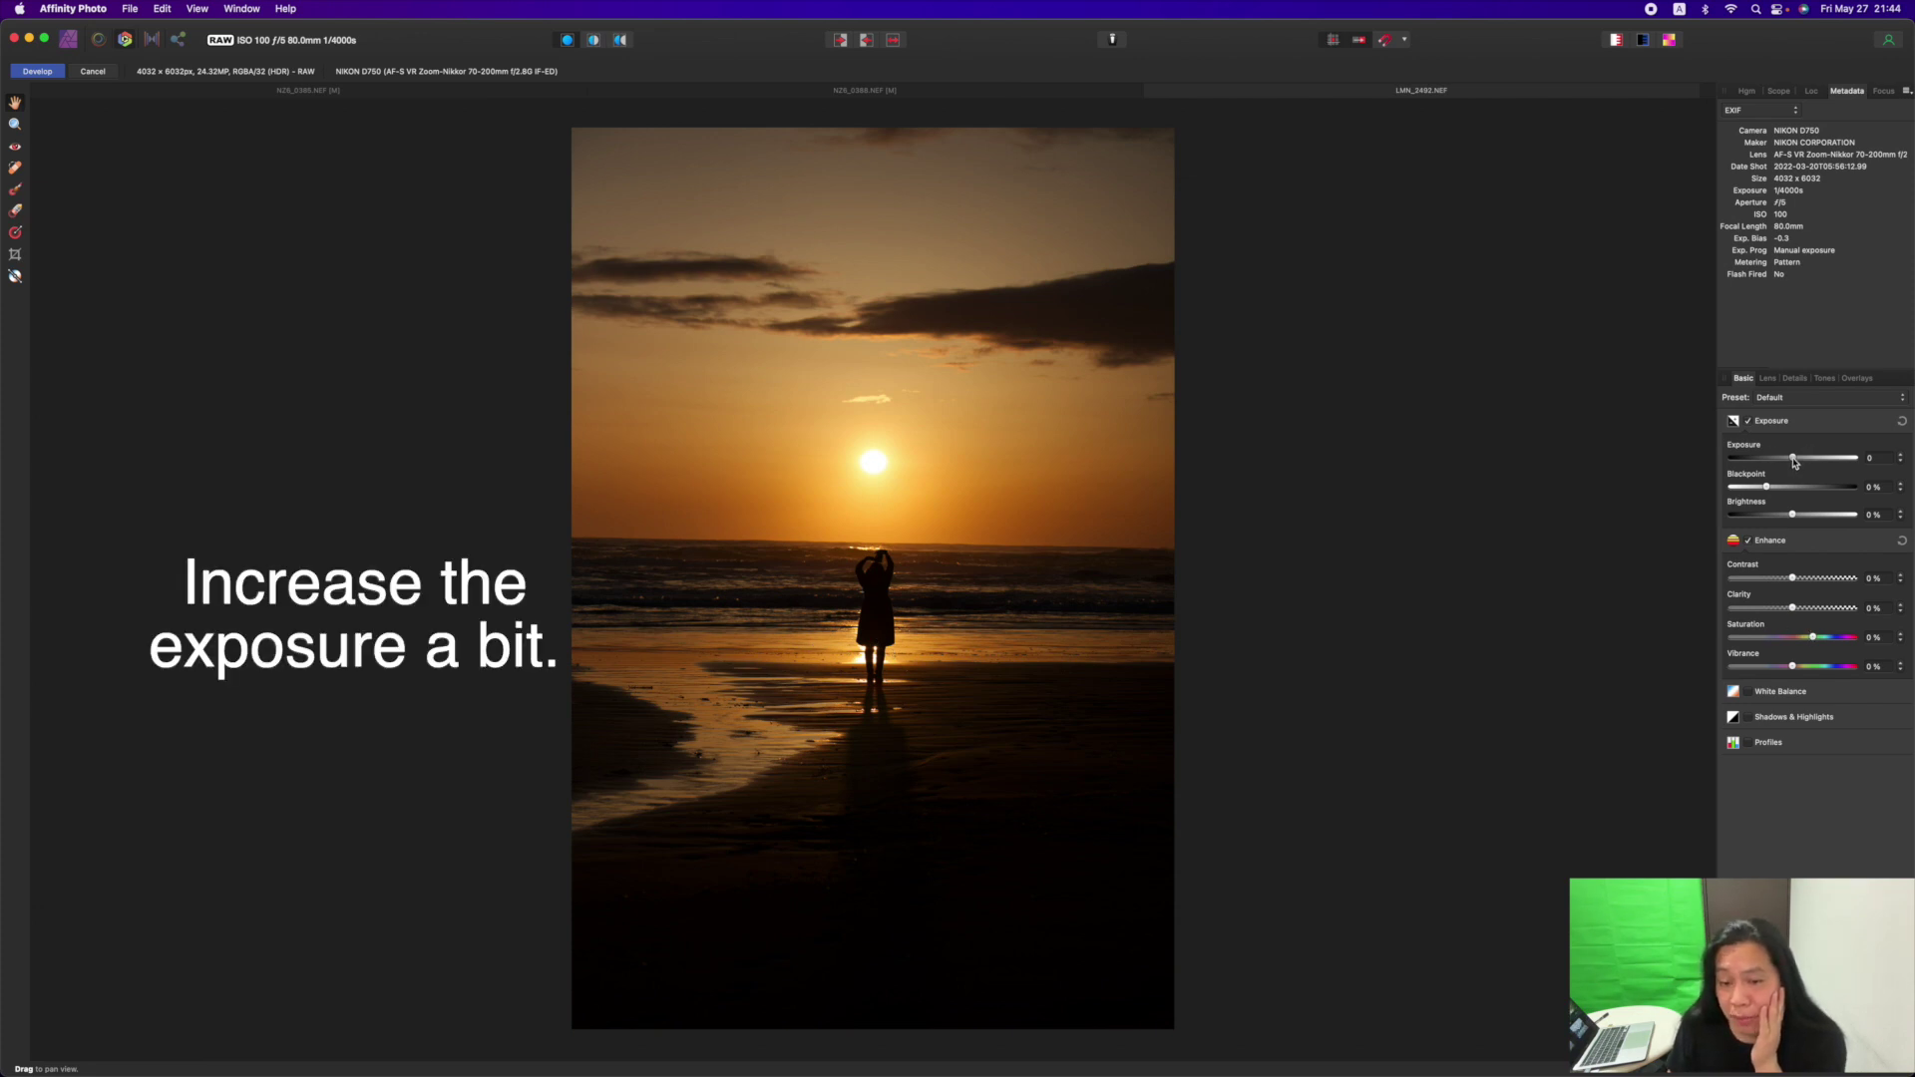
# Raise exposure to 0.887 and pull highlights down to -100%
pyautogui.moveTo(1794, 461); pyautogui.dragTo(1808, 463)
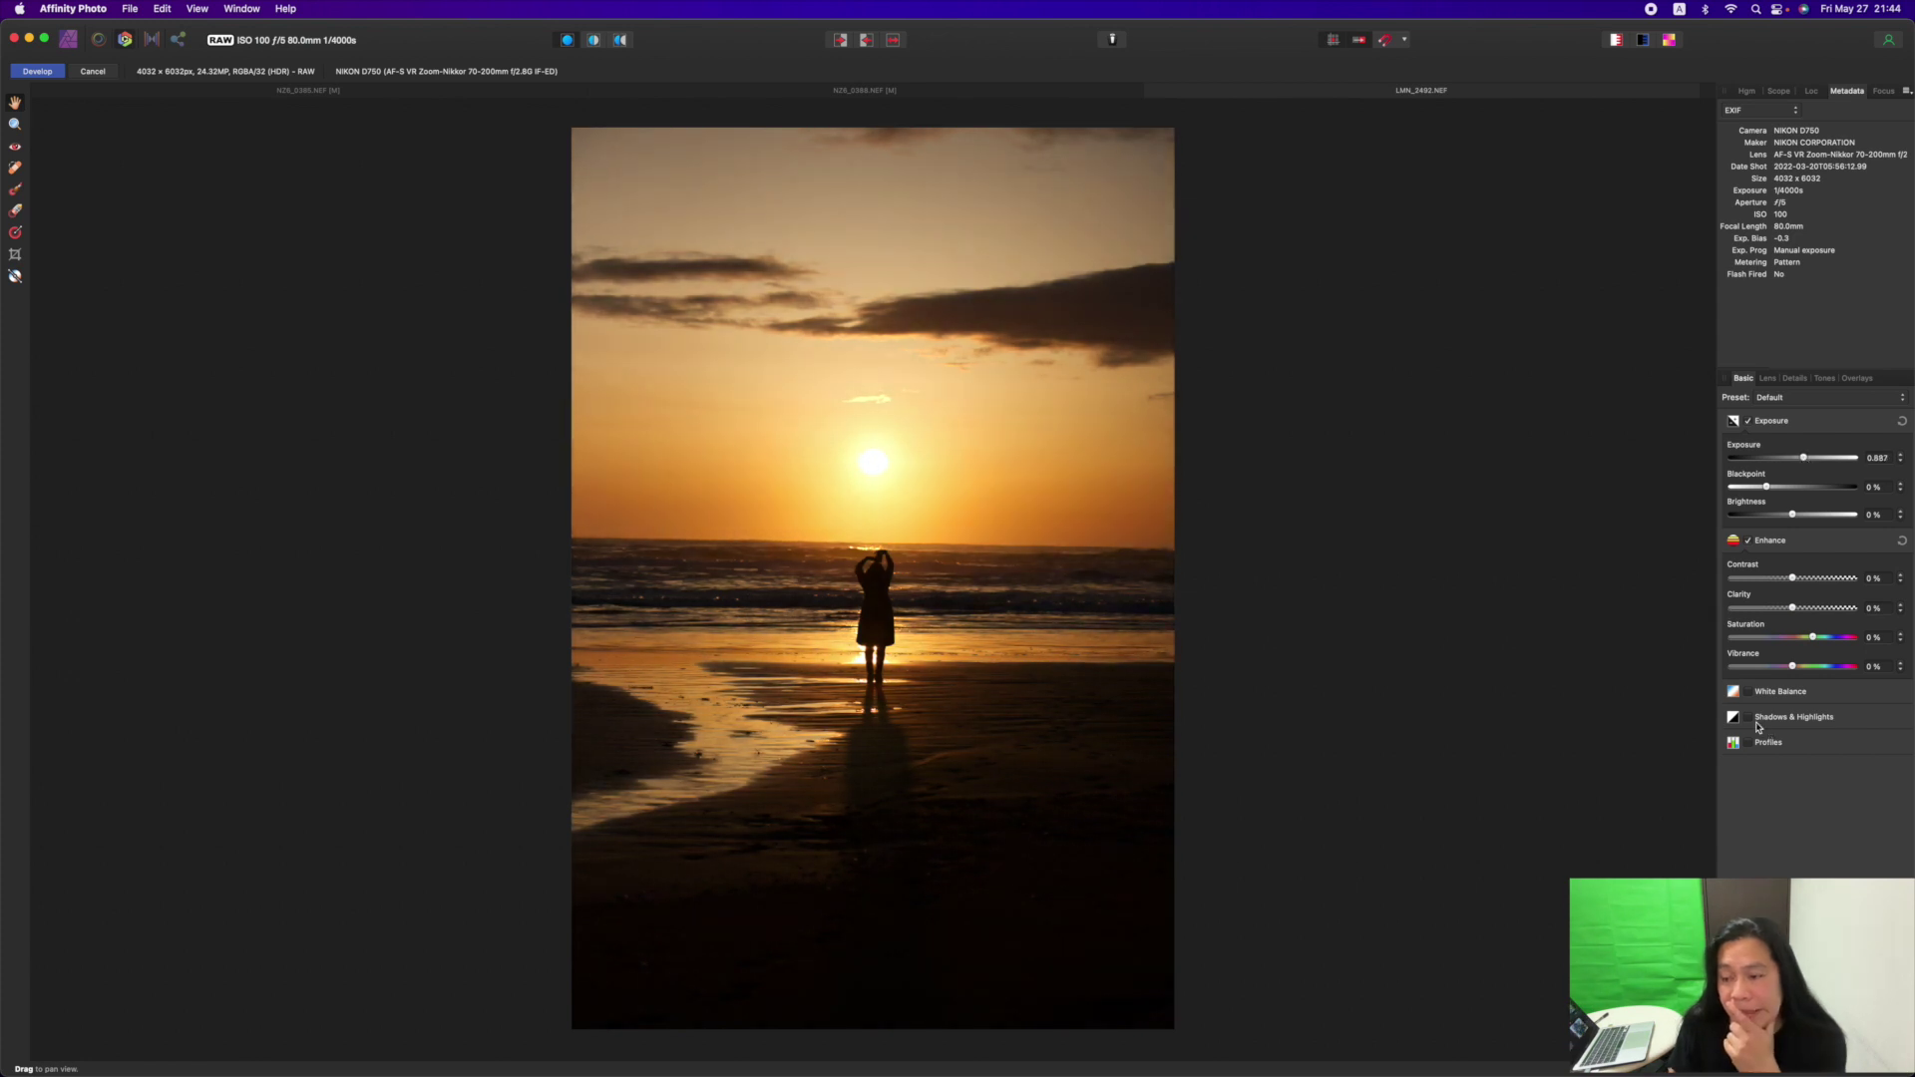
pyautogui.click(1752, 718)
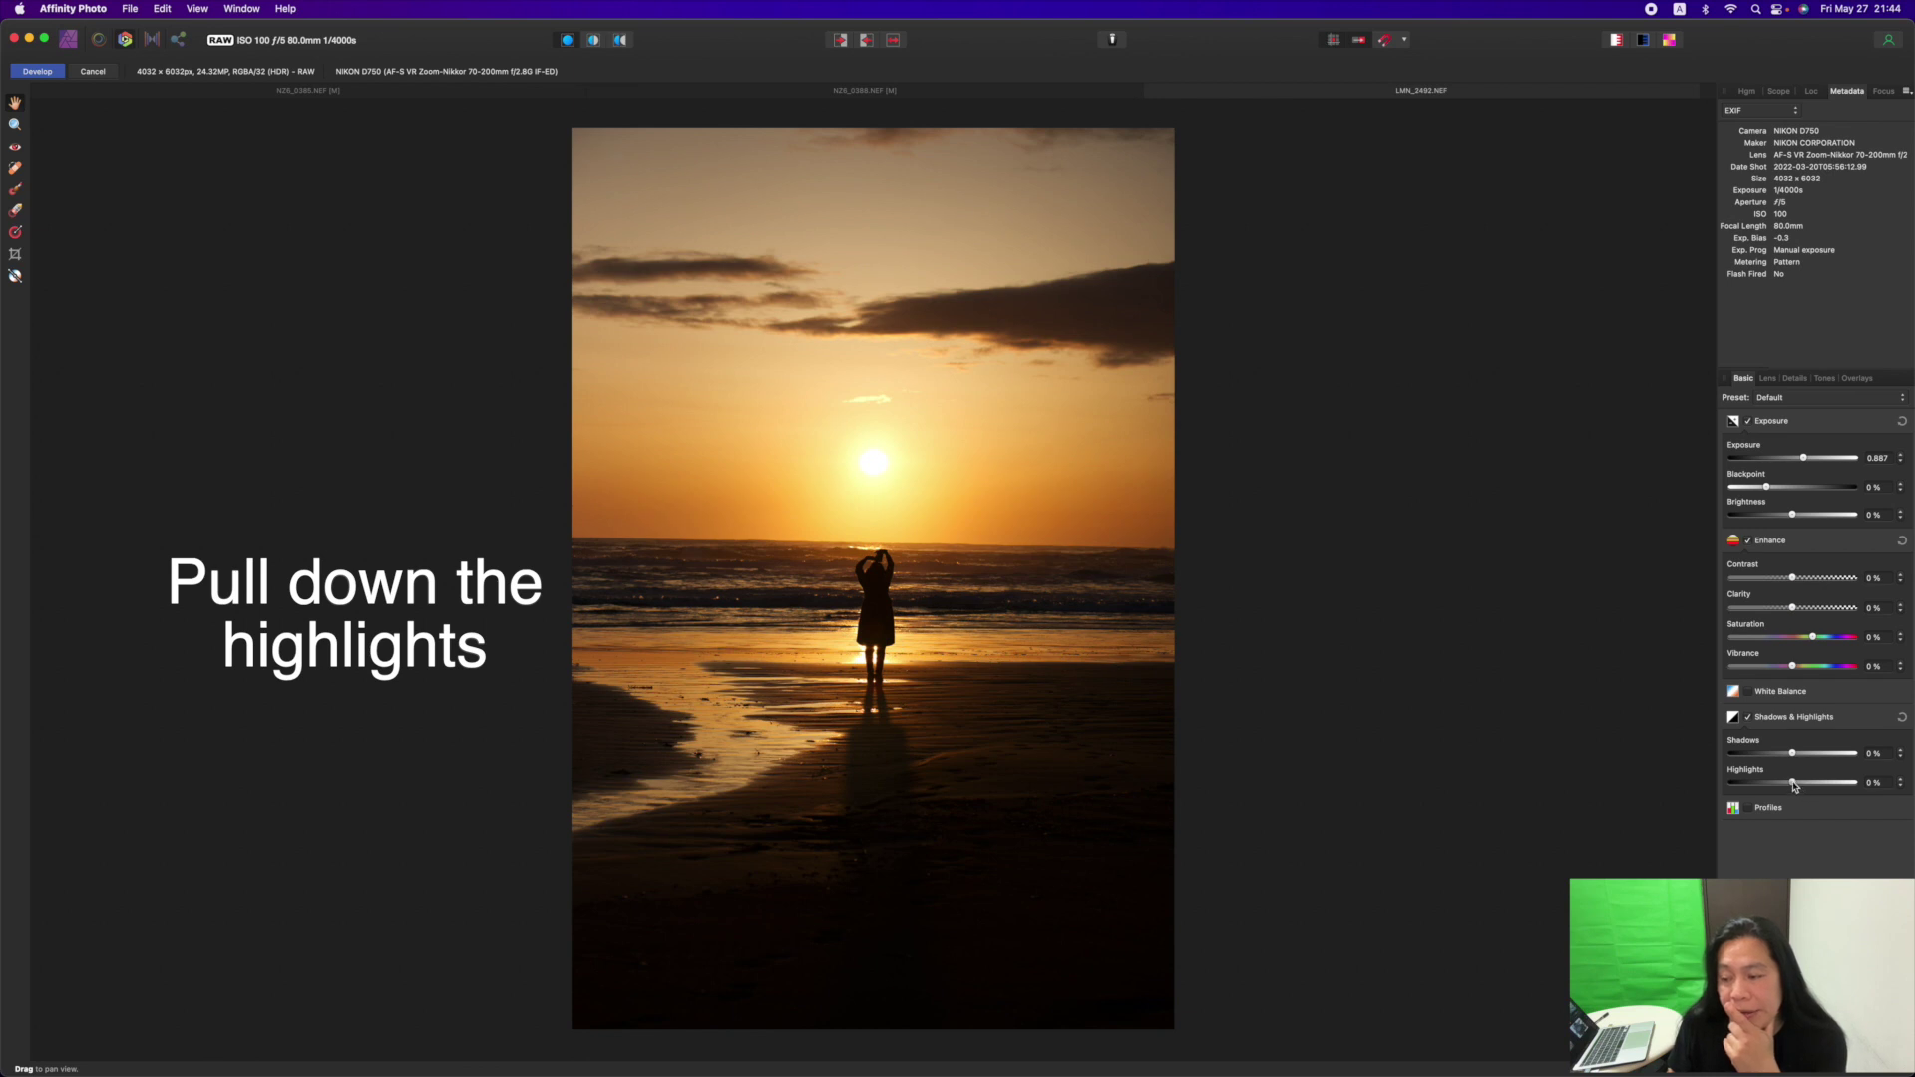
pyautogui.moveTo(1793, 784); pyautogui.dragTo(1729, 786)
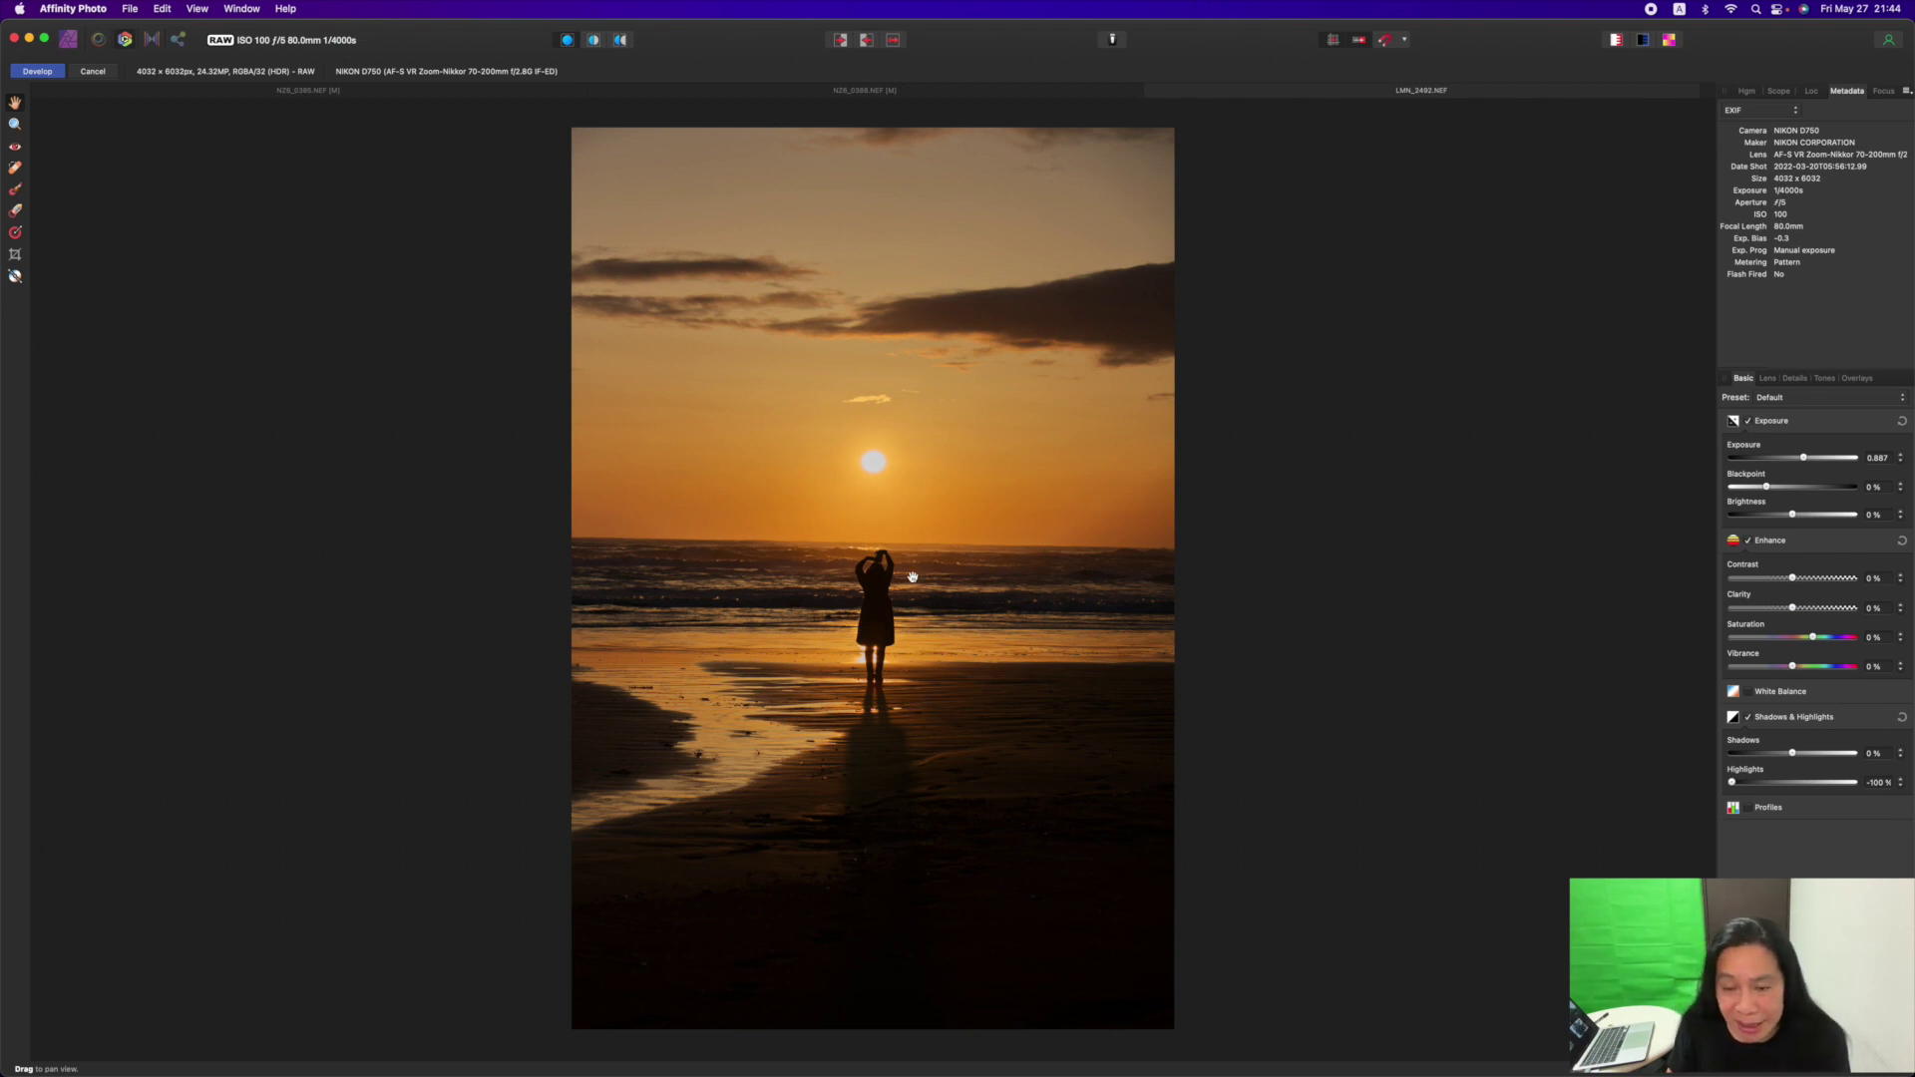
# Lift shadows to 22% and boost clarity to 67%
pyautogui.scroll(-3, 913, 578)
pyautogui.scroll(3, 913, 577)
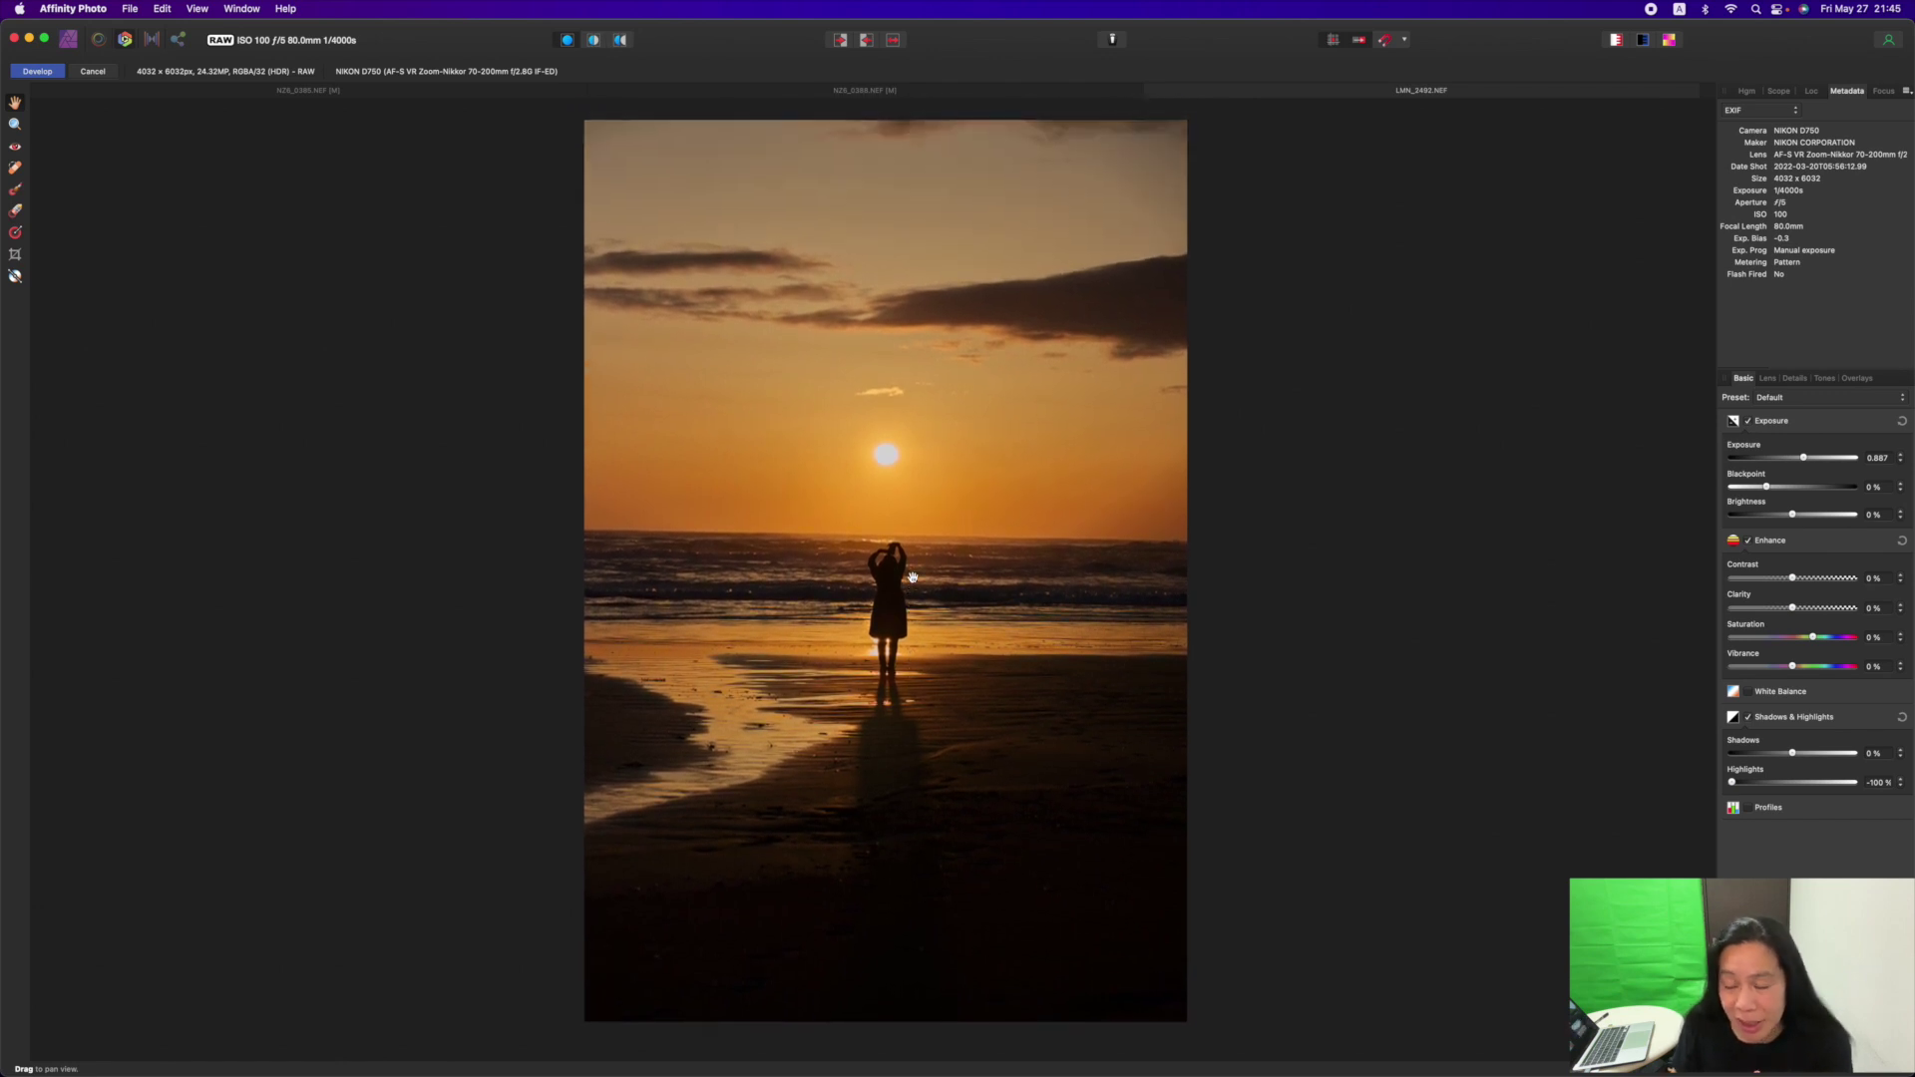
pyautogui.scroll(1, 913, 578)
pyautogui.scroll(-1, 913, 578)
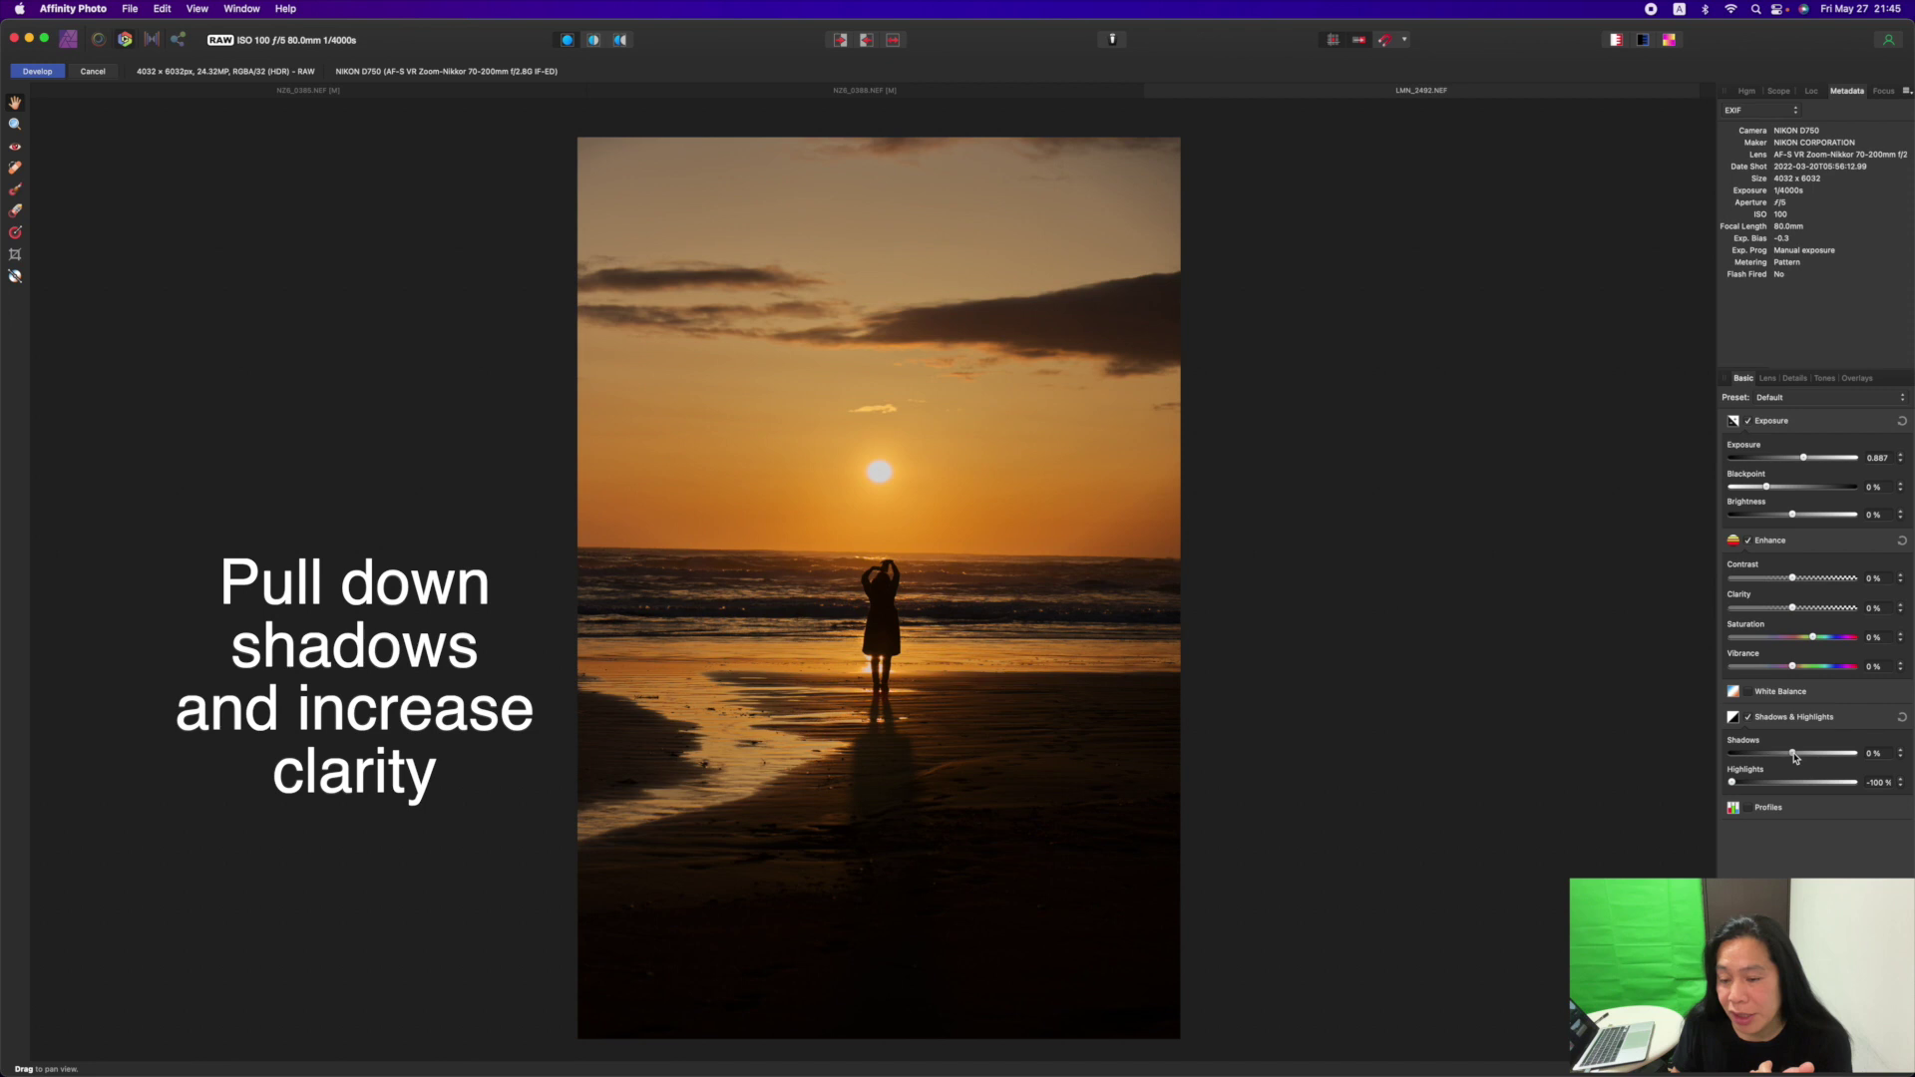
pyautogui.moveTo(1794, 758); pyautogui.dragTo(1801, 759)
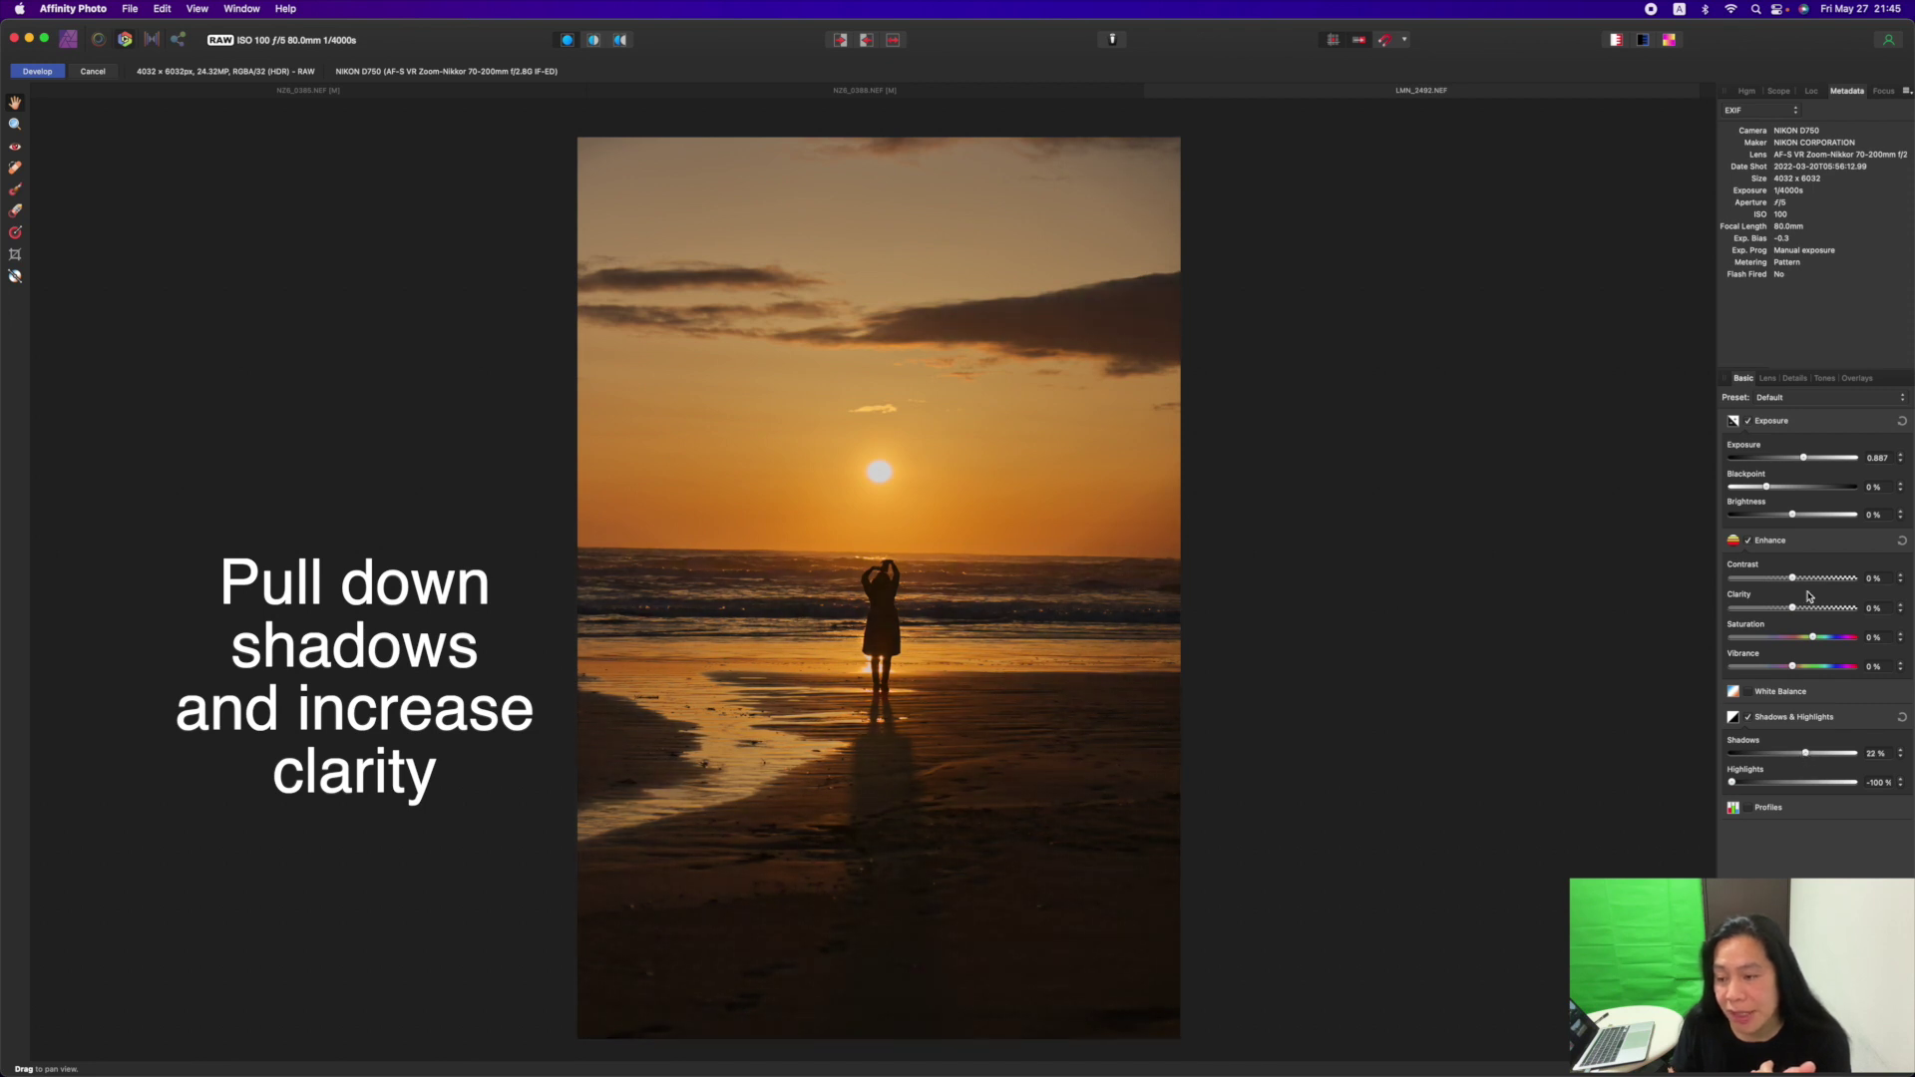
pyautogui.moveTo(1797, 609); pyautogui.dragTo(1836, 609)
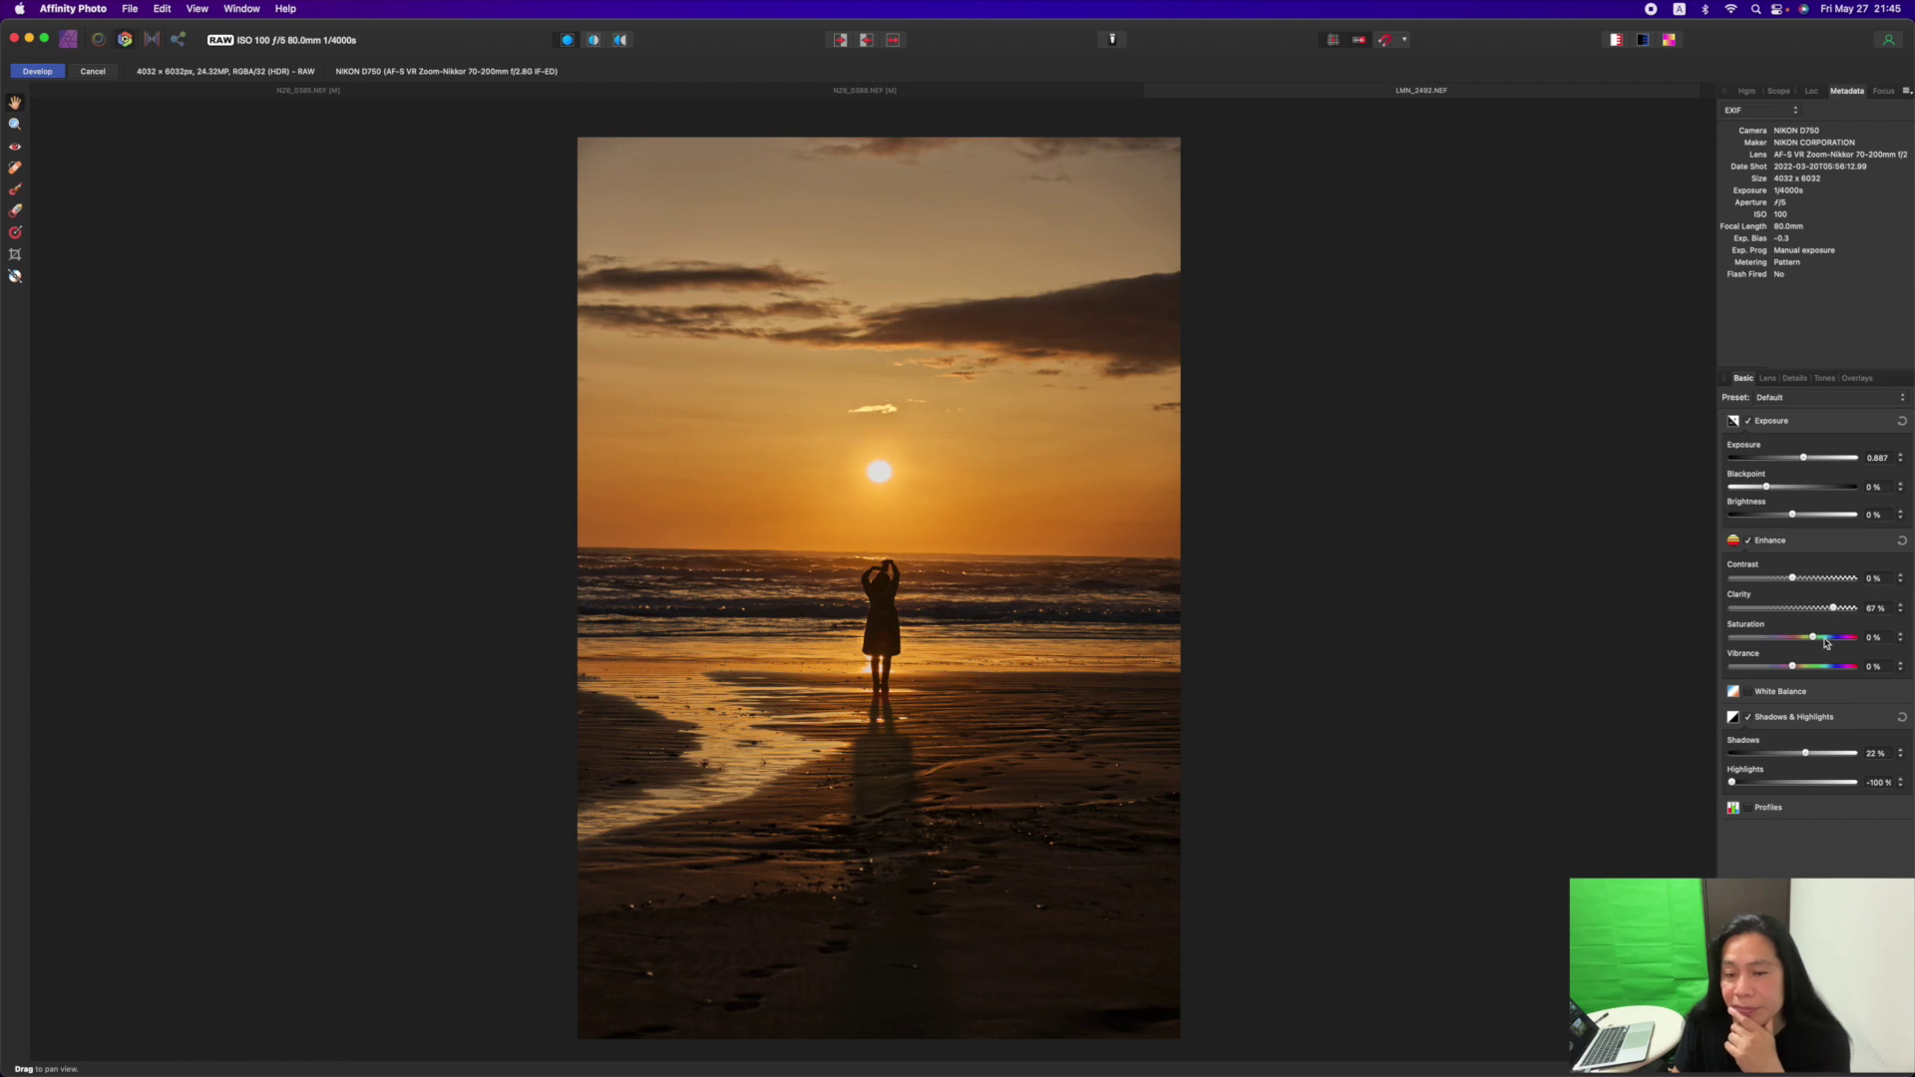
# Warm the white balance by sampling sky and clouds, nudge Temperature up, and drop Shadows to -11%
pyautogui.click(15, 277)
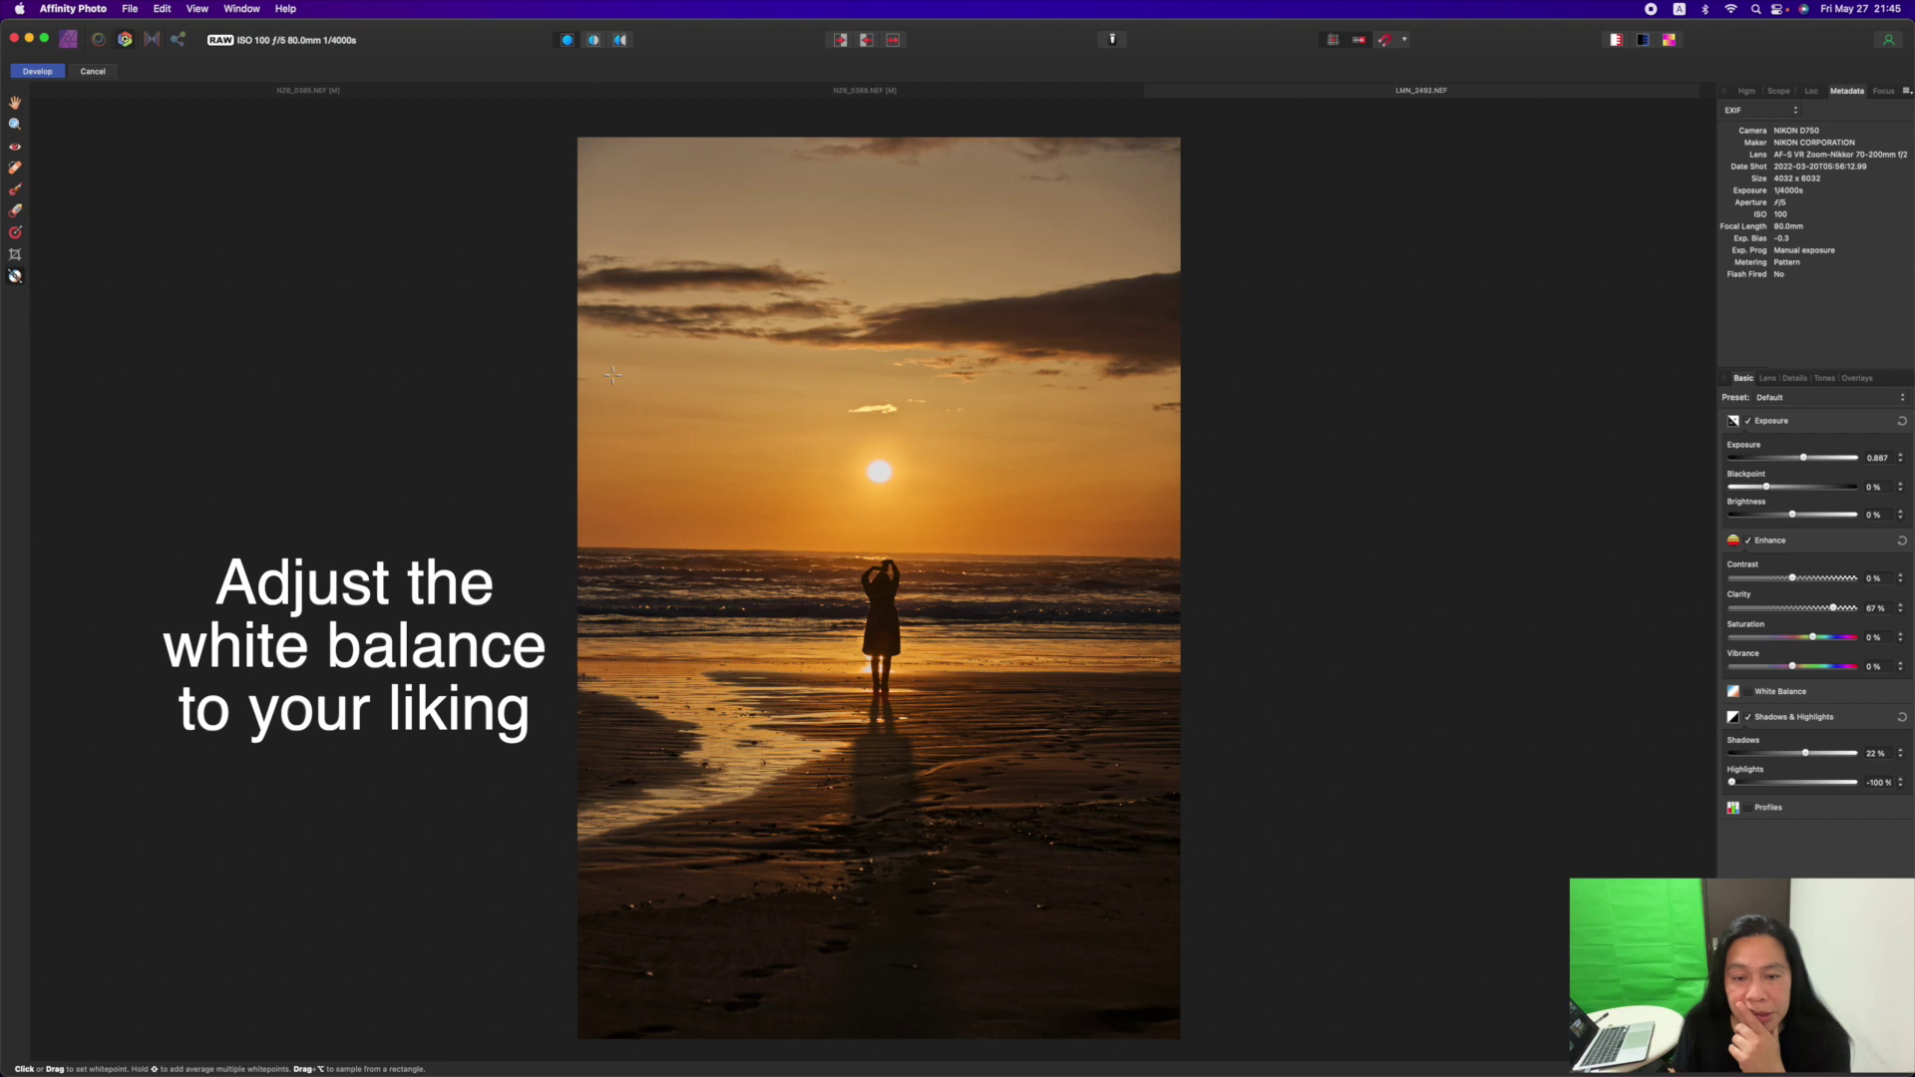
pyautogui.click(668, 398)
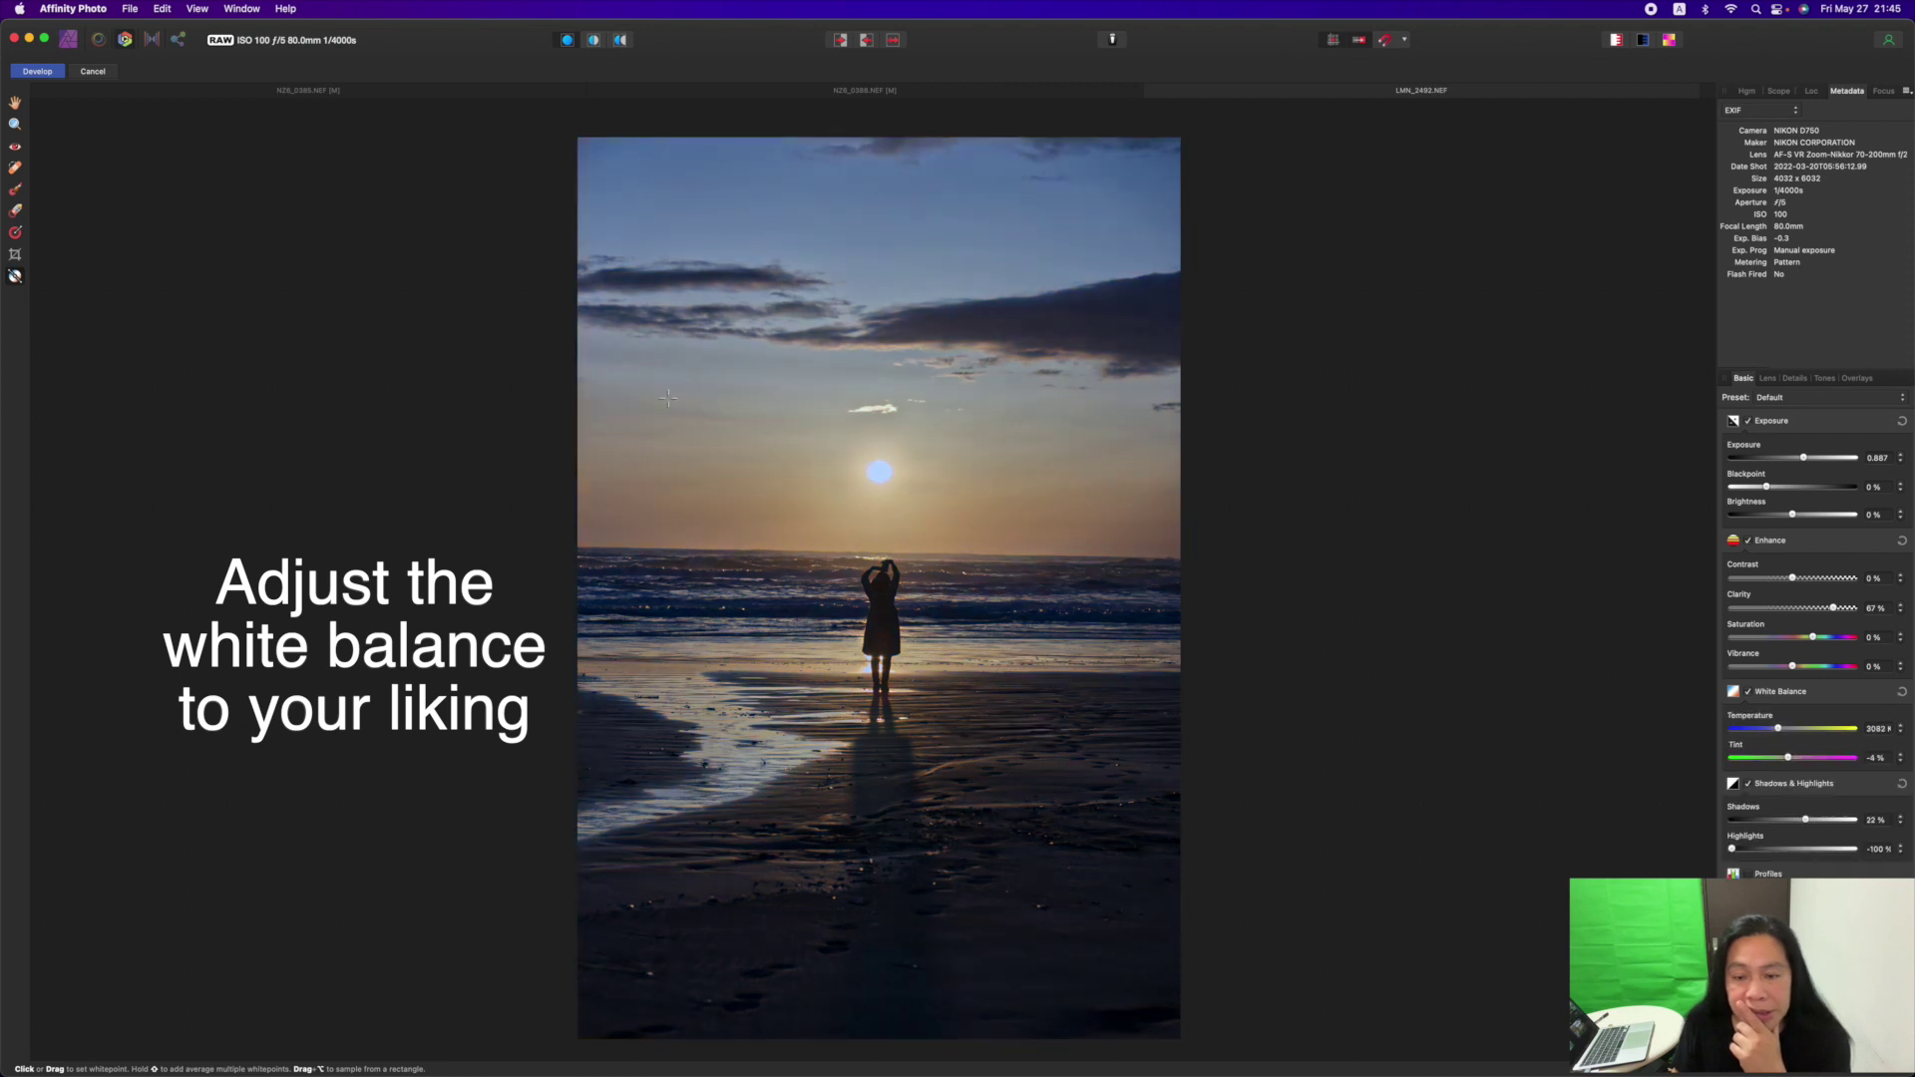
pyautogui.click(665, 398)
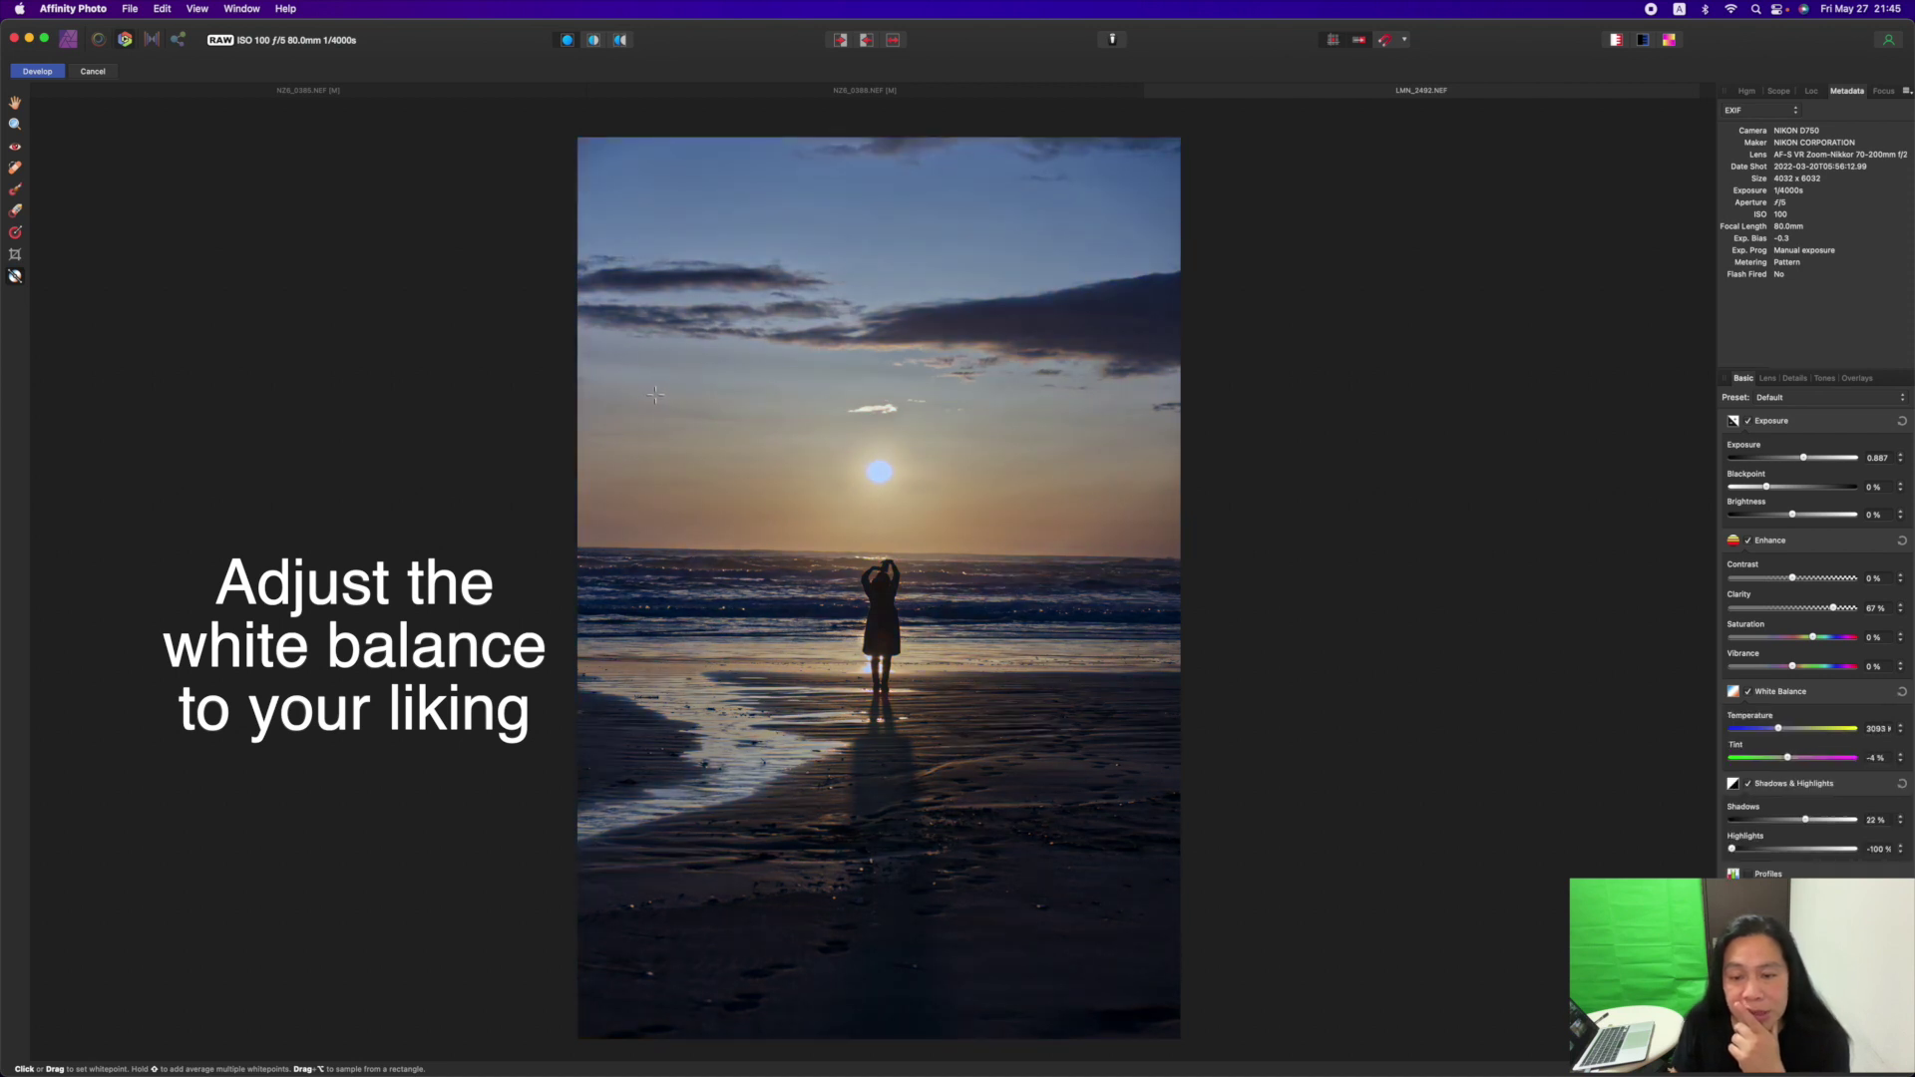
pyautogui.click(654, 395)
pyautogui.click(624, 371)
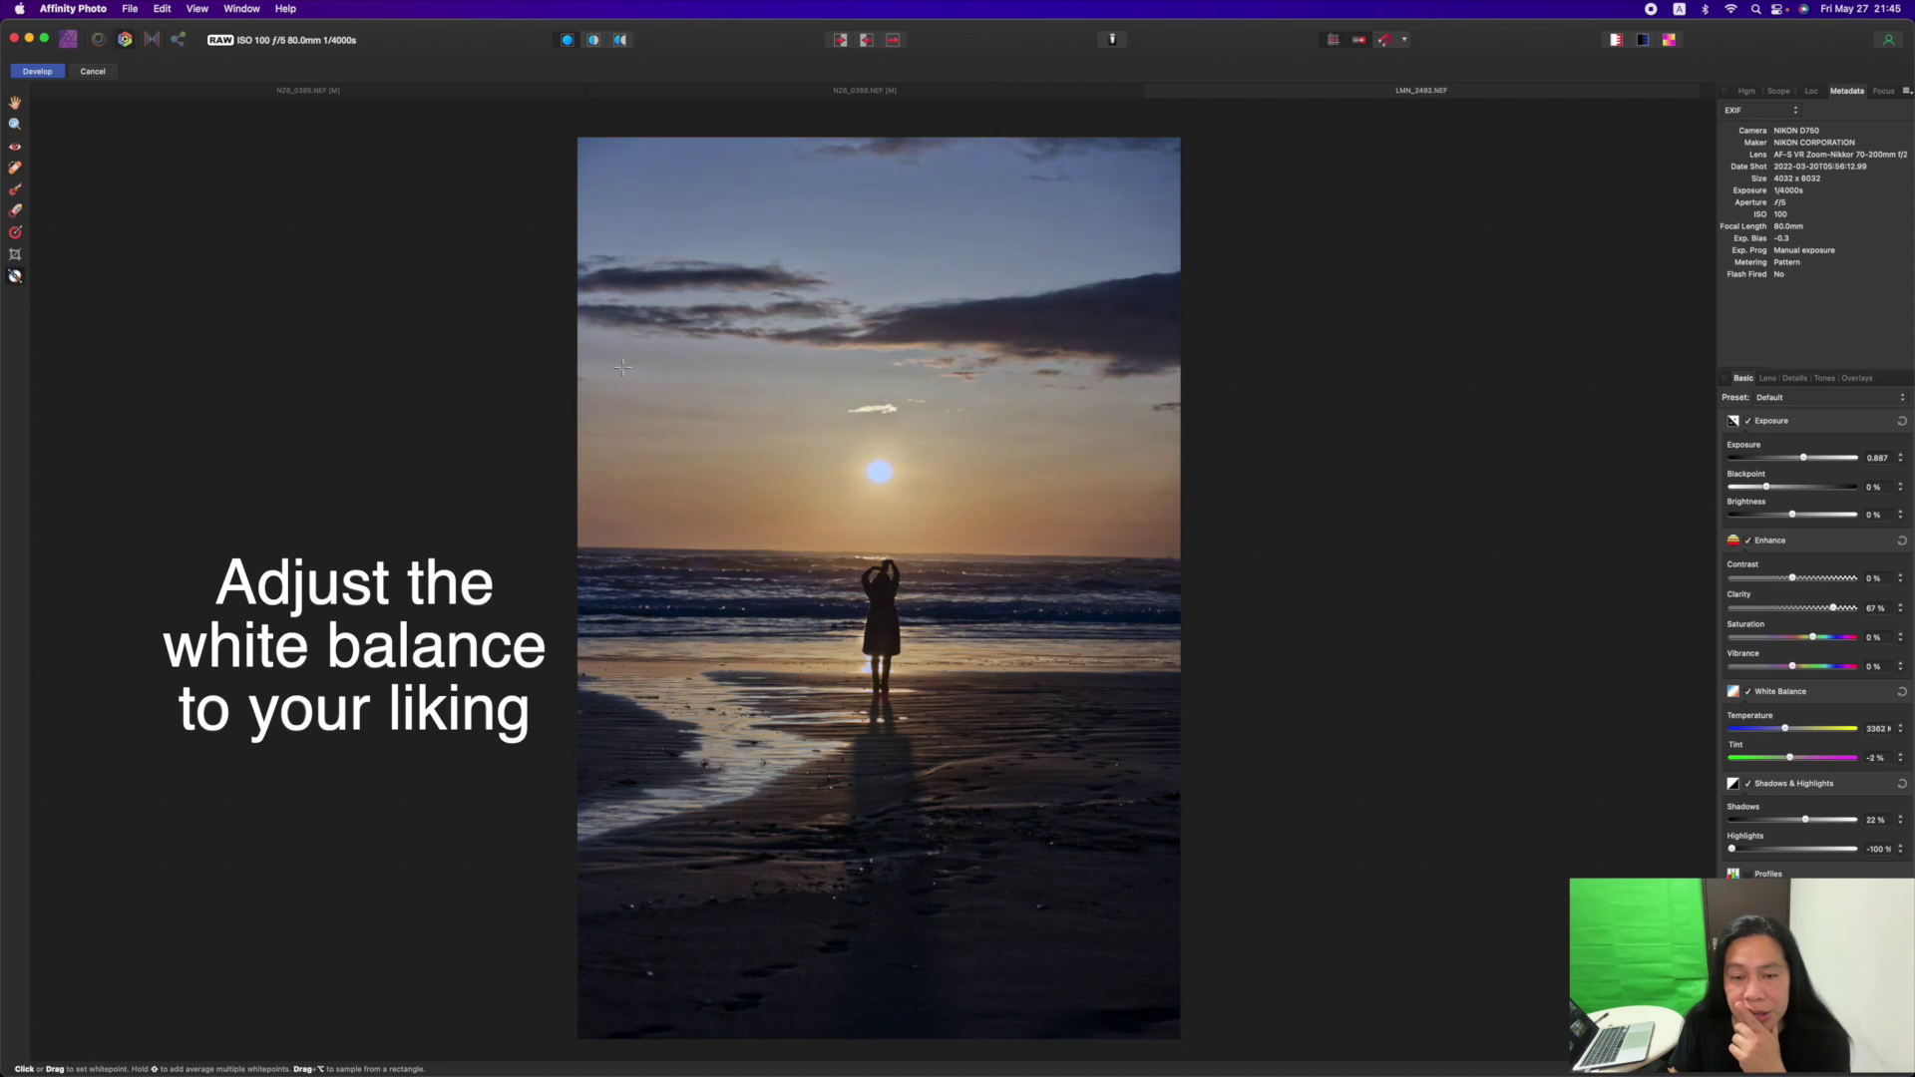
pyautogui.click(614, 357)
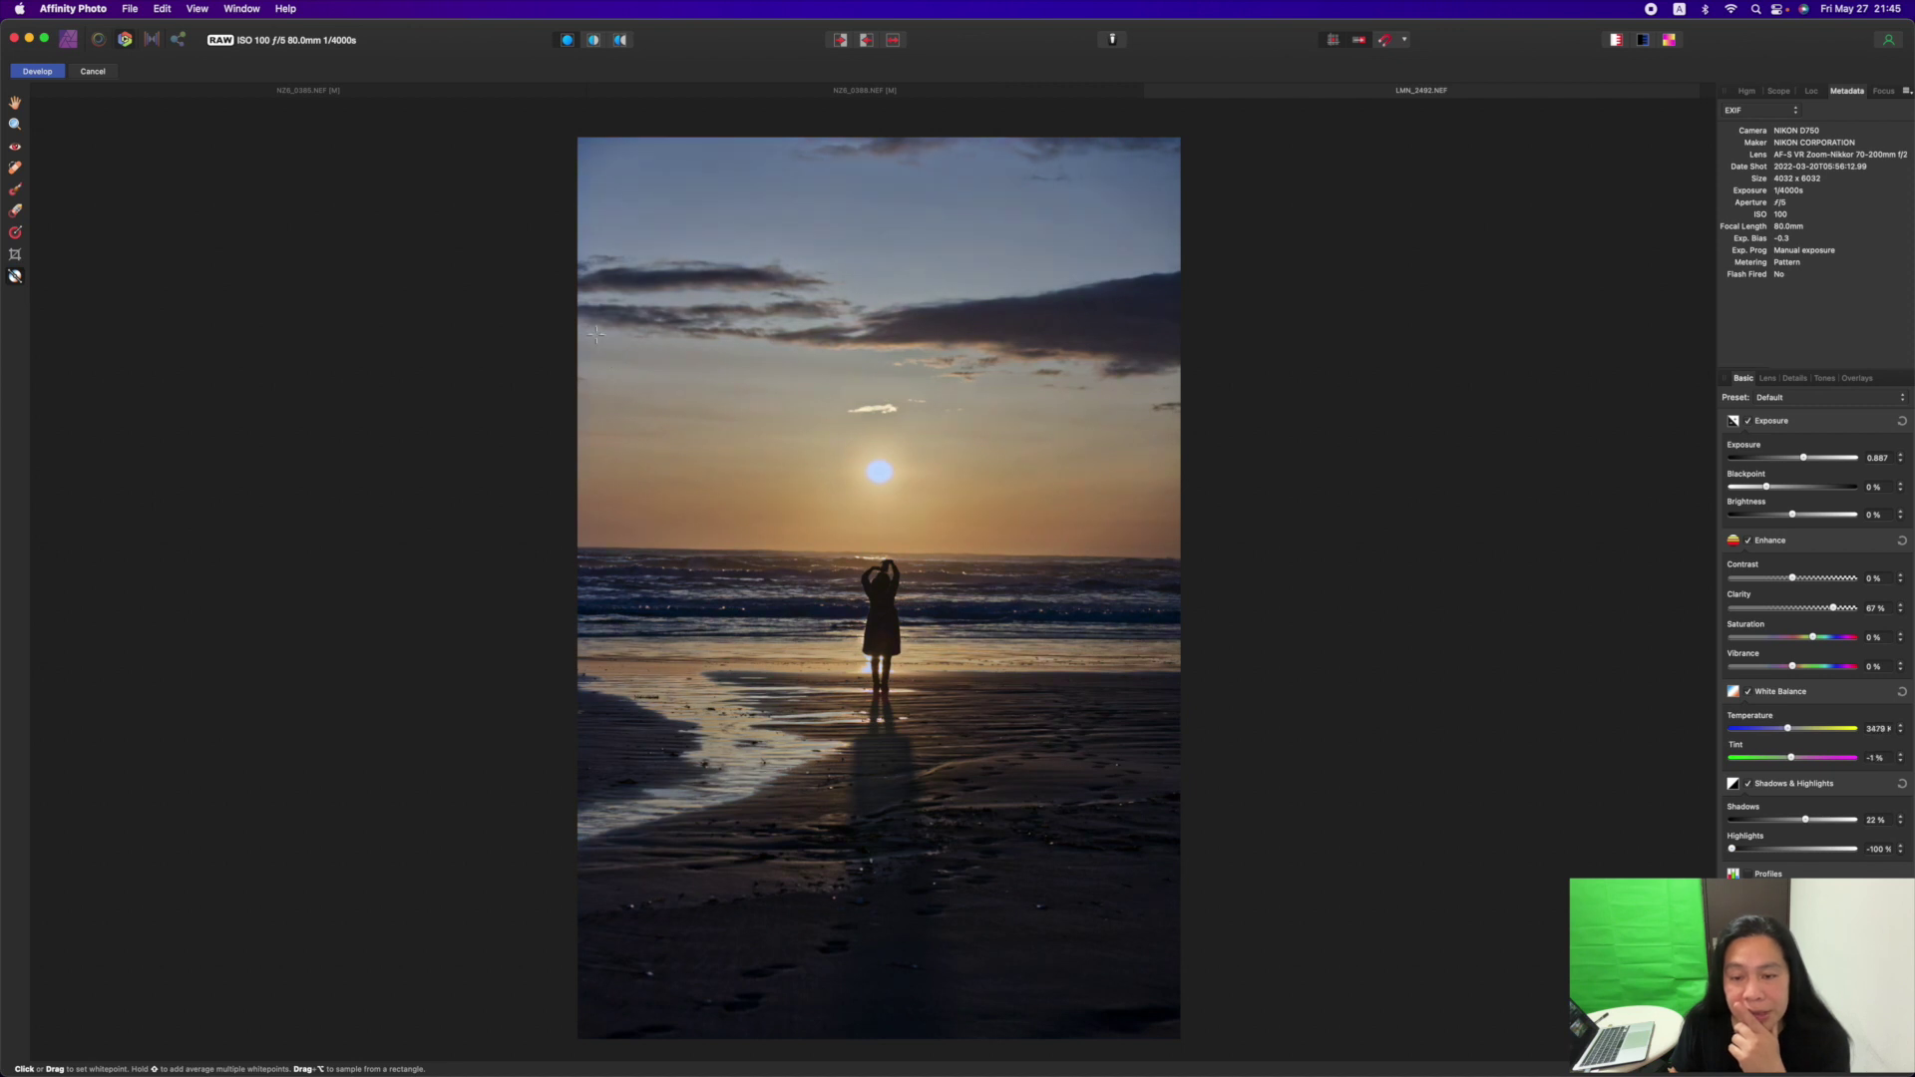
pyautogui.click(693, 279)
pyautogui.click(639, 276)
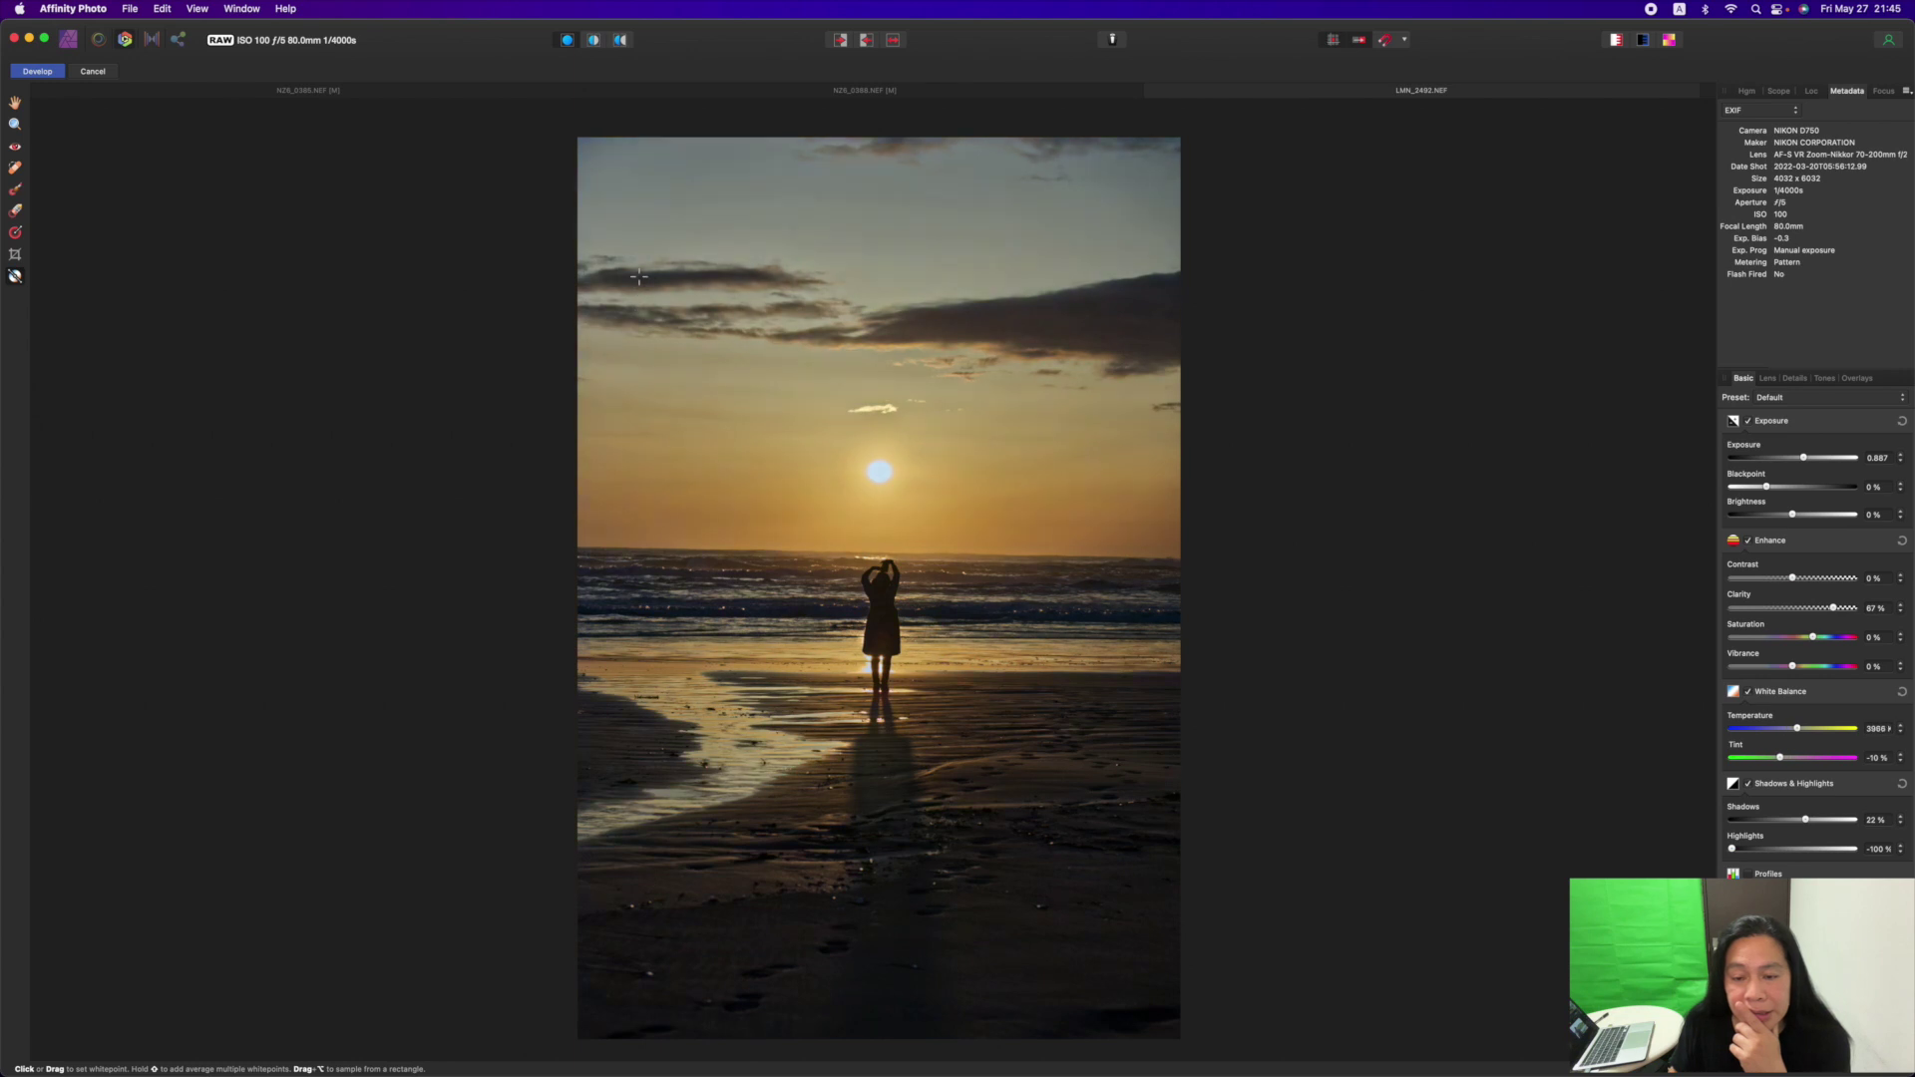
pyautogui.click(705, 232)
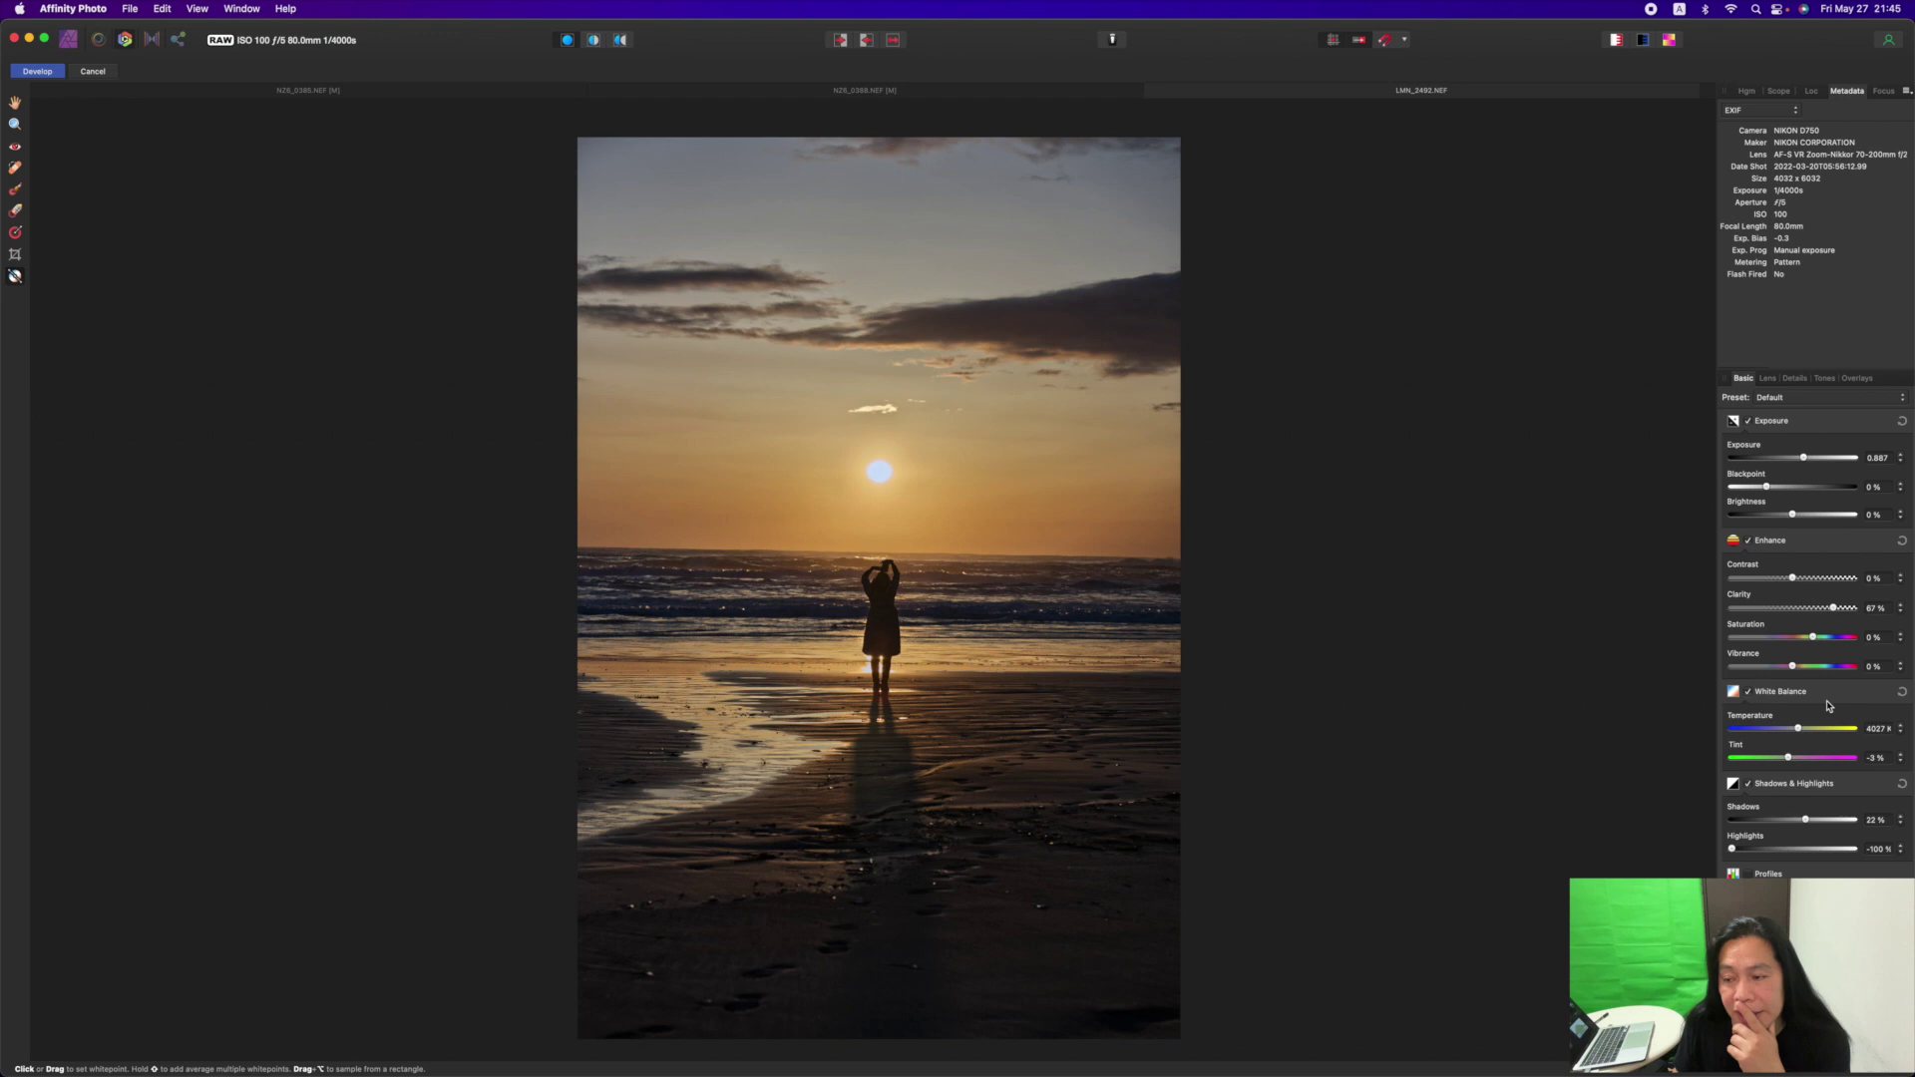
pyautogui.moveTo(1797, 730); pyautogui.dragTo(1817, 669)
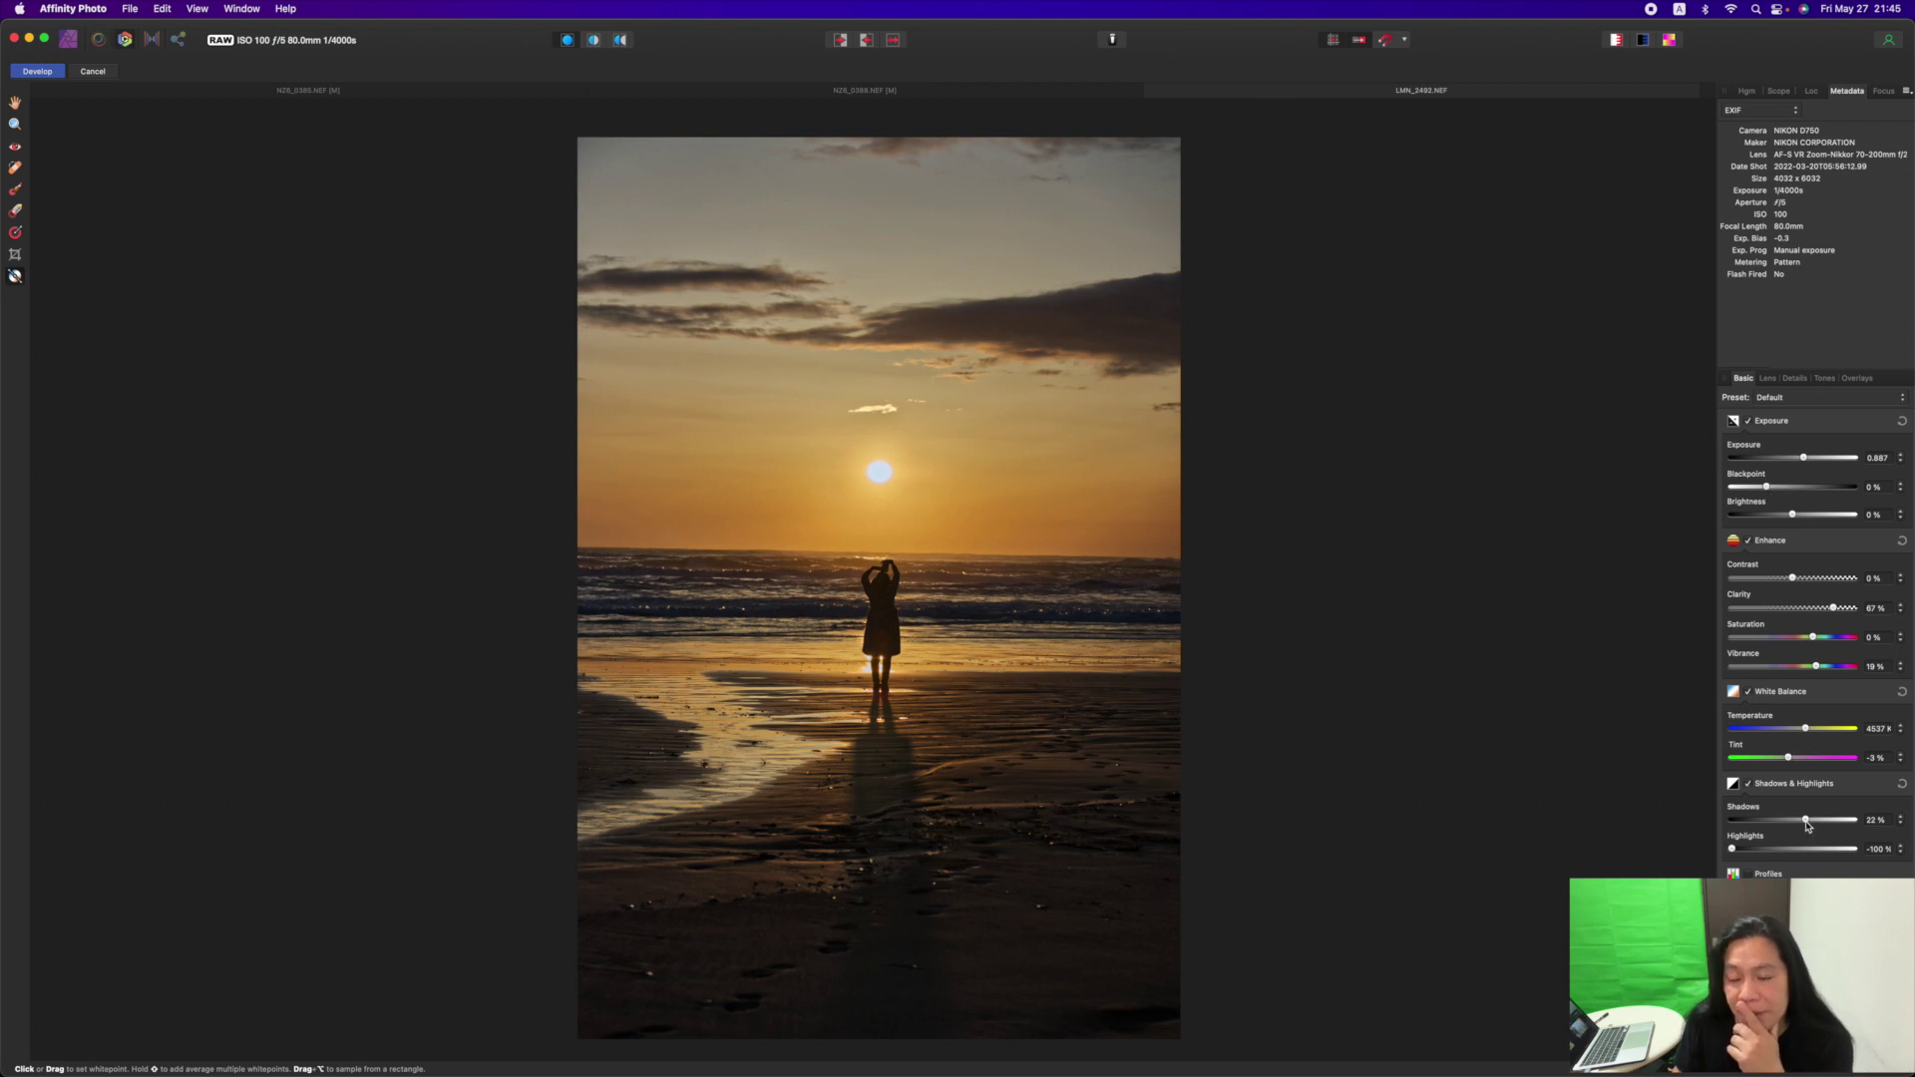
pyautogui.moveTo(1808, 826); pyautogui.dragTo(1787, 827)
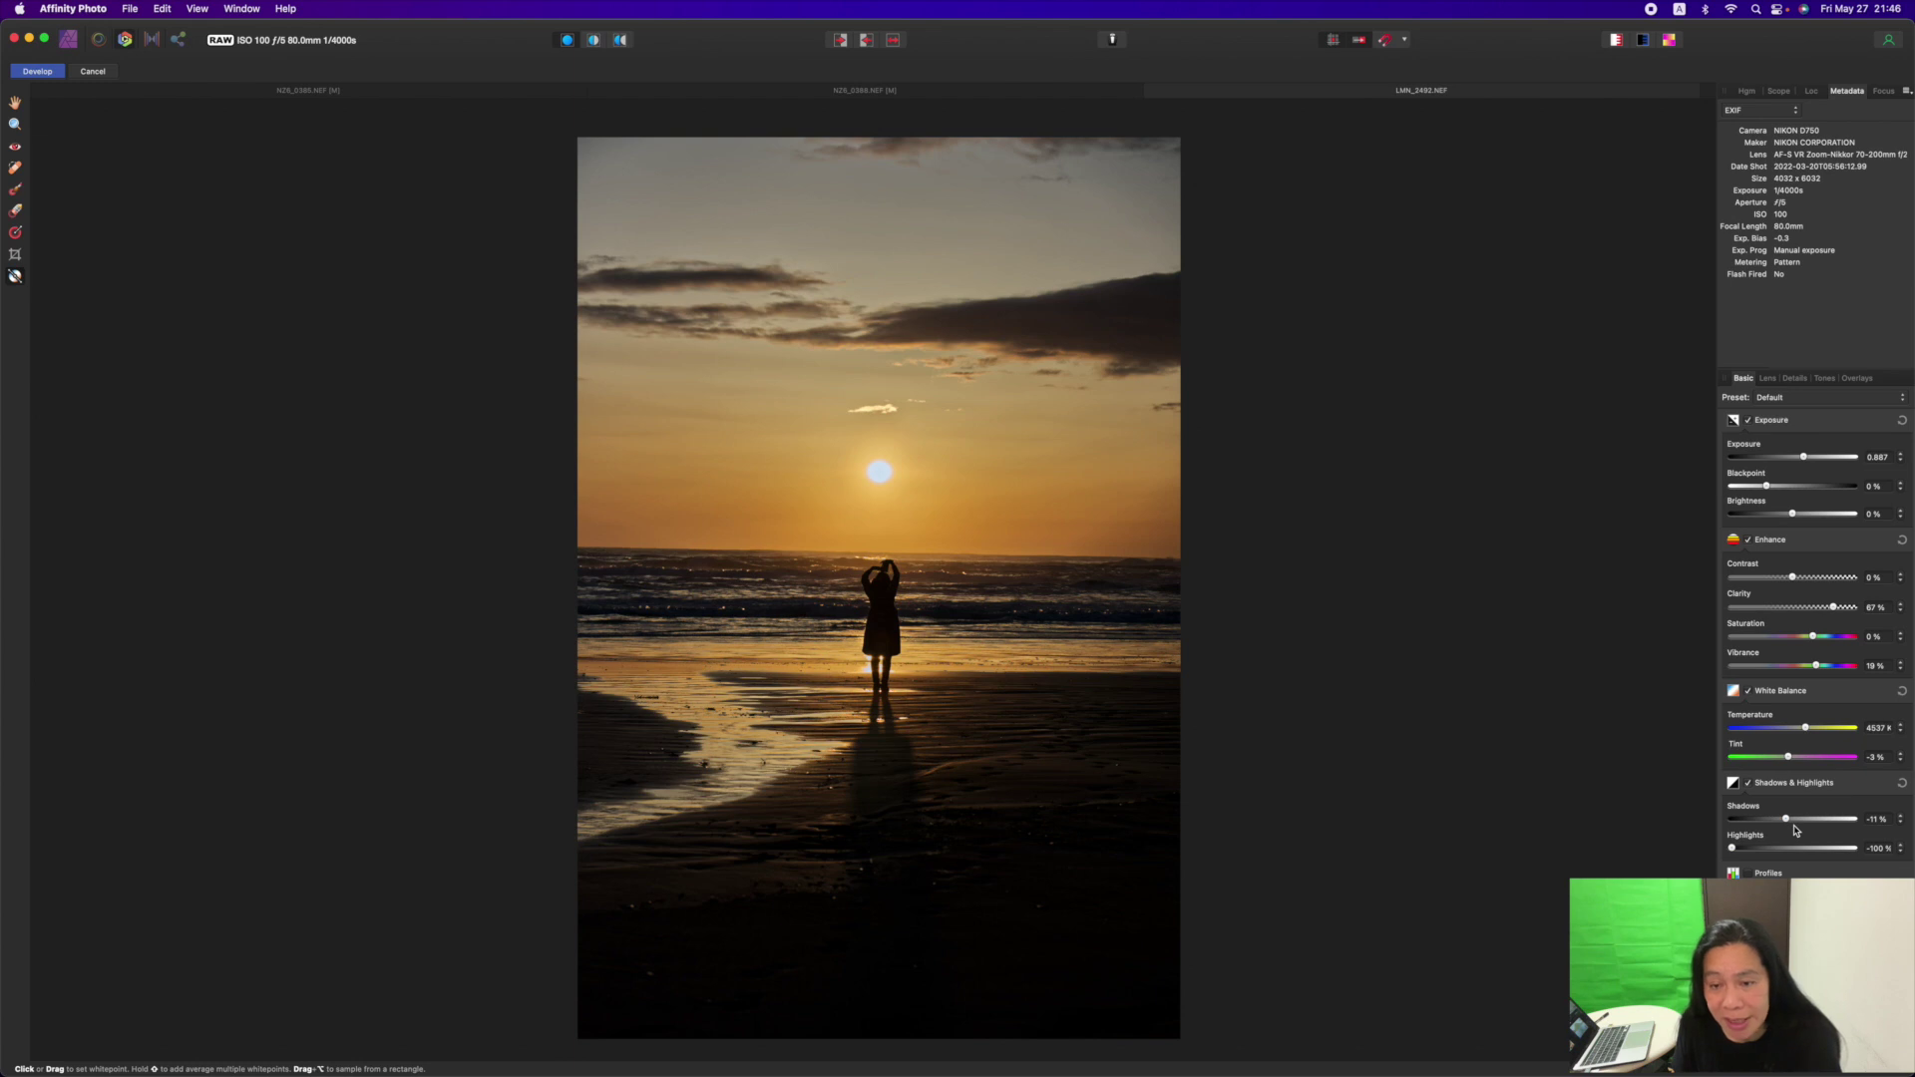
# Develop the RAW into a Background pixel layer and bring up the Filters menu
pyautogui.click(44, 76)
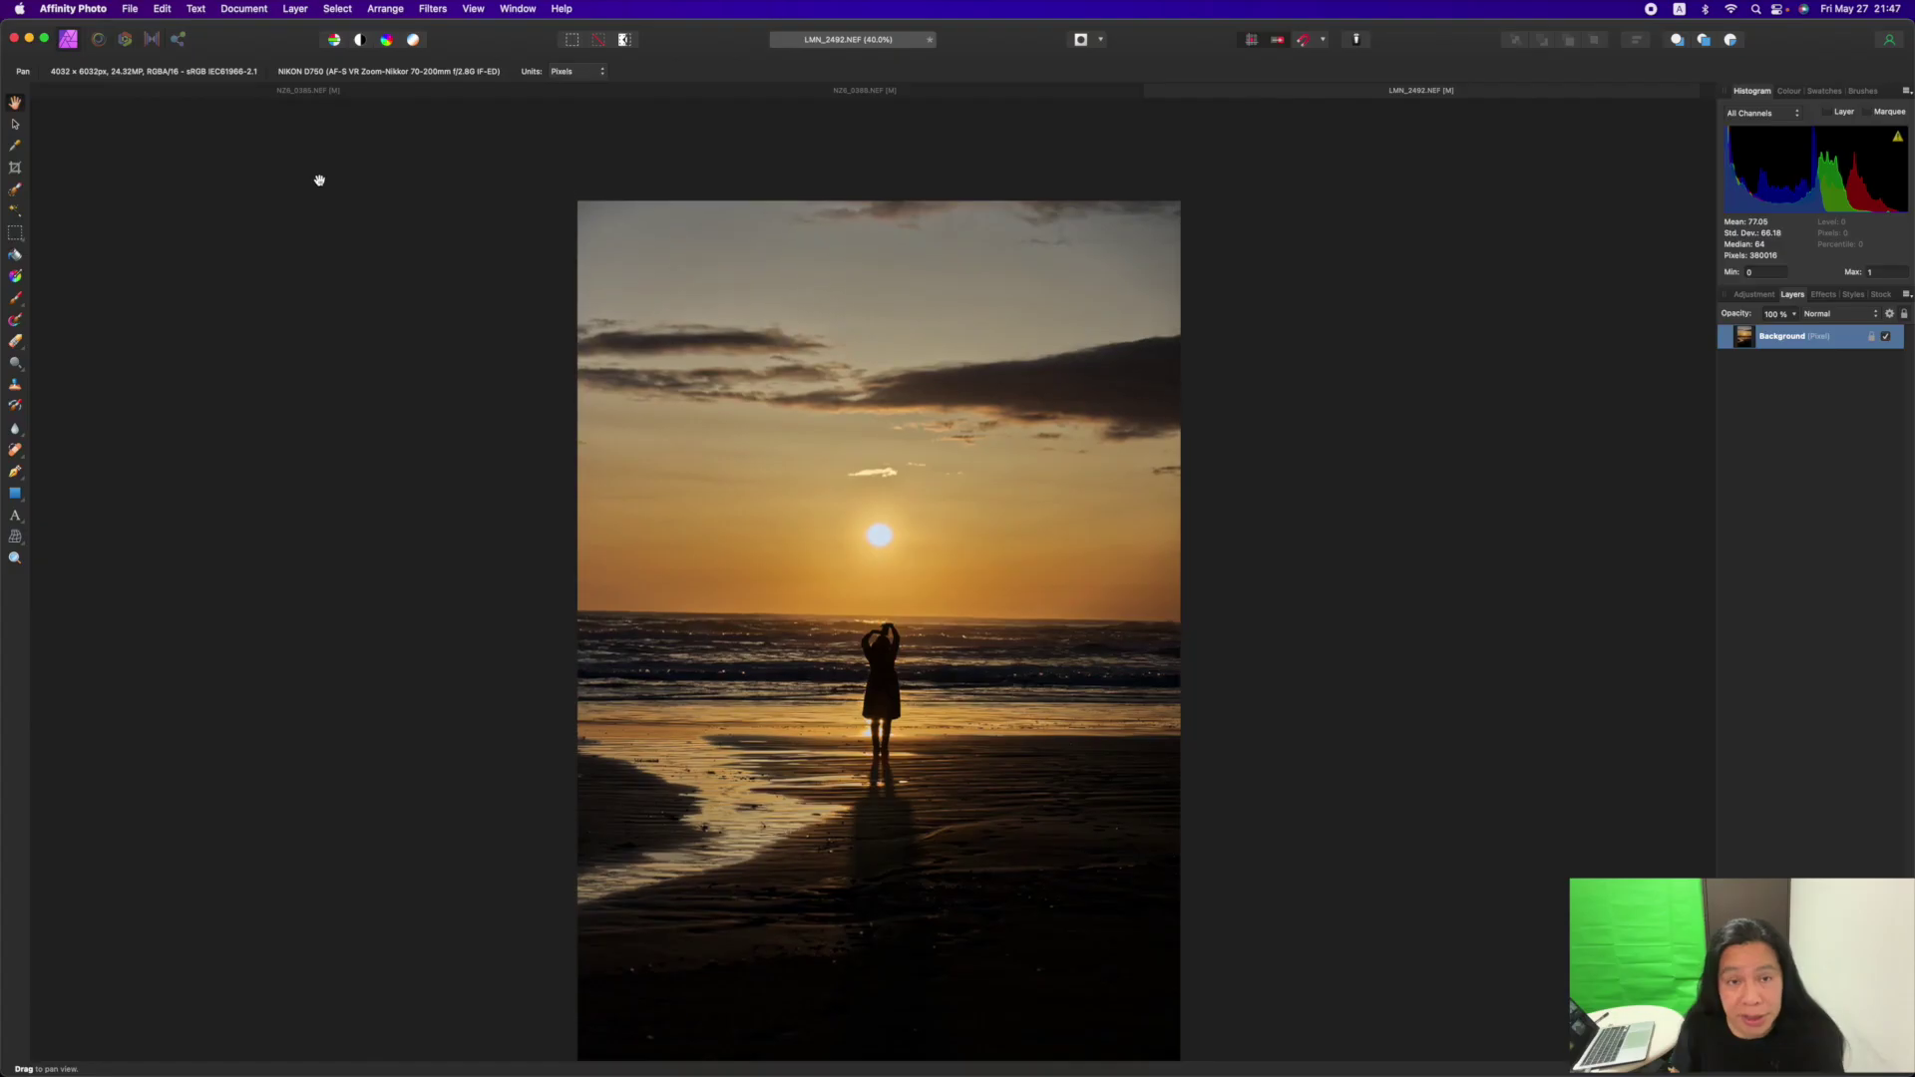
pyautogui.click(432, 10)
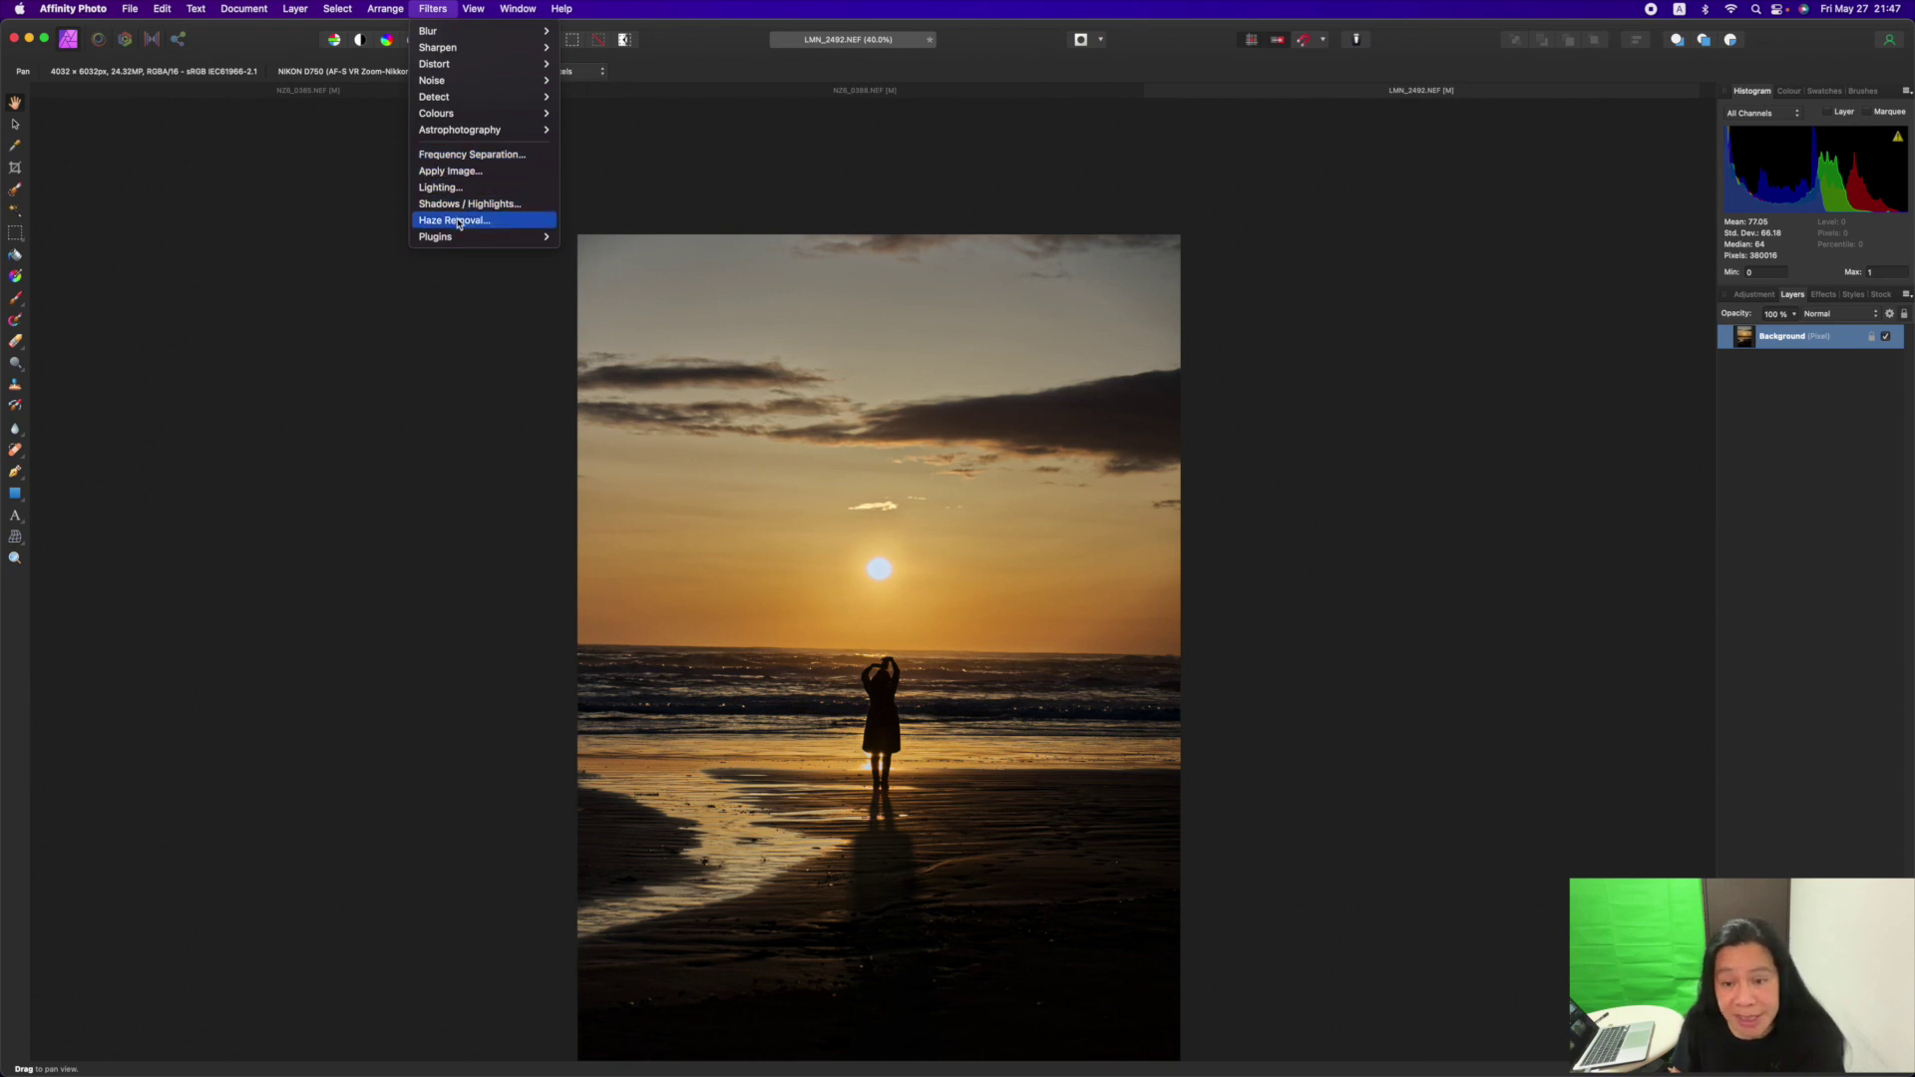
pyautogui.click(304, 213)
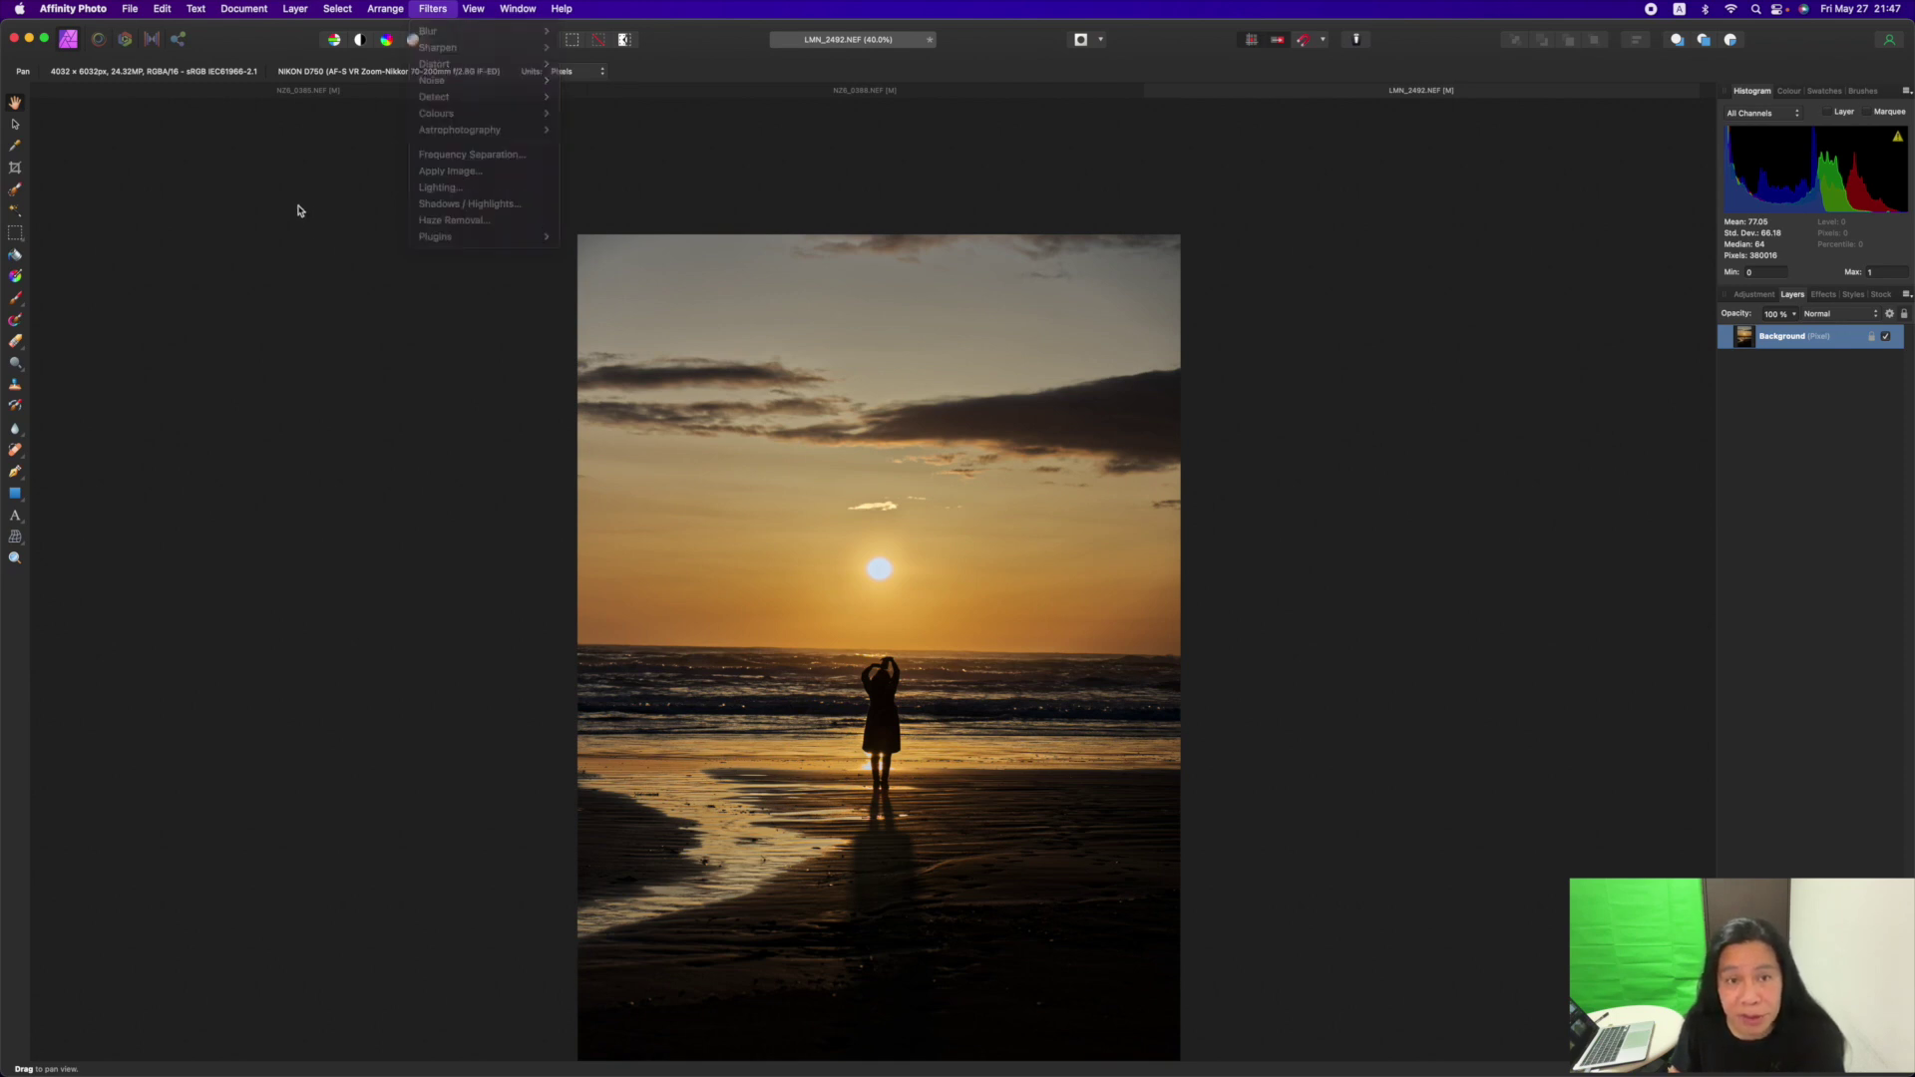
pyautogui.click(430, 10)
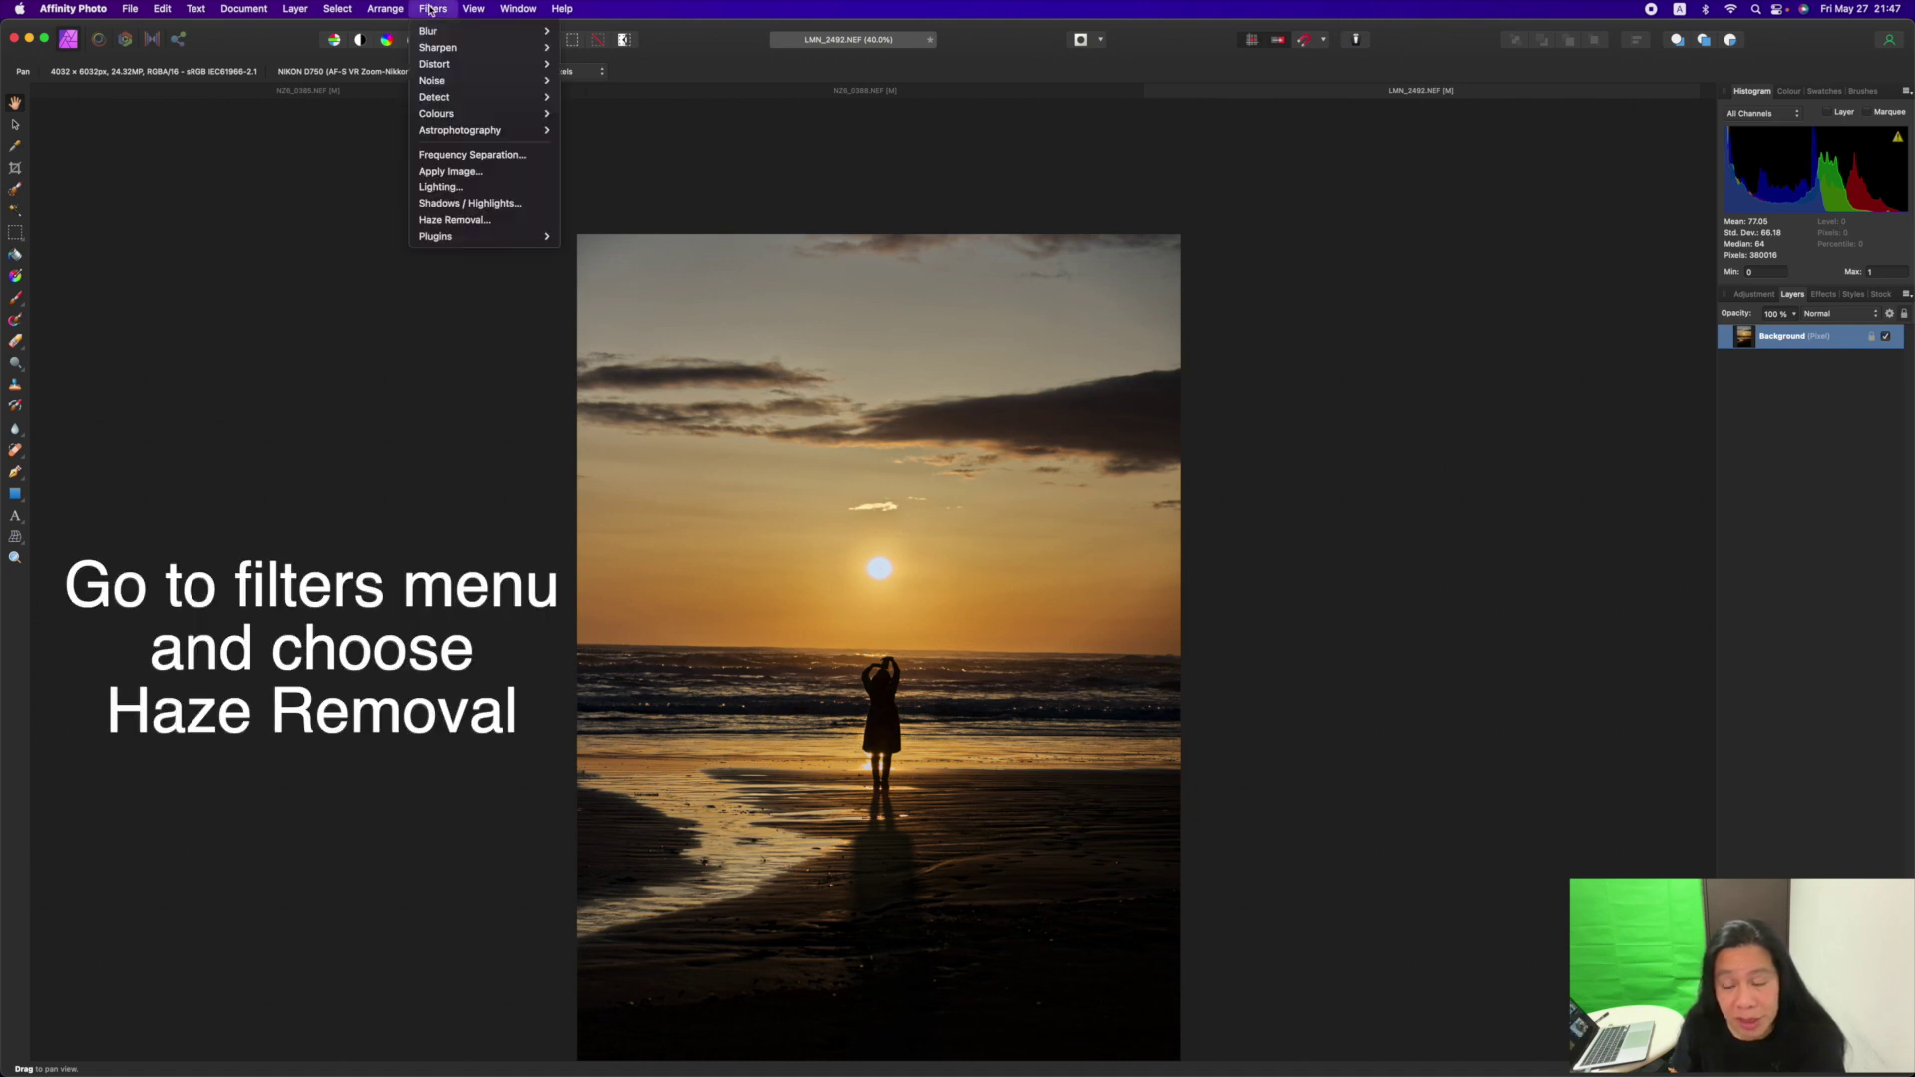
# Start the Haze Removal filter and show a split before/after view
pyautogui.click(449, 222)
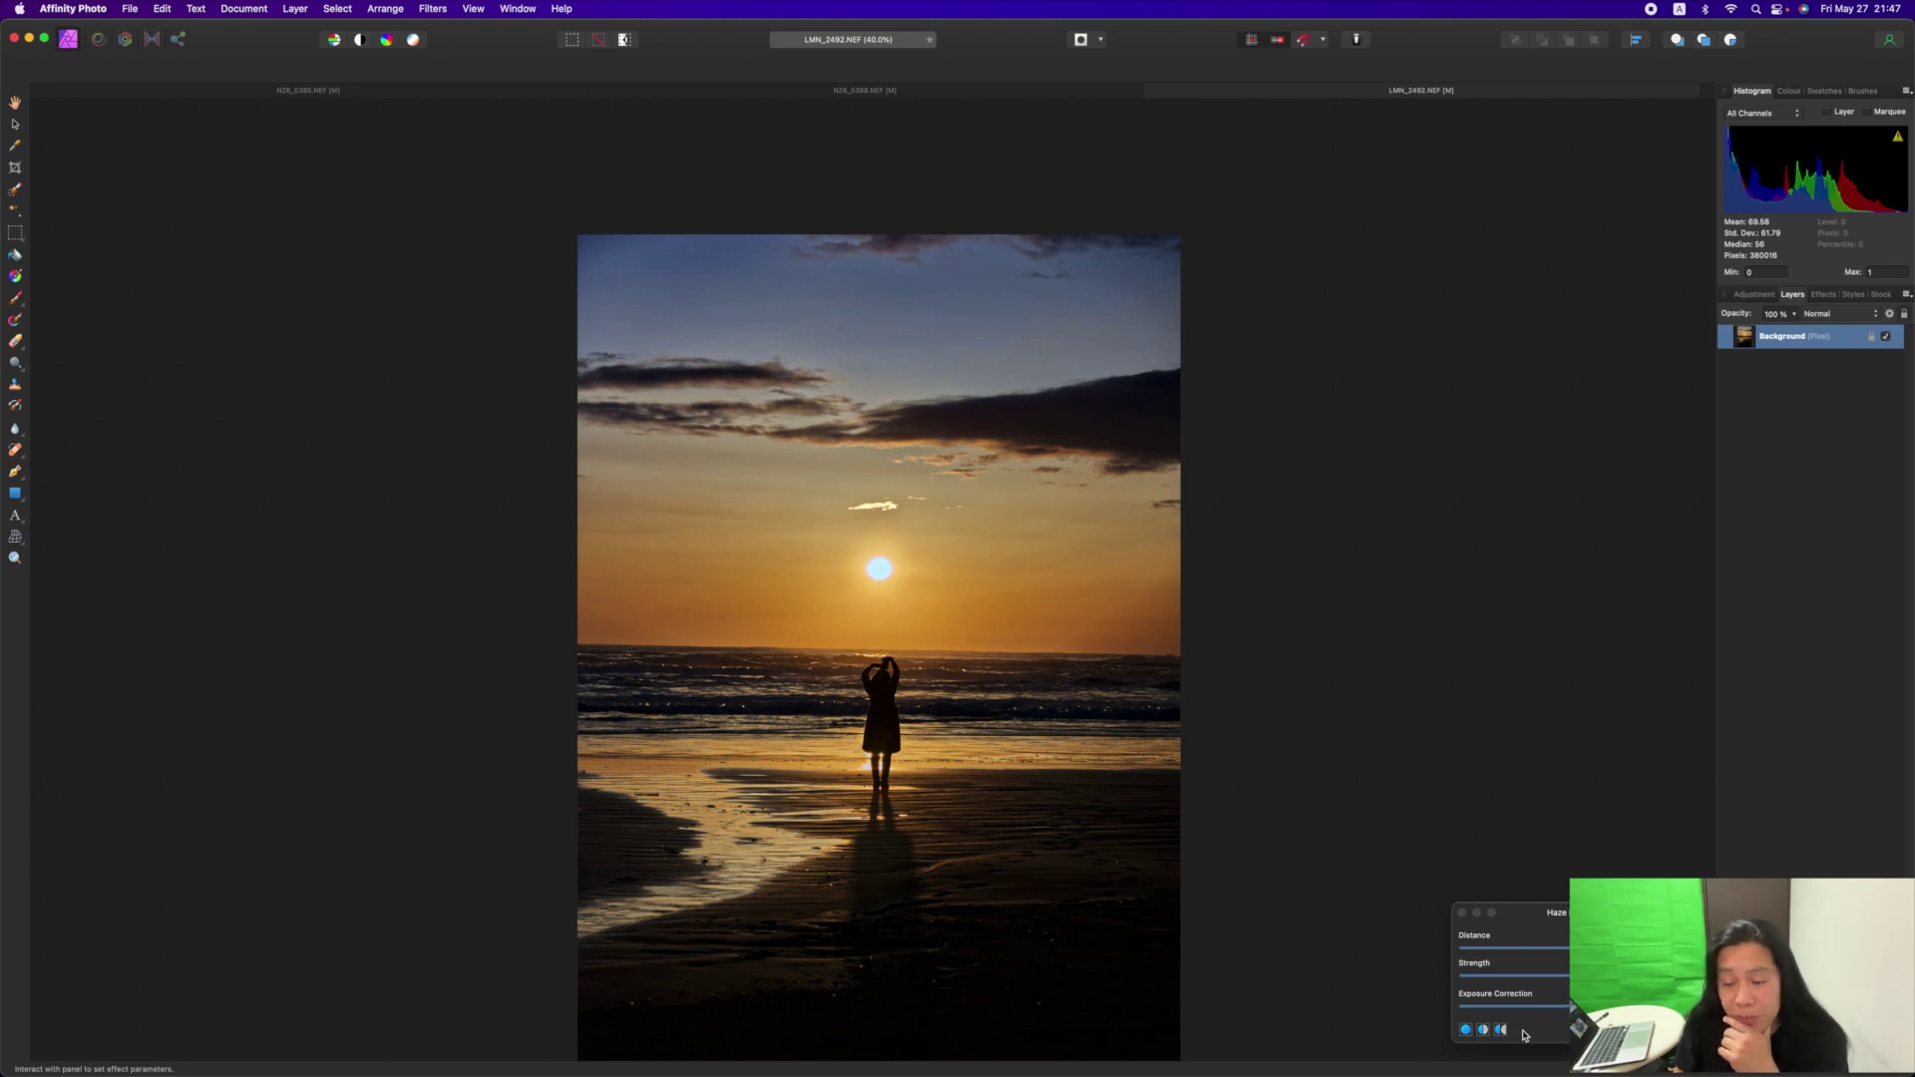
pyautogui.moveTo(1506, 913); pyautogui.dragTo(1283, 811)
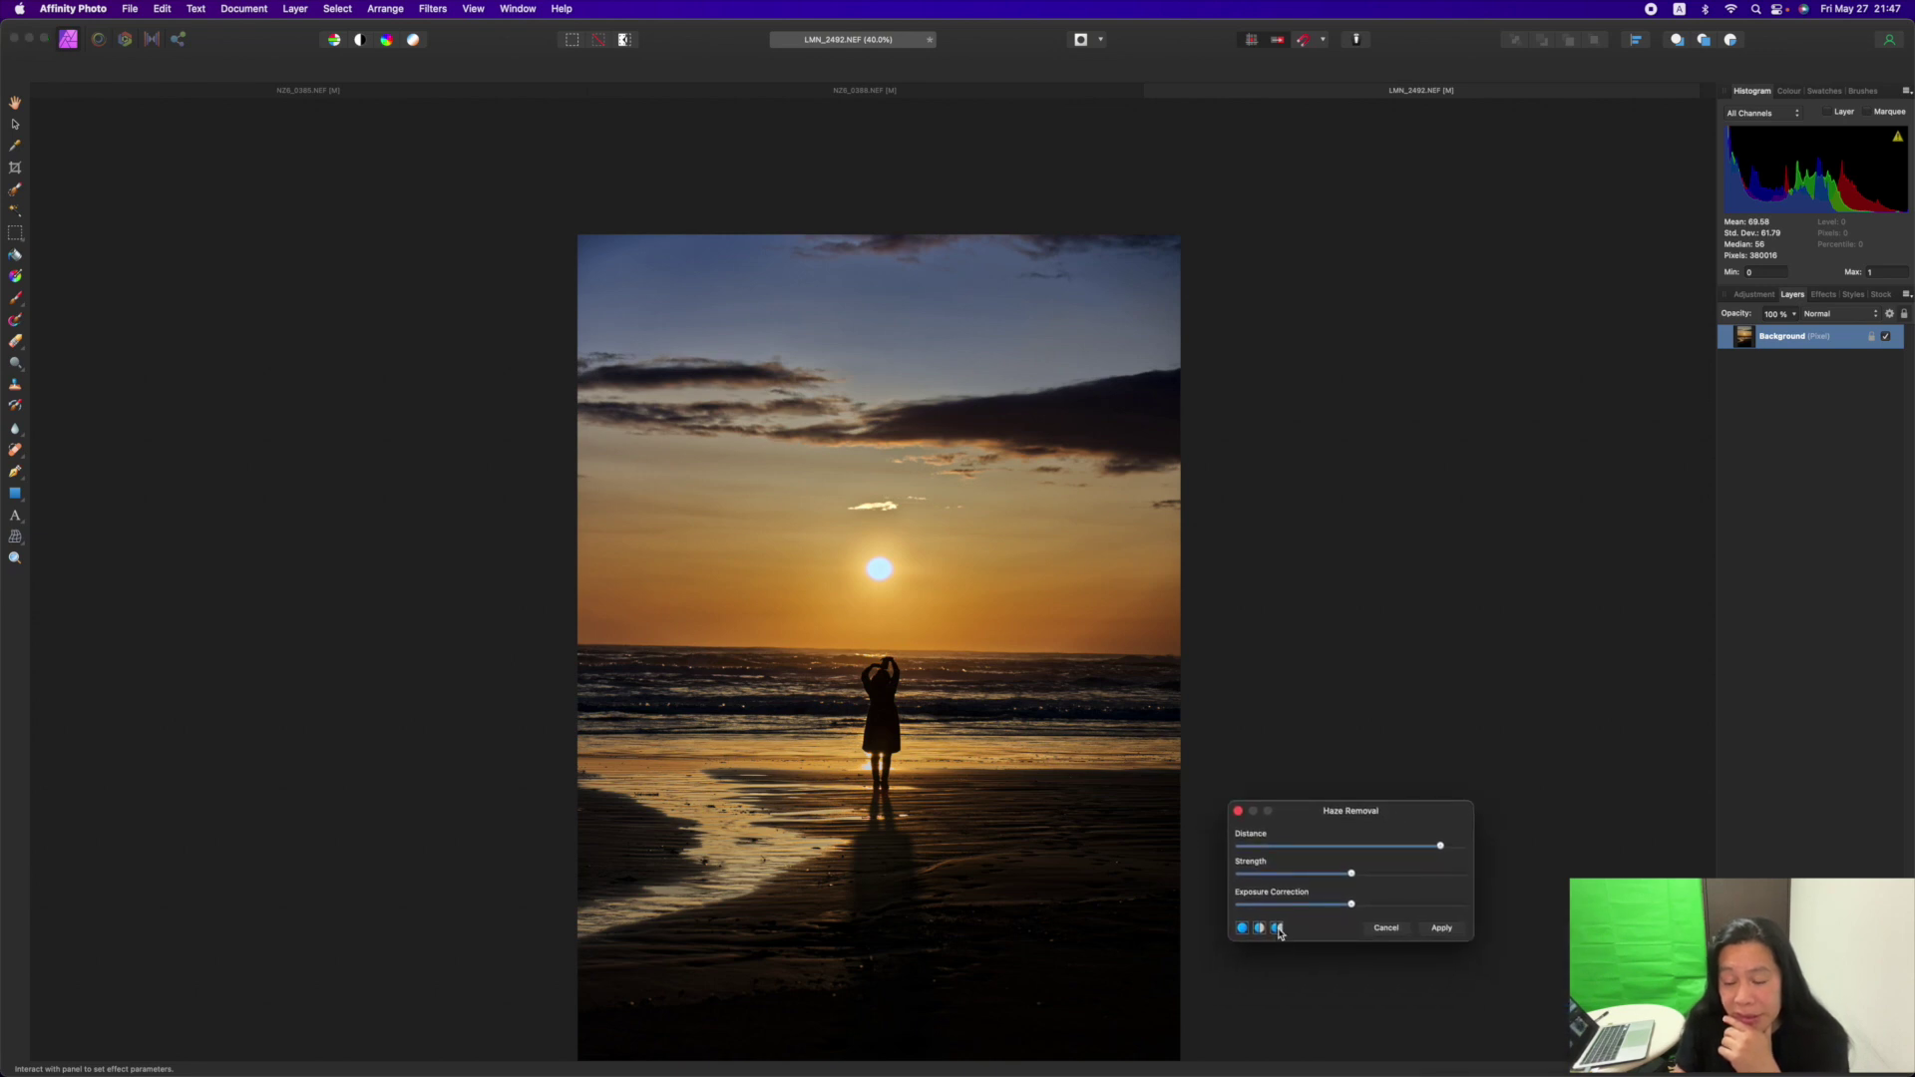
pyautogui.click(1278, 928)
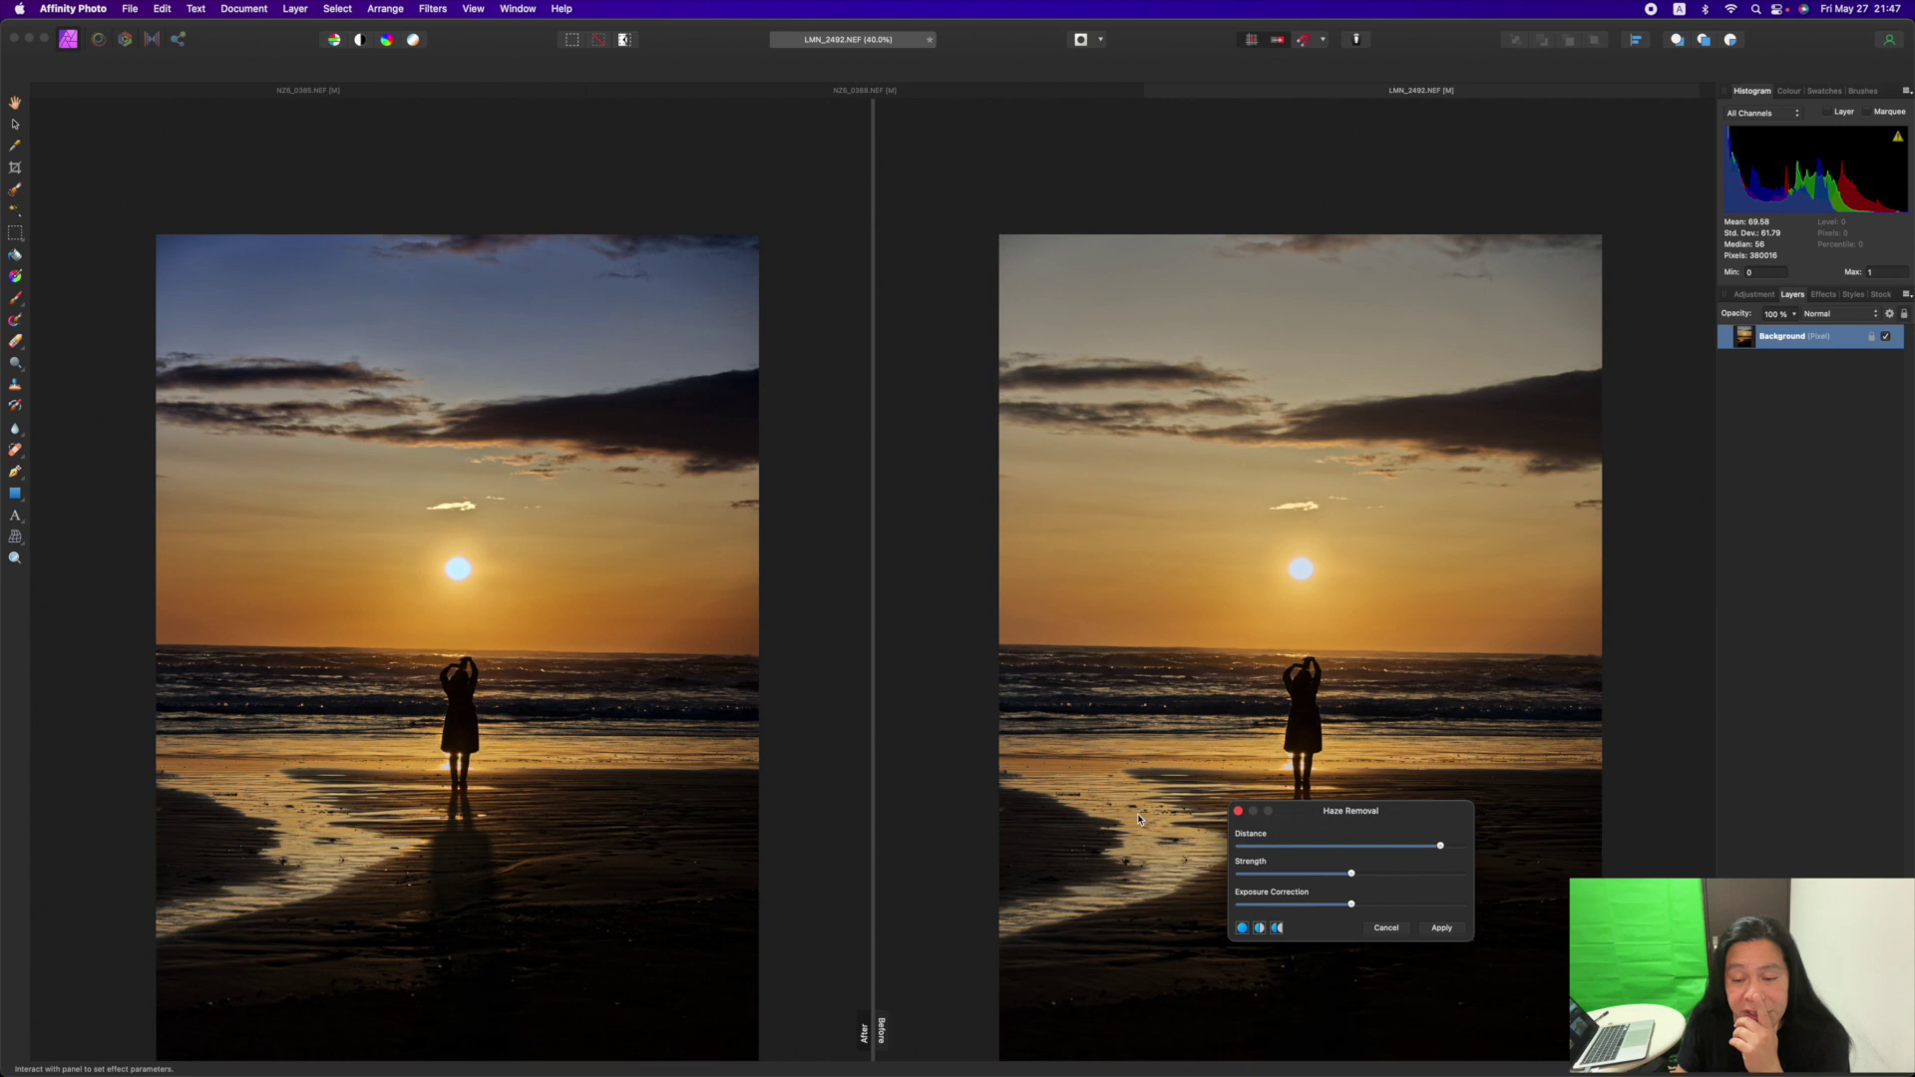
pyautogui.scroll(-3, 1129, 841)
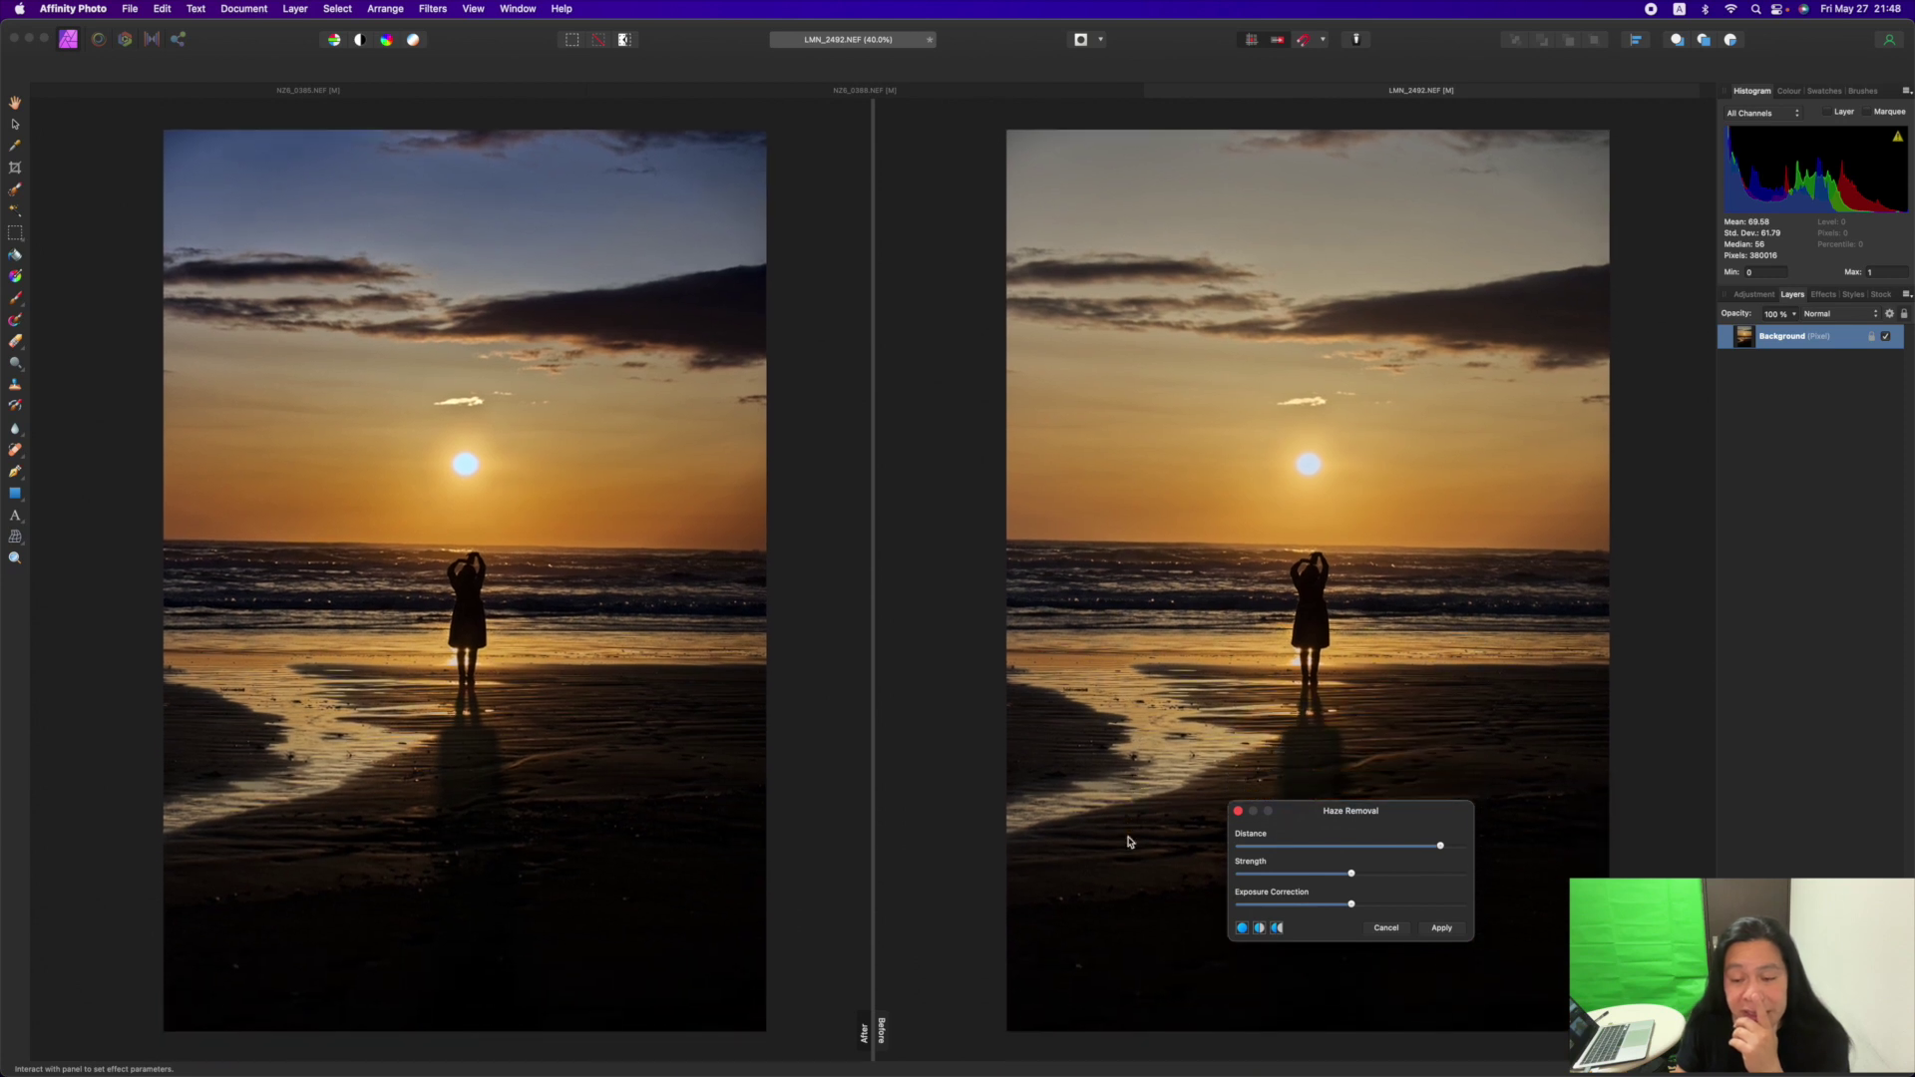
pyautogui.hscroll(1, 1129, 841)
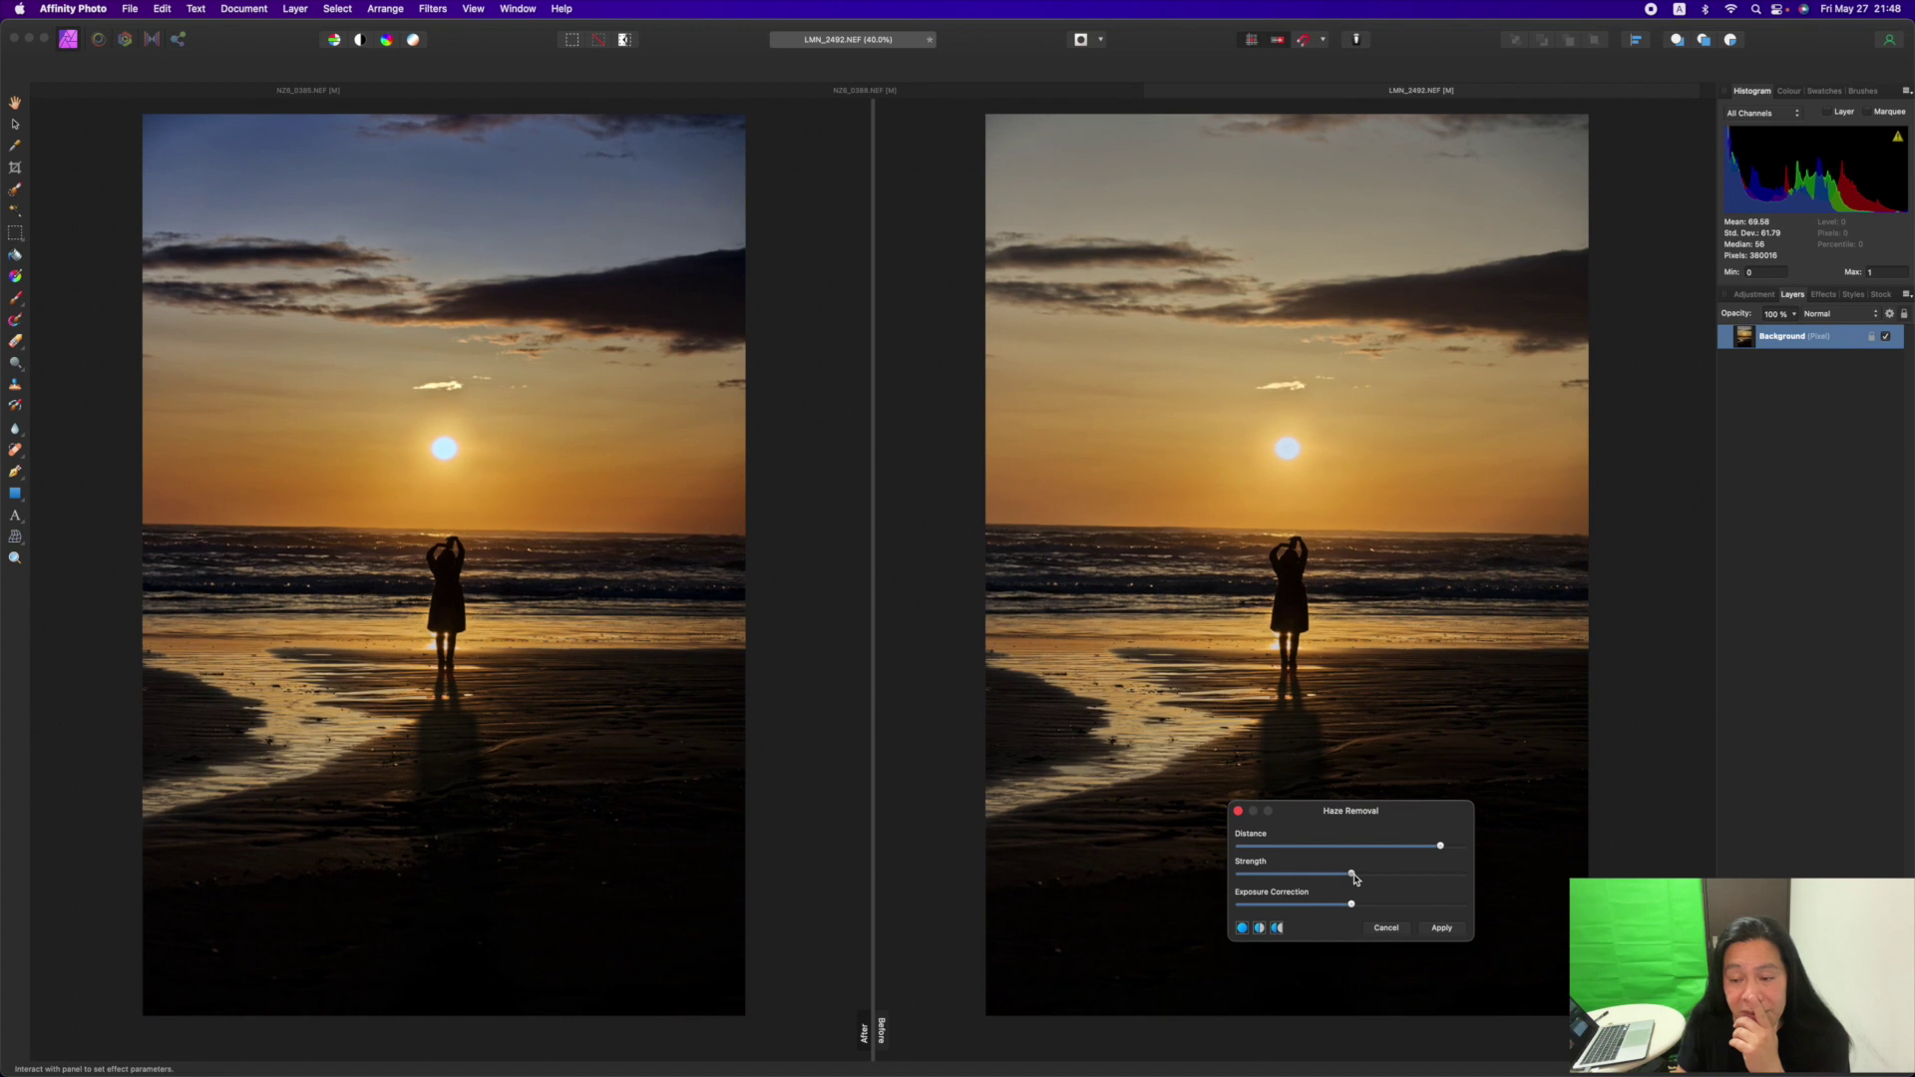
# Tune haze removal Strength, raise Exposure Correction slightly, and apply the filter
pyautogui.moveTo(1354, 878); pyautogui.dragTo(1422, 880)
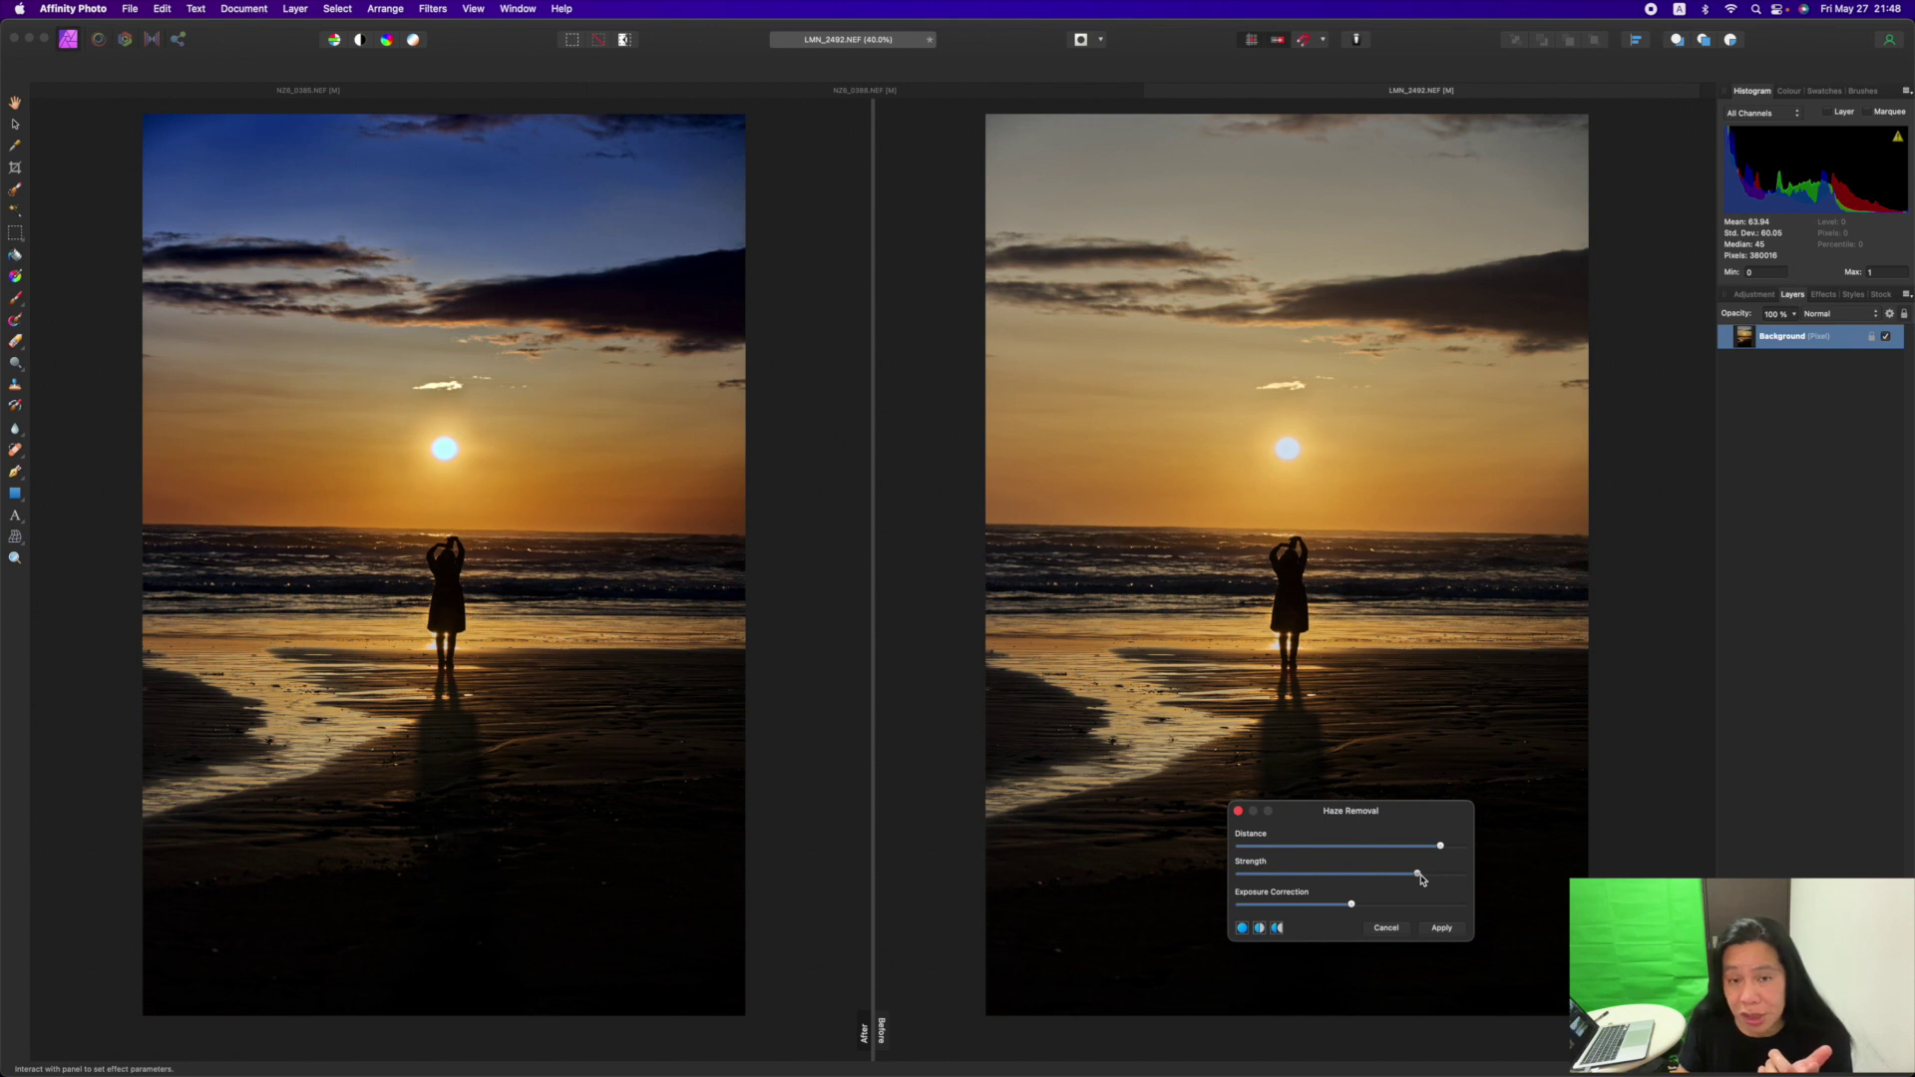
pyautogui.moveTo(1422, 879); pyautogui.dragTo(1353, 878)
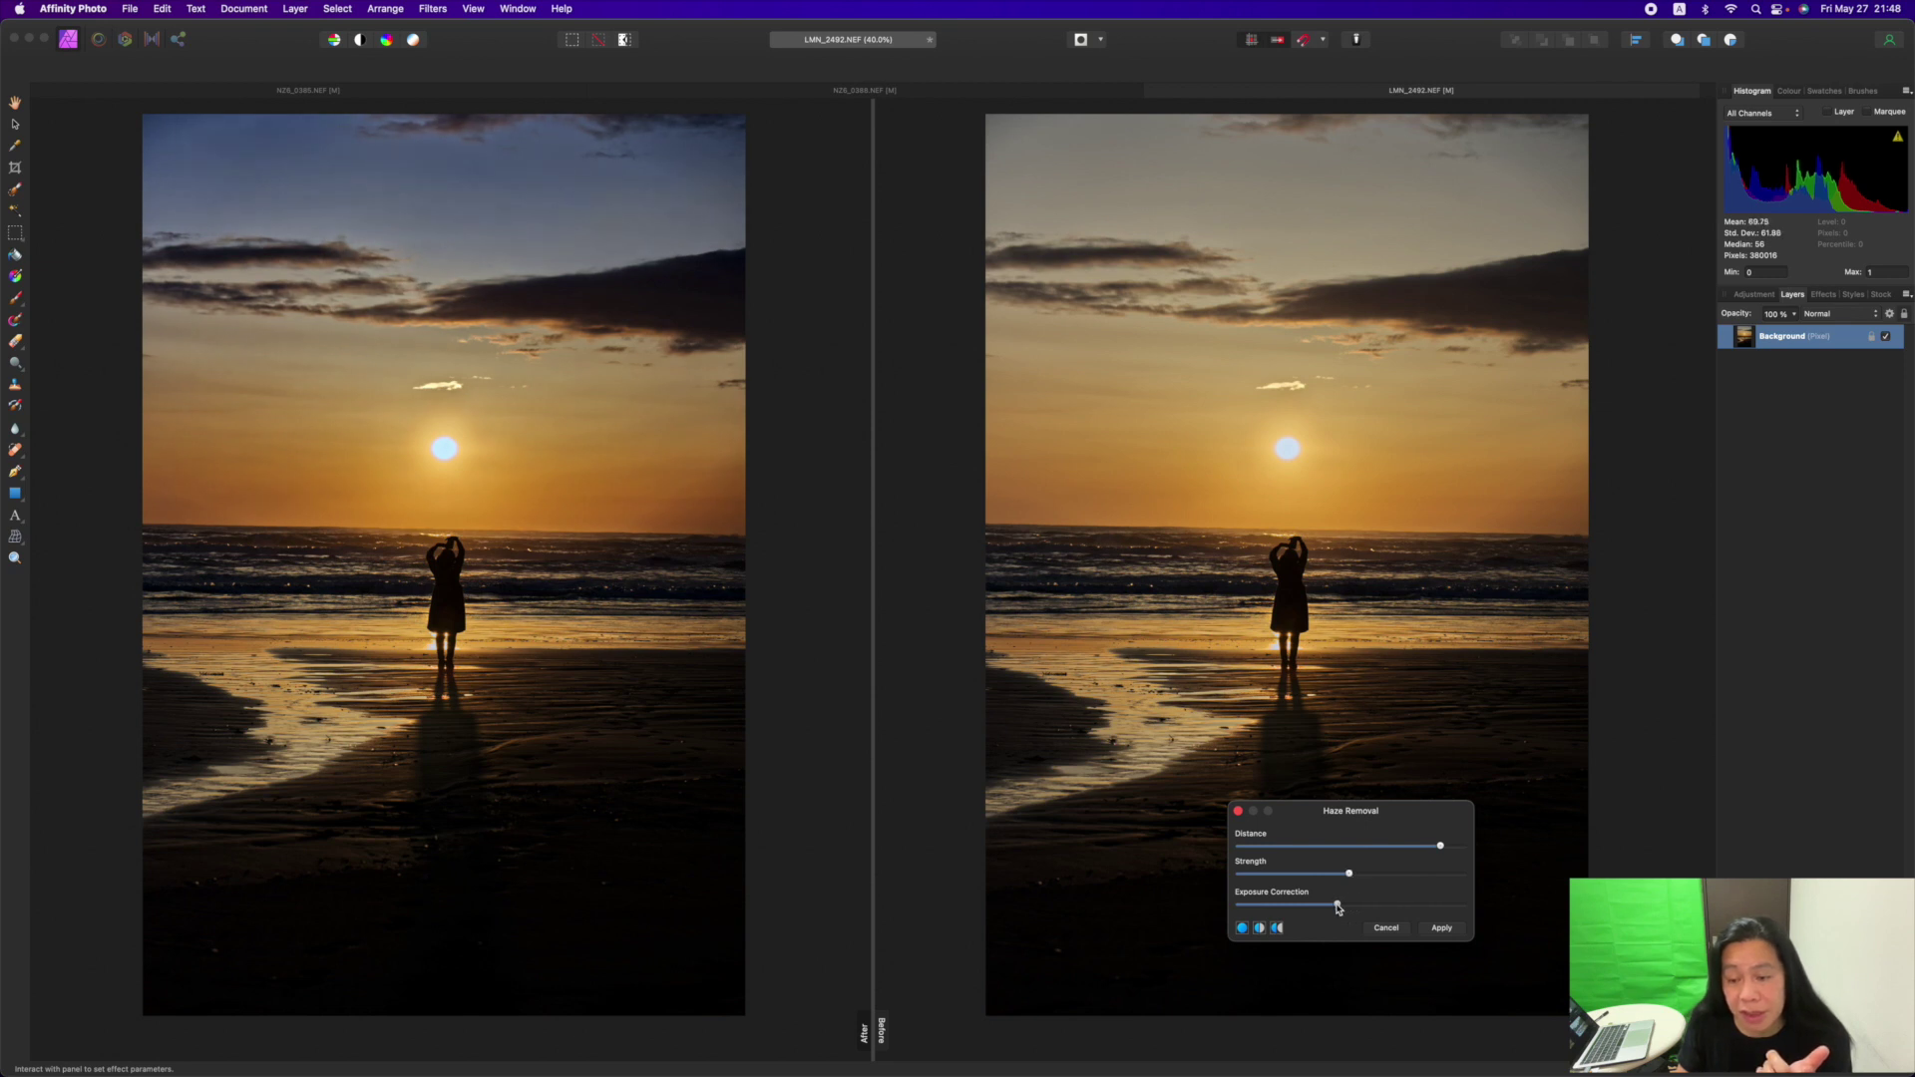
pyautogui.moveTo(1351, 906)
pyautogui.mouseDown()
pyautogui.moveTo(1394, 906)
pyautogui.moveTo(1327, 907)
pyautogui.moveTo(1394, 907)
pyautogui.moveTo(1363, 912)
pyautogui.mouseUp()
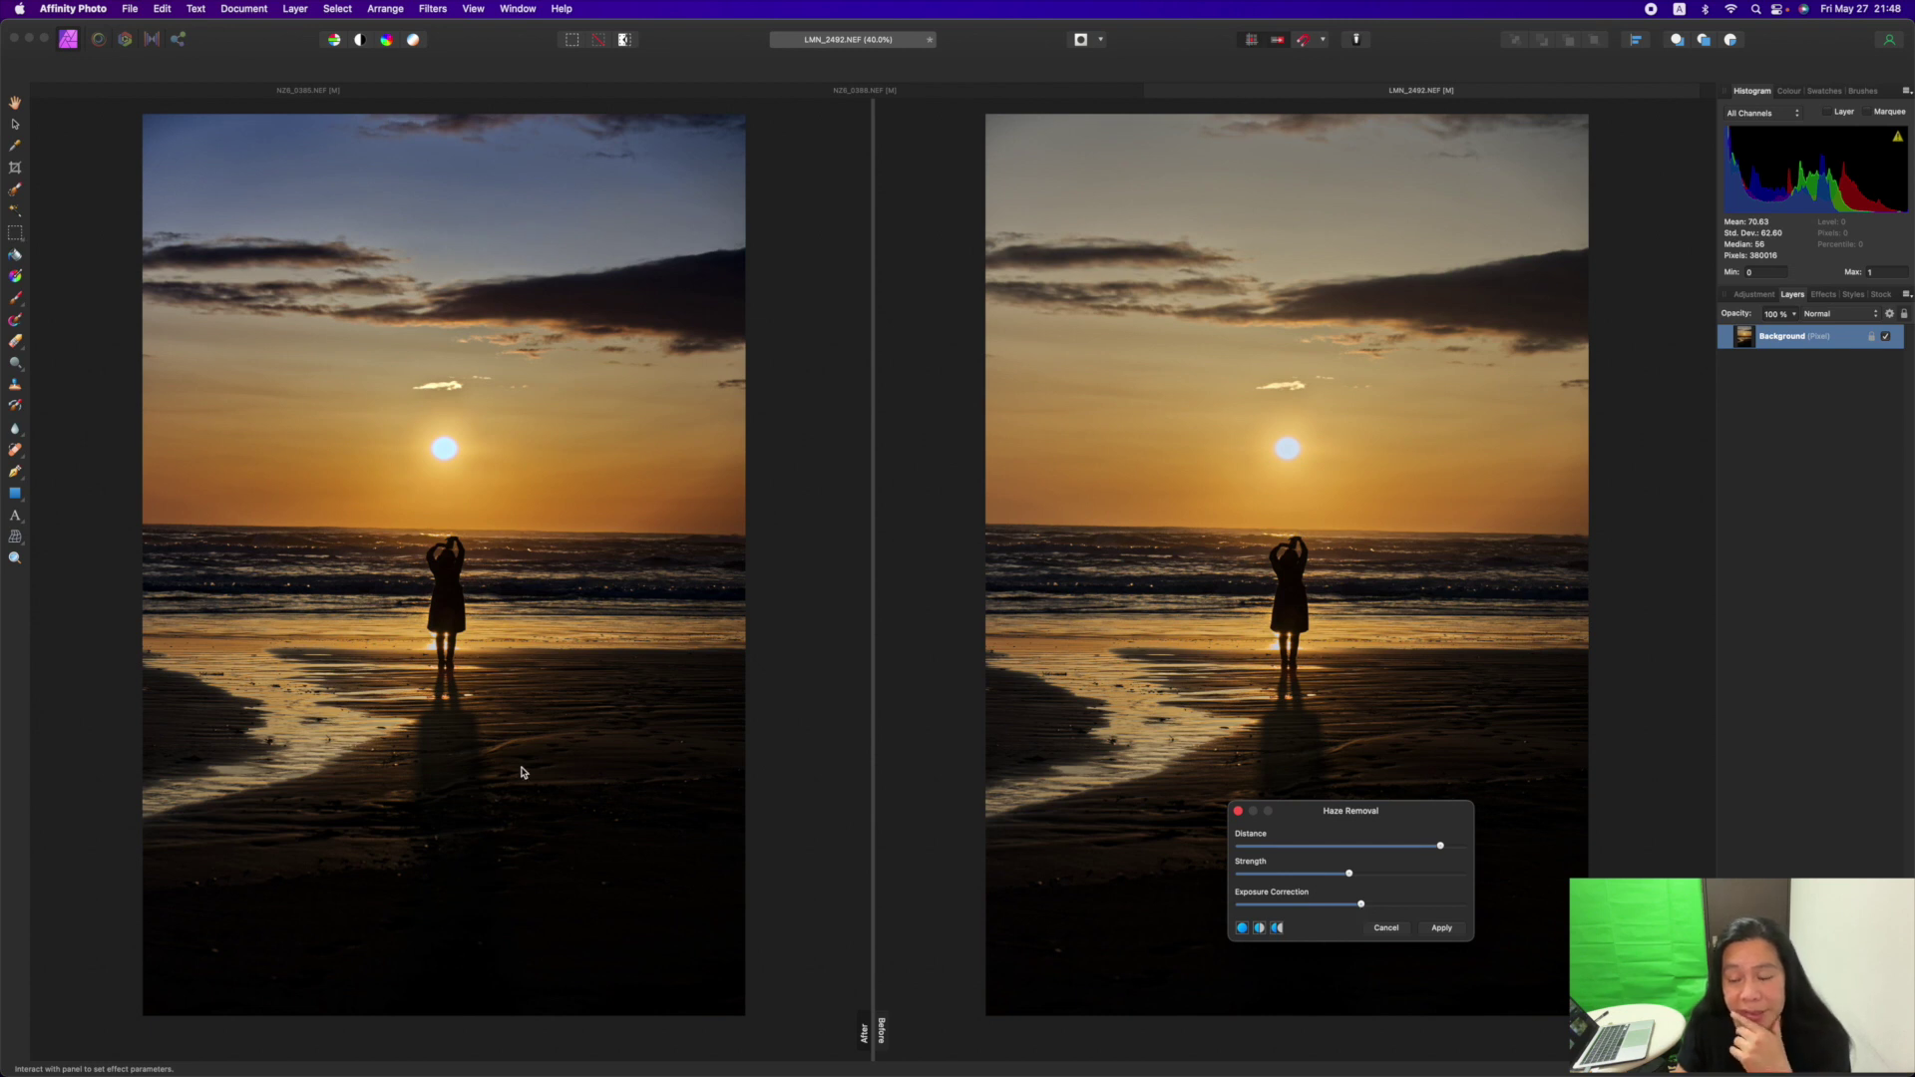
pyautogui.hscroll(-1, 538, 776)
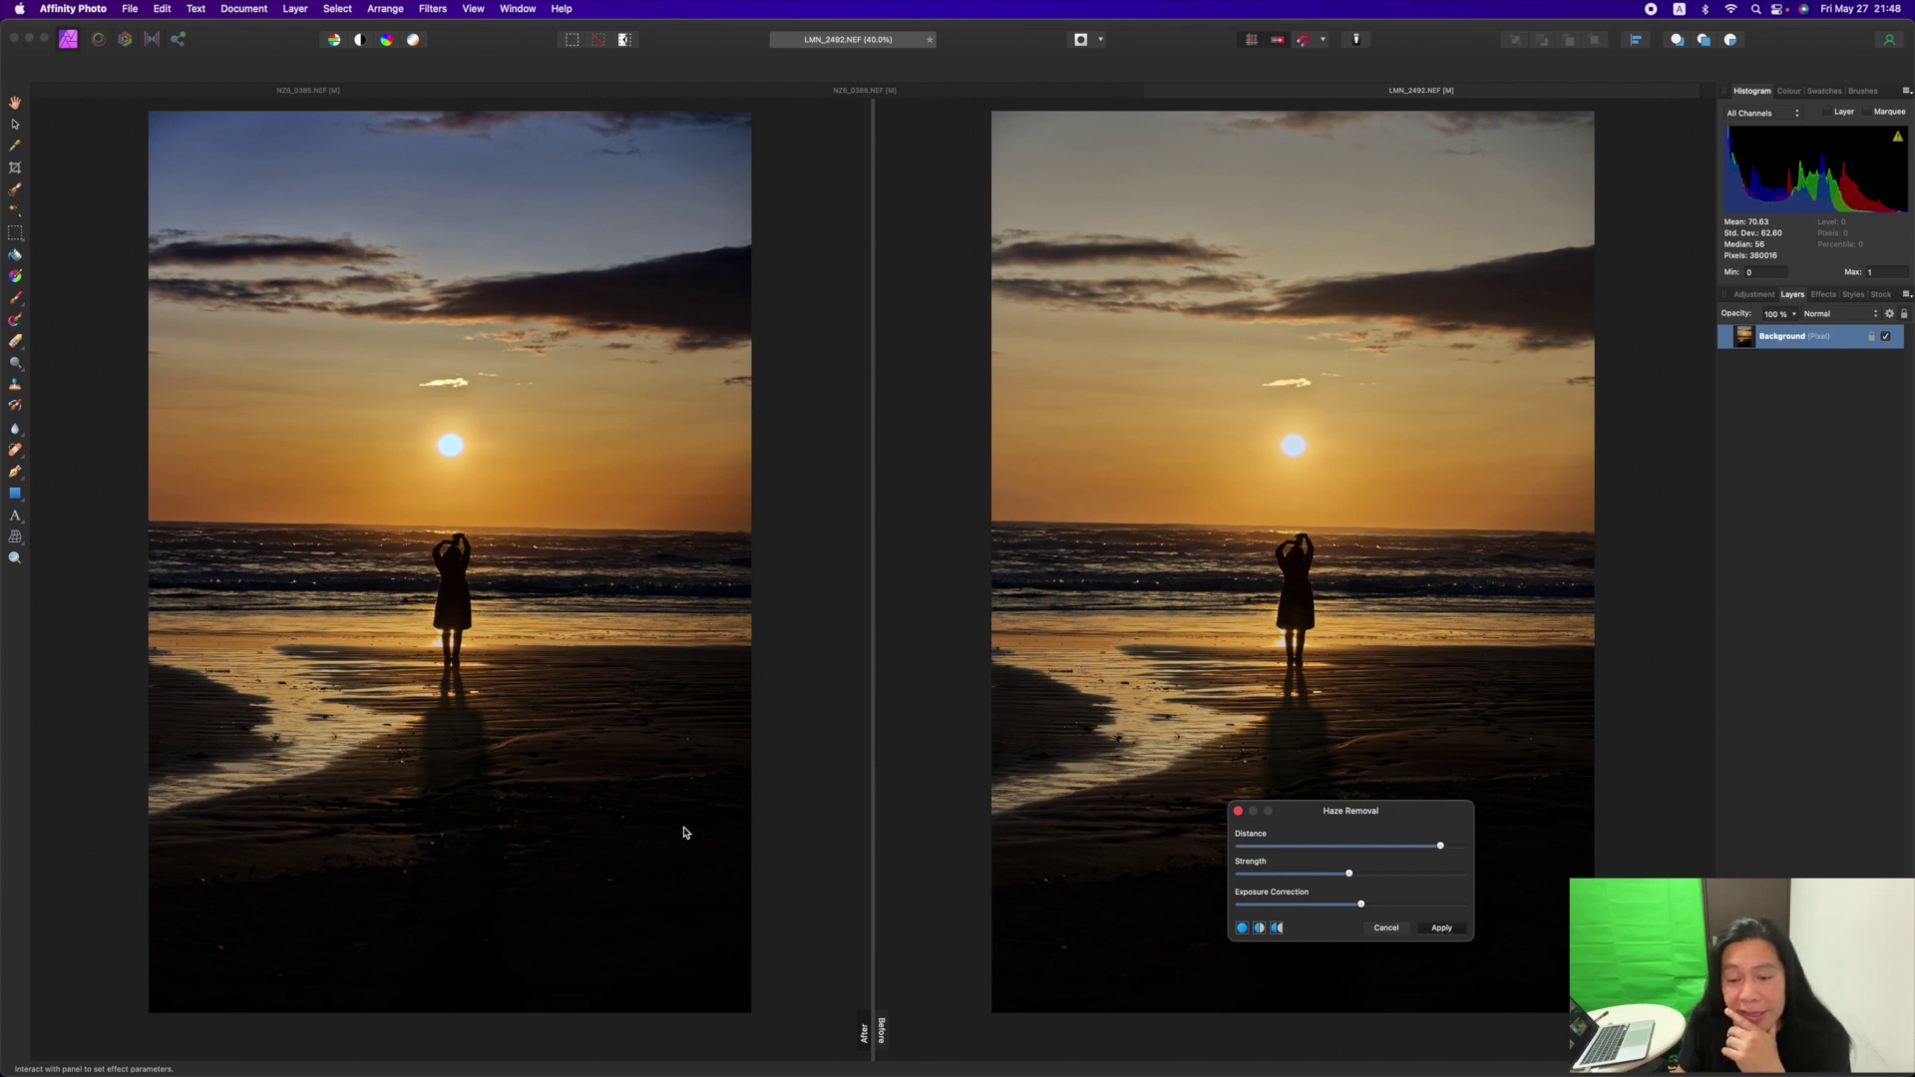
pyautogui.press('Return')
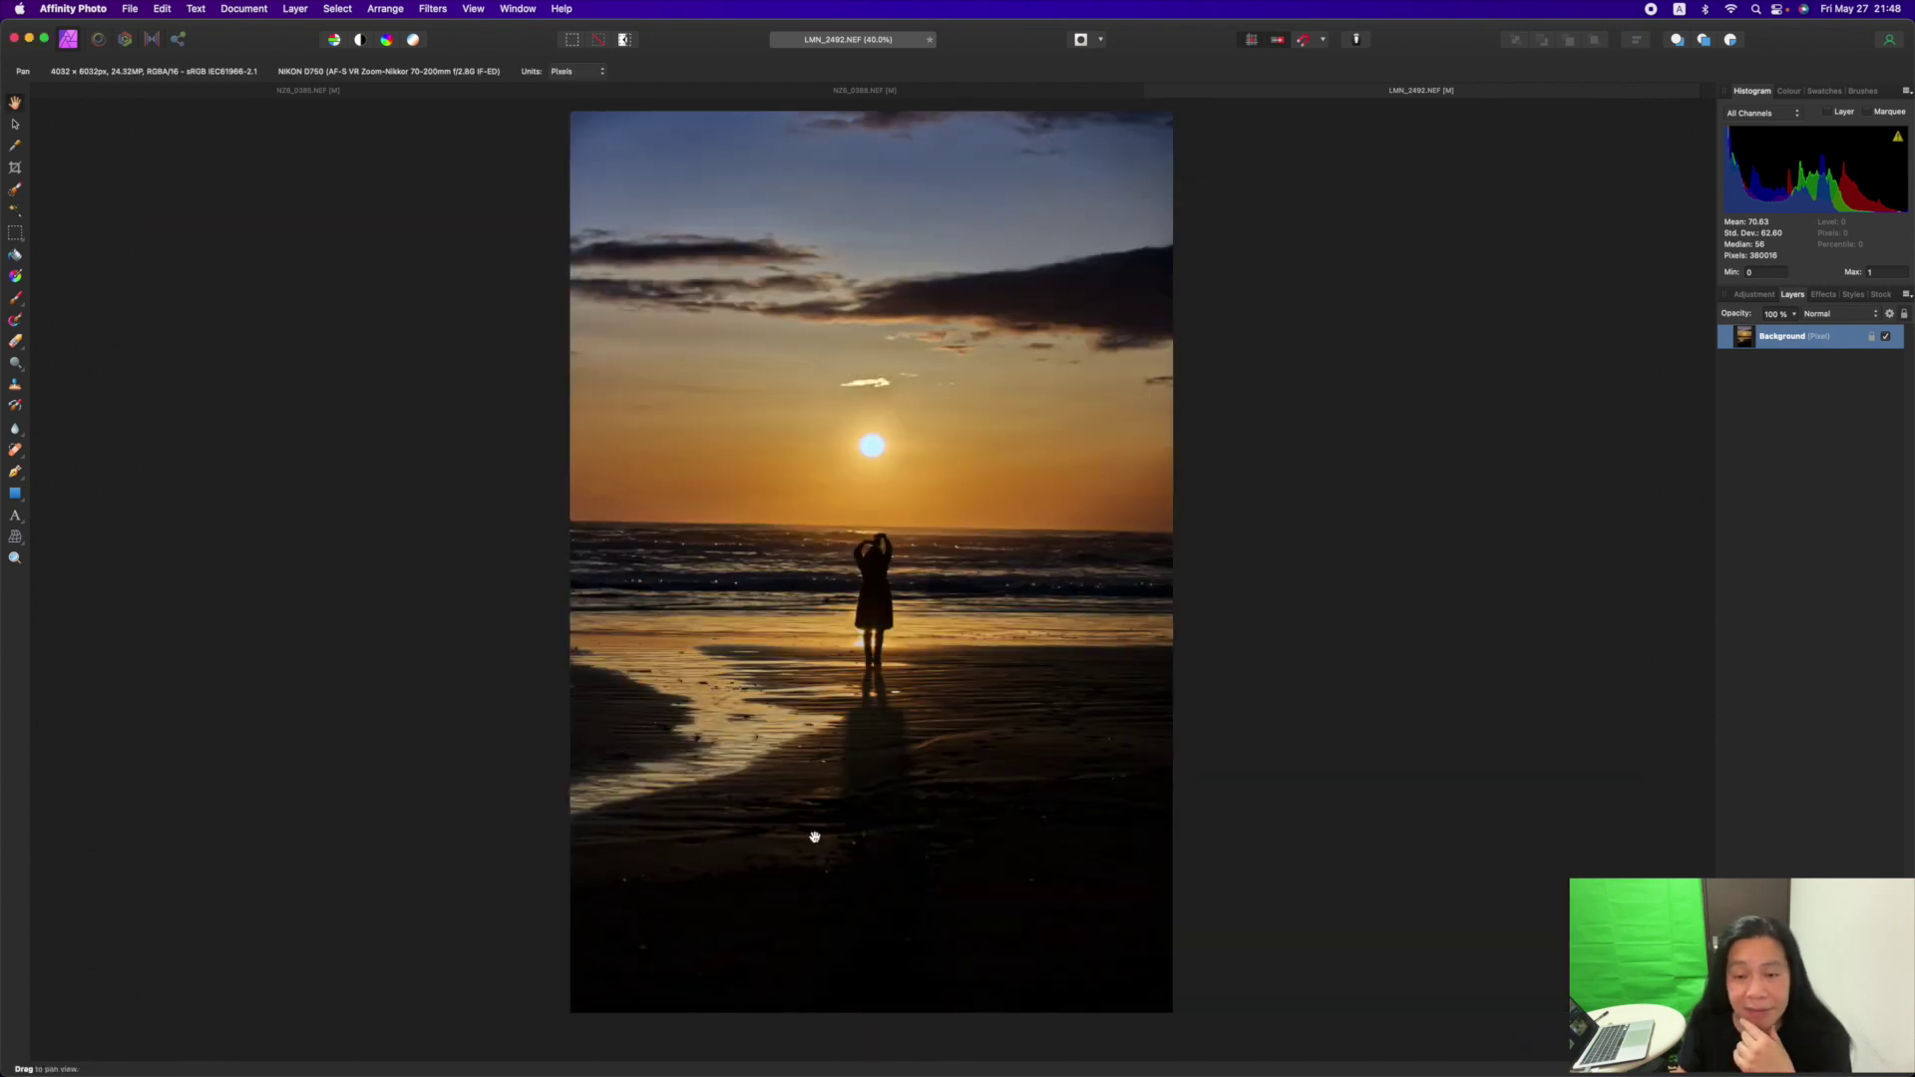
# Export the photo as a Best-quality JPEG named LMN_2492 into Documents
pyautogui.click(134, 10)
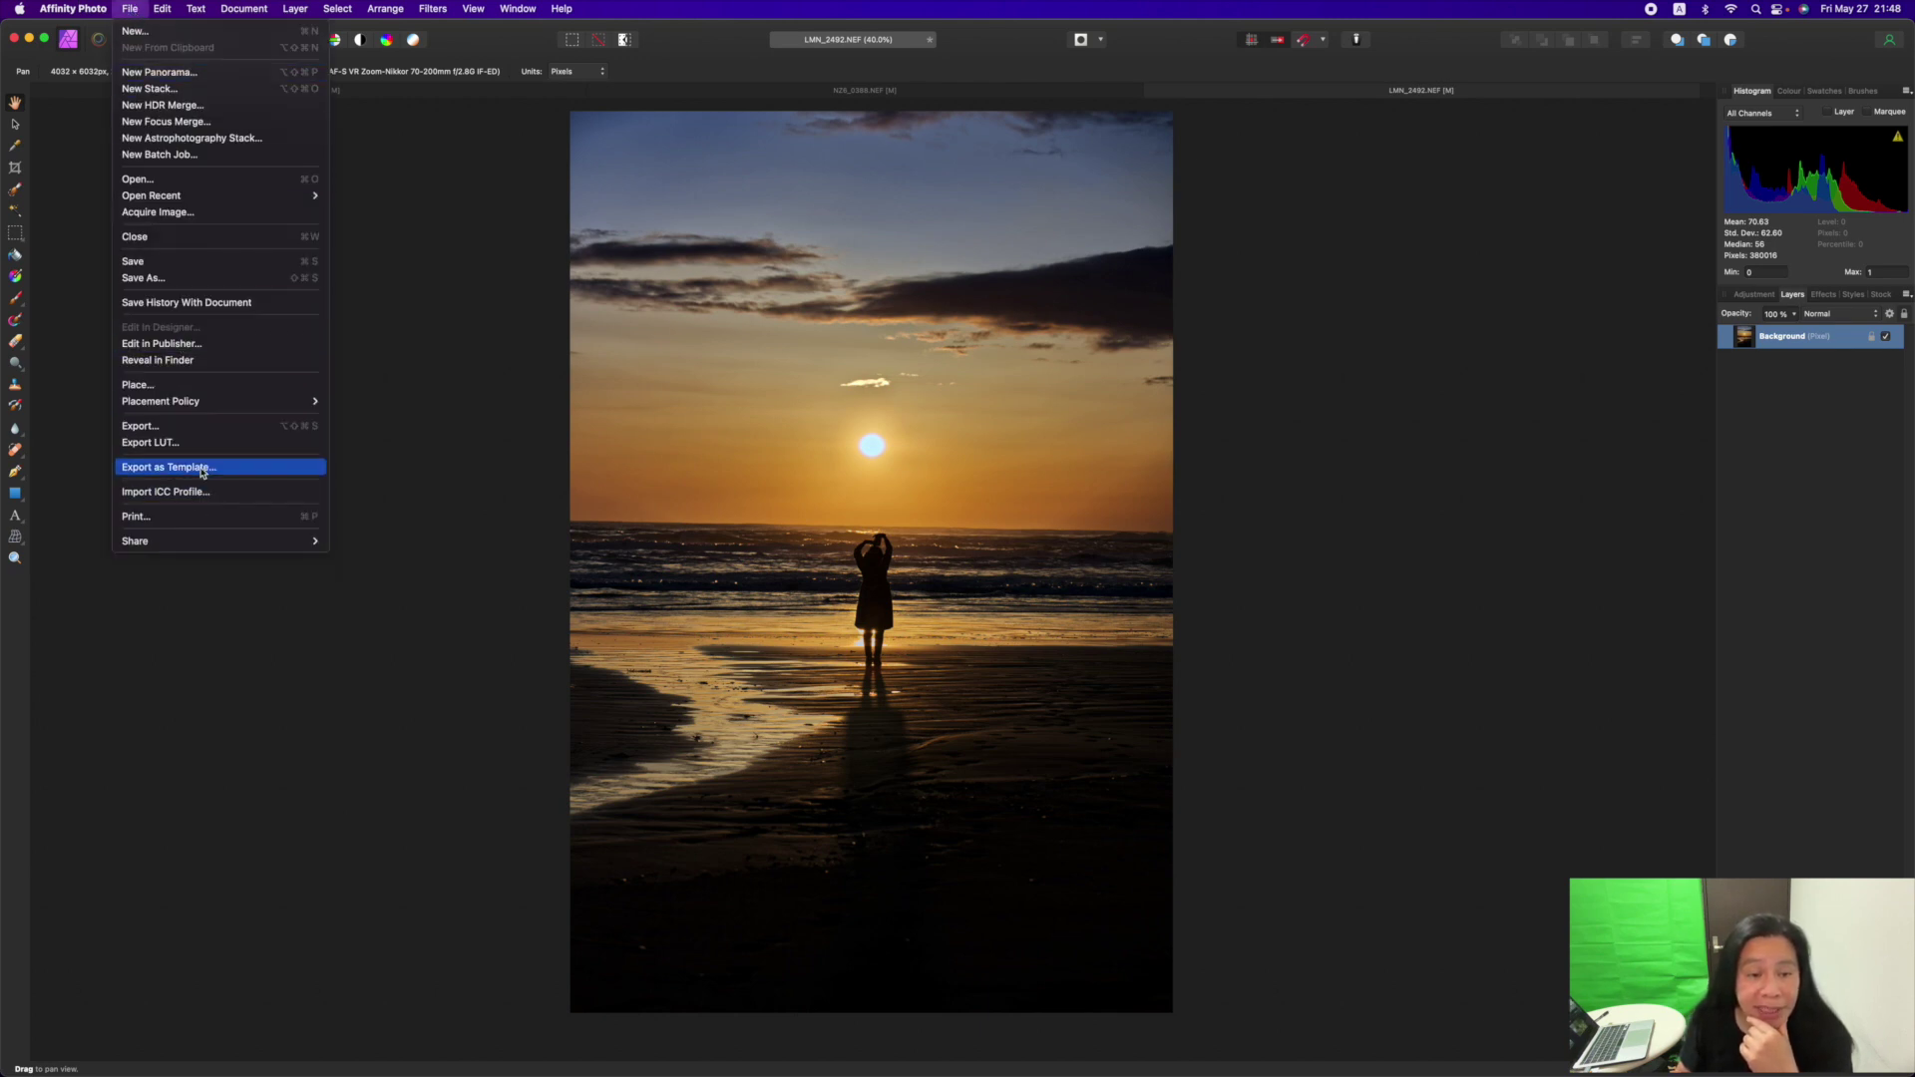
pyautogui.click(198, 431)
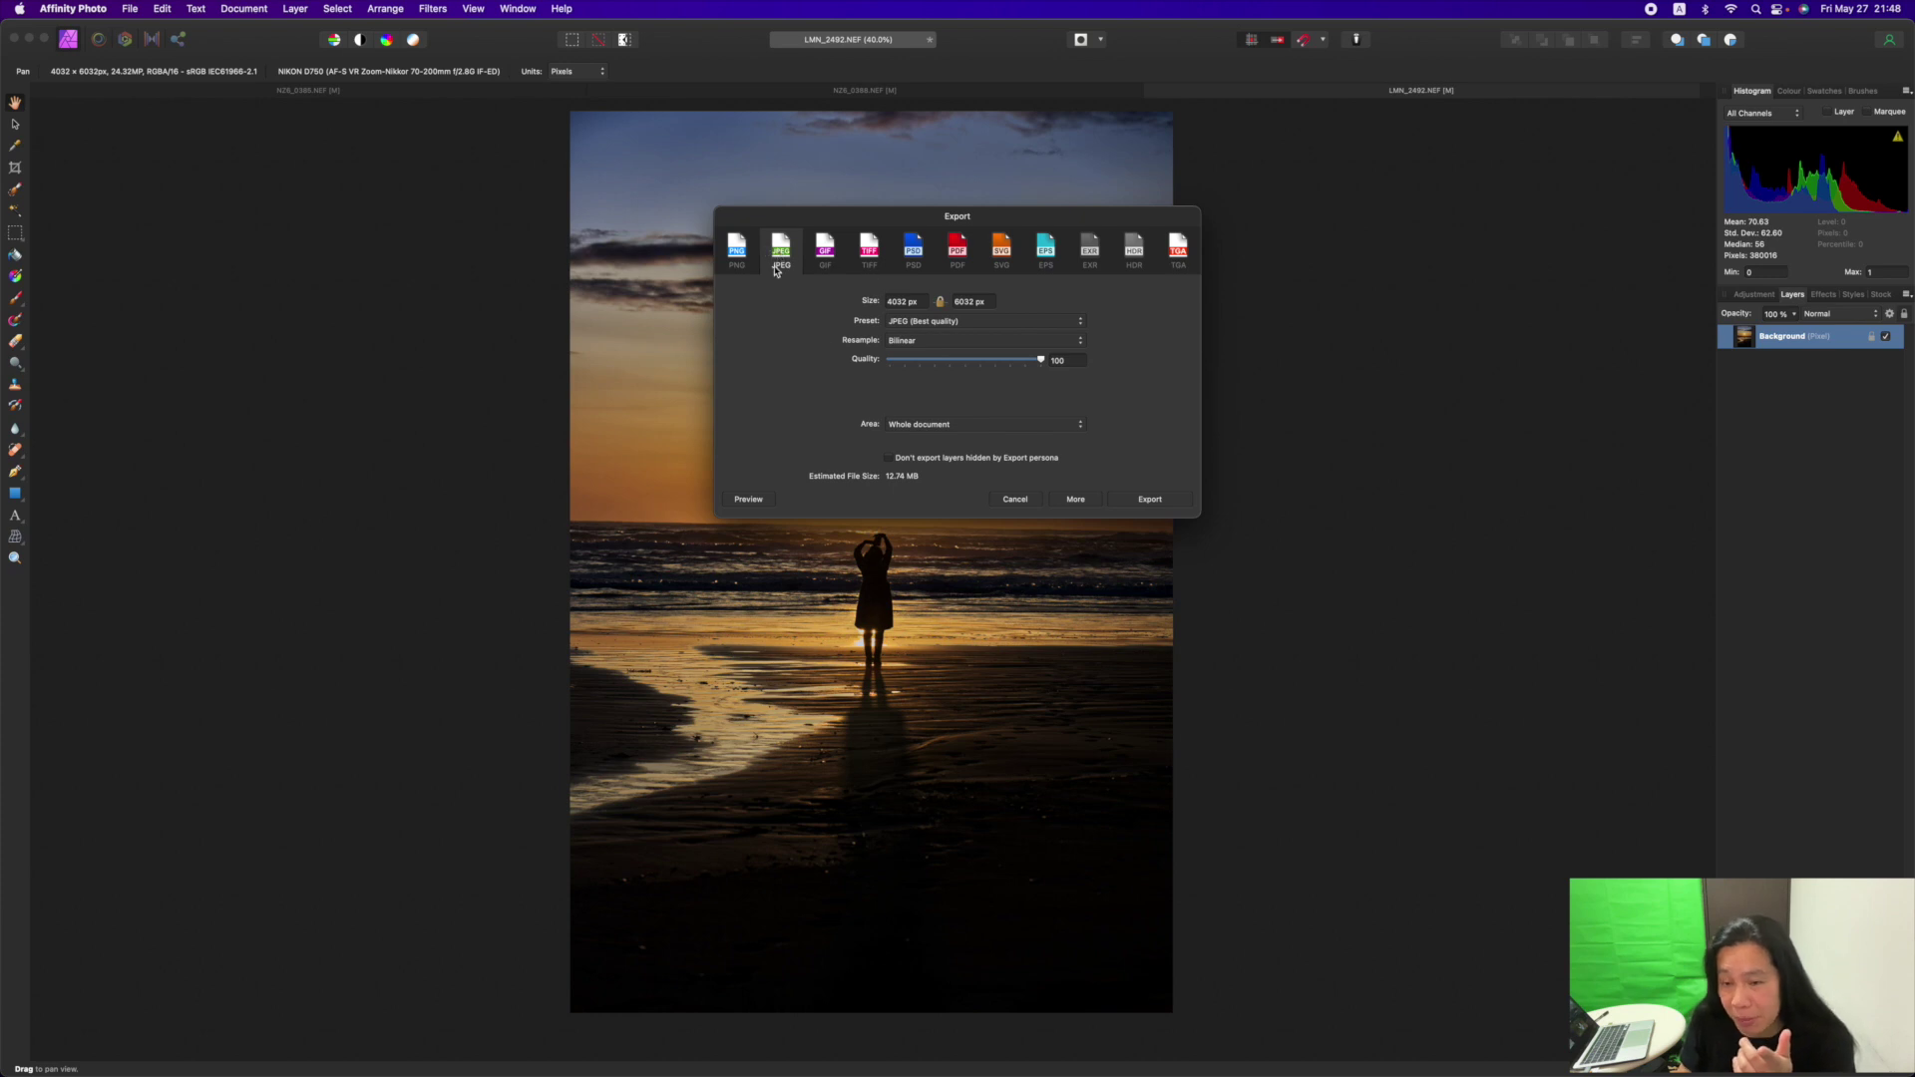
pyautogui.click(1150, 501)
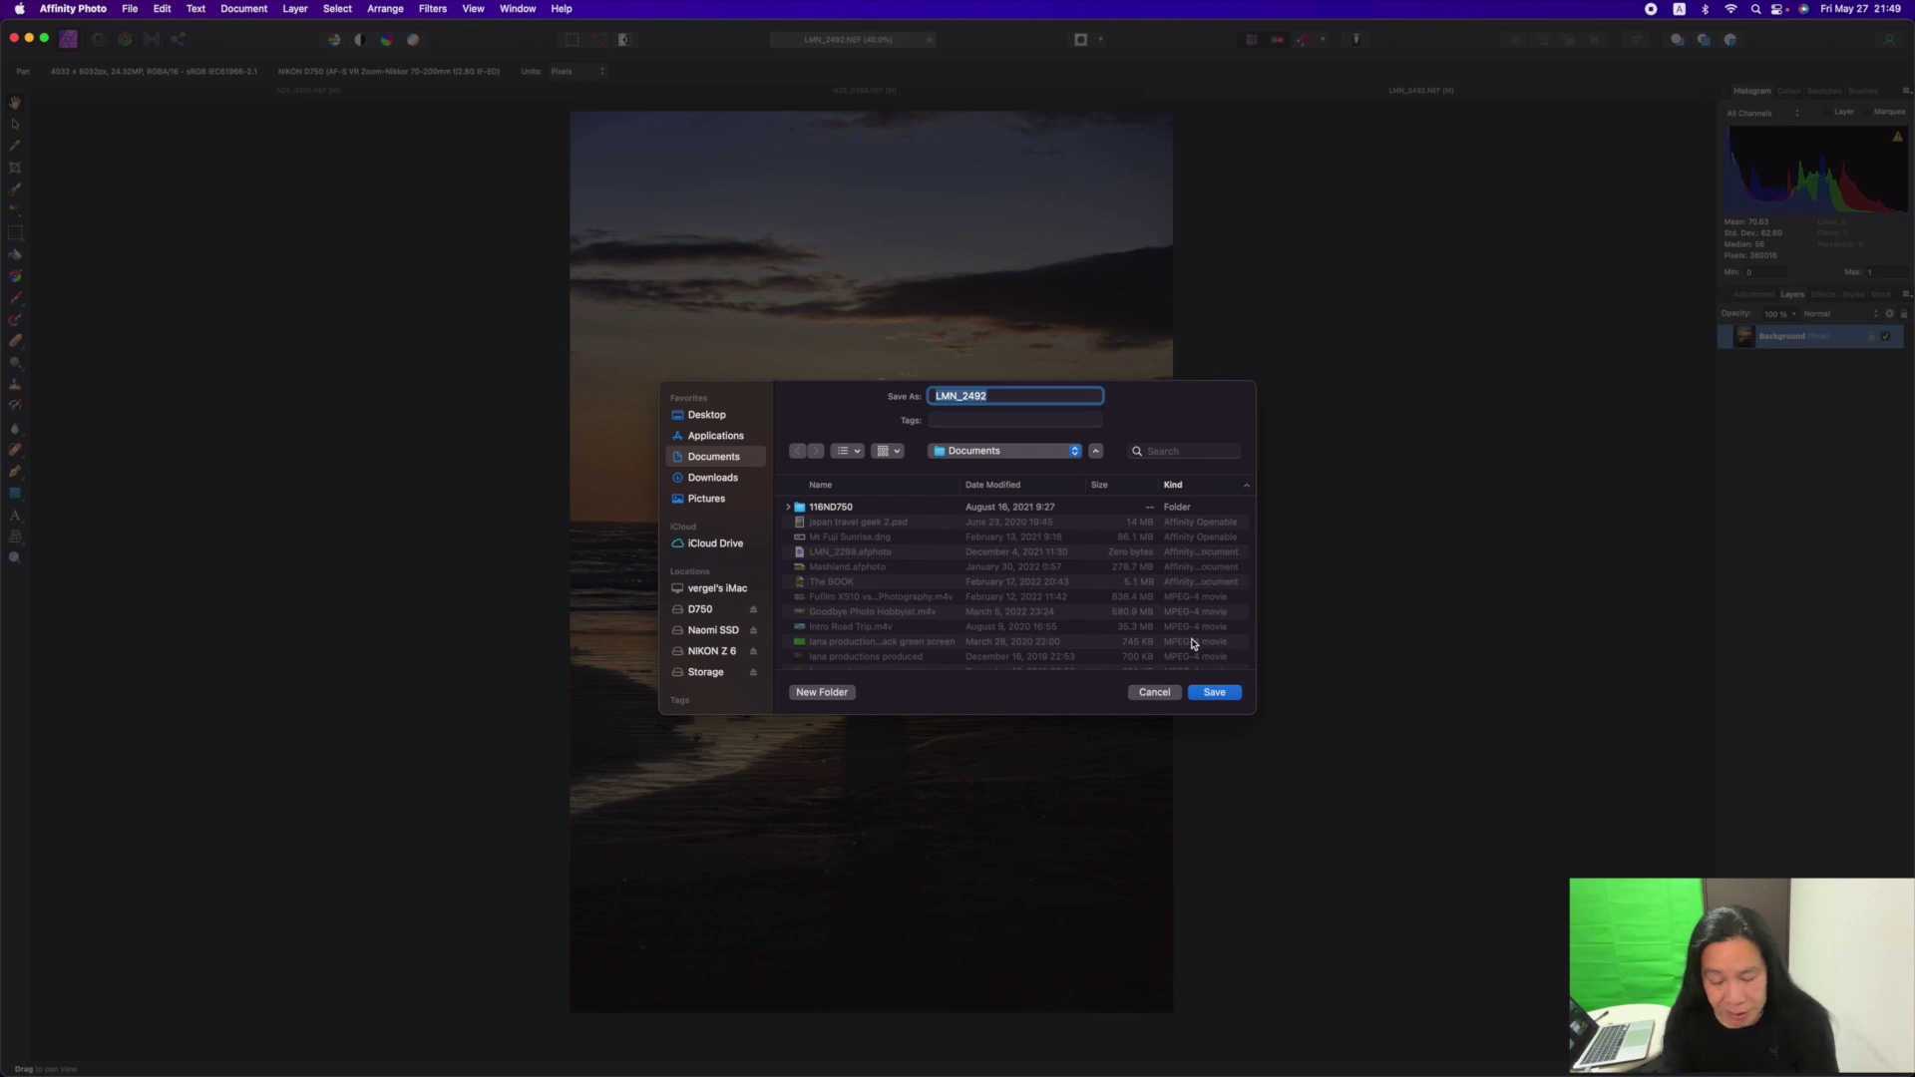
pyautogui.click(1214, 692)
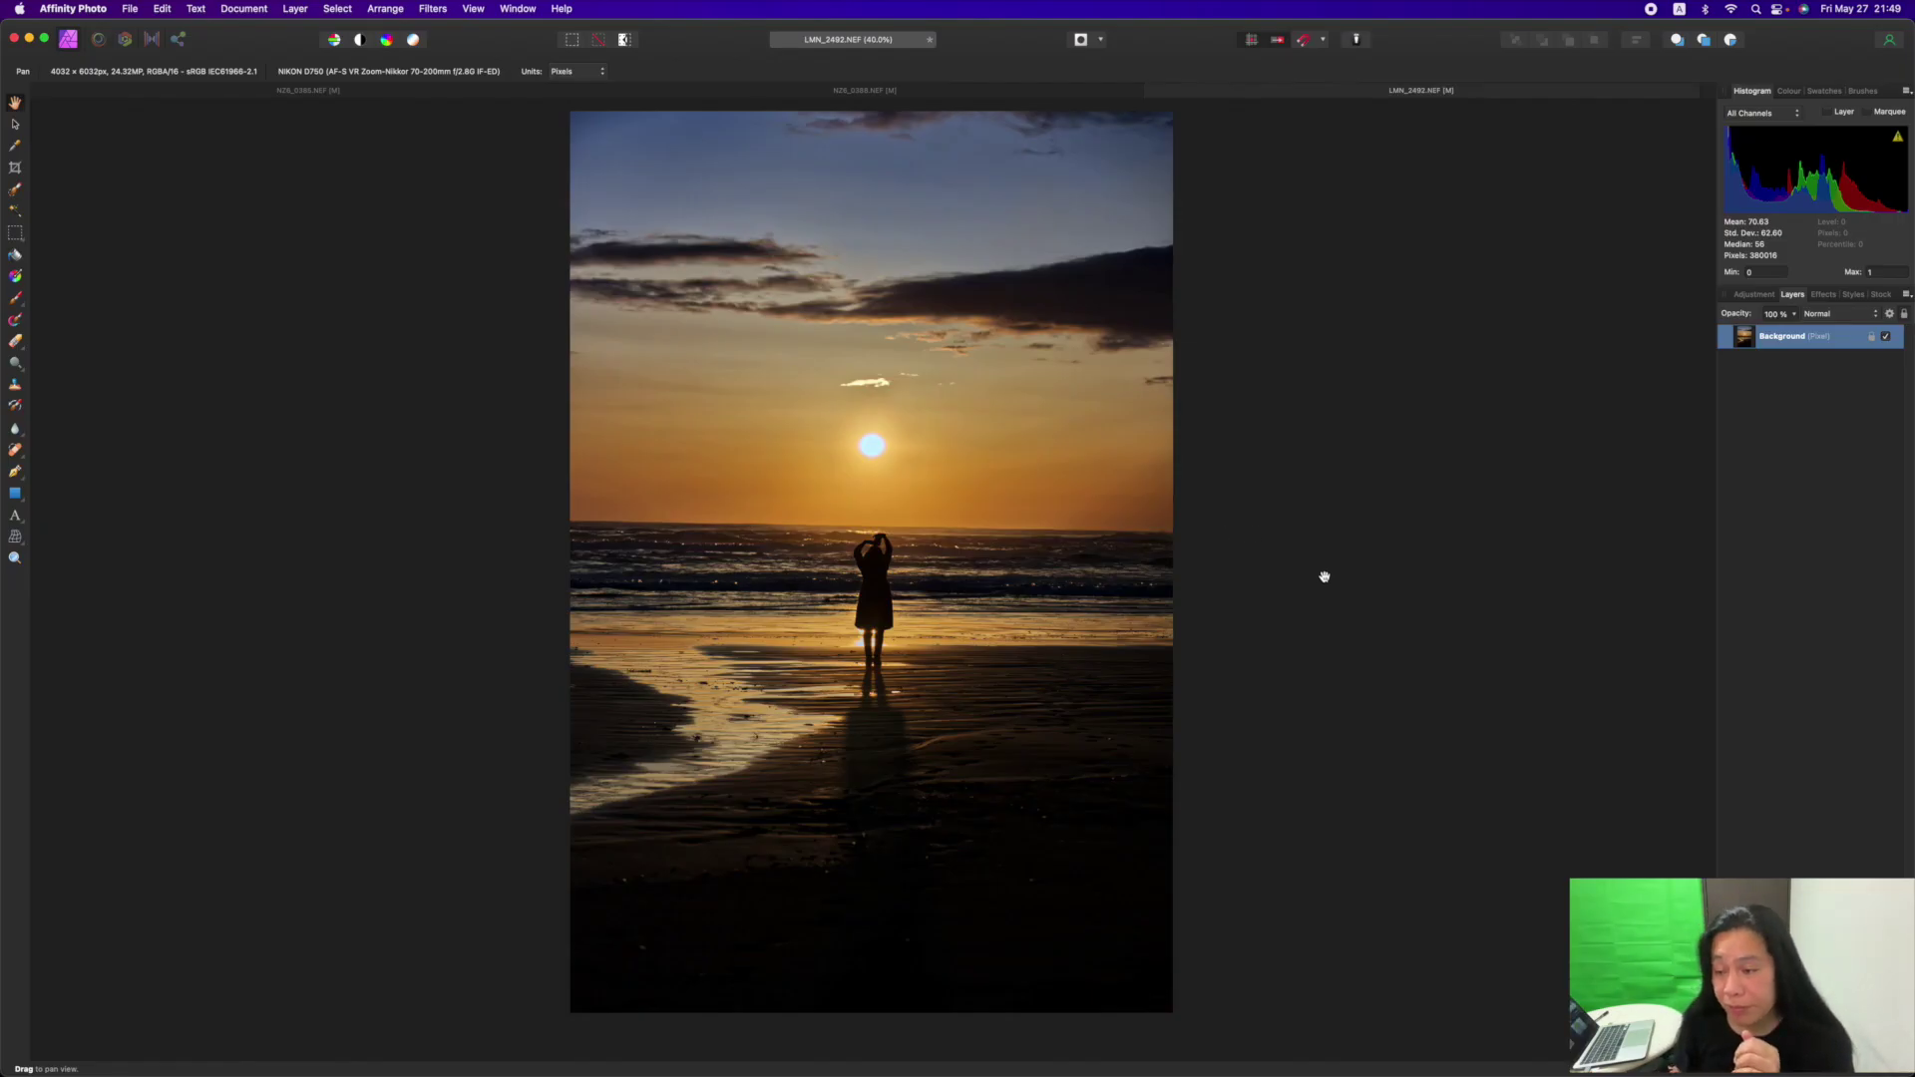
pyautogui.scroll(2, 1323, 575)
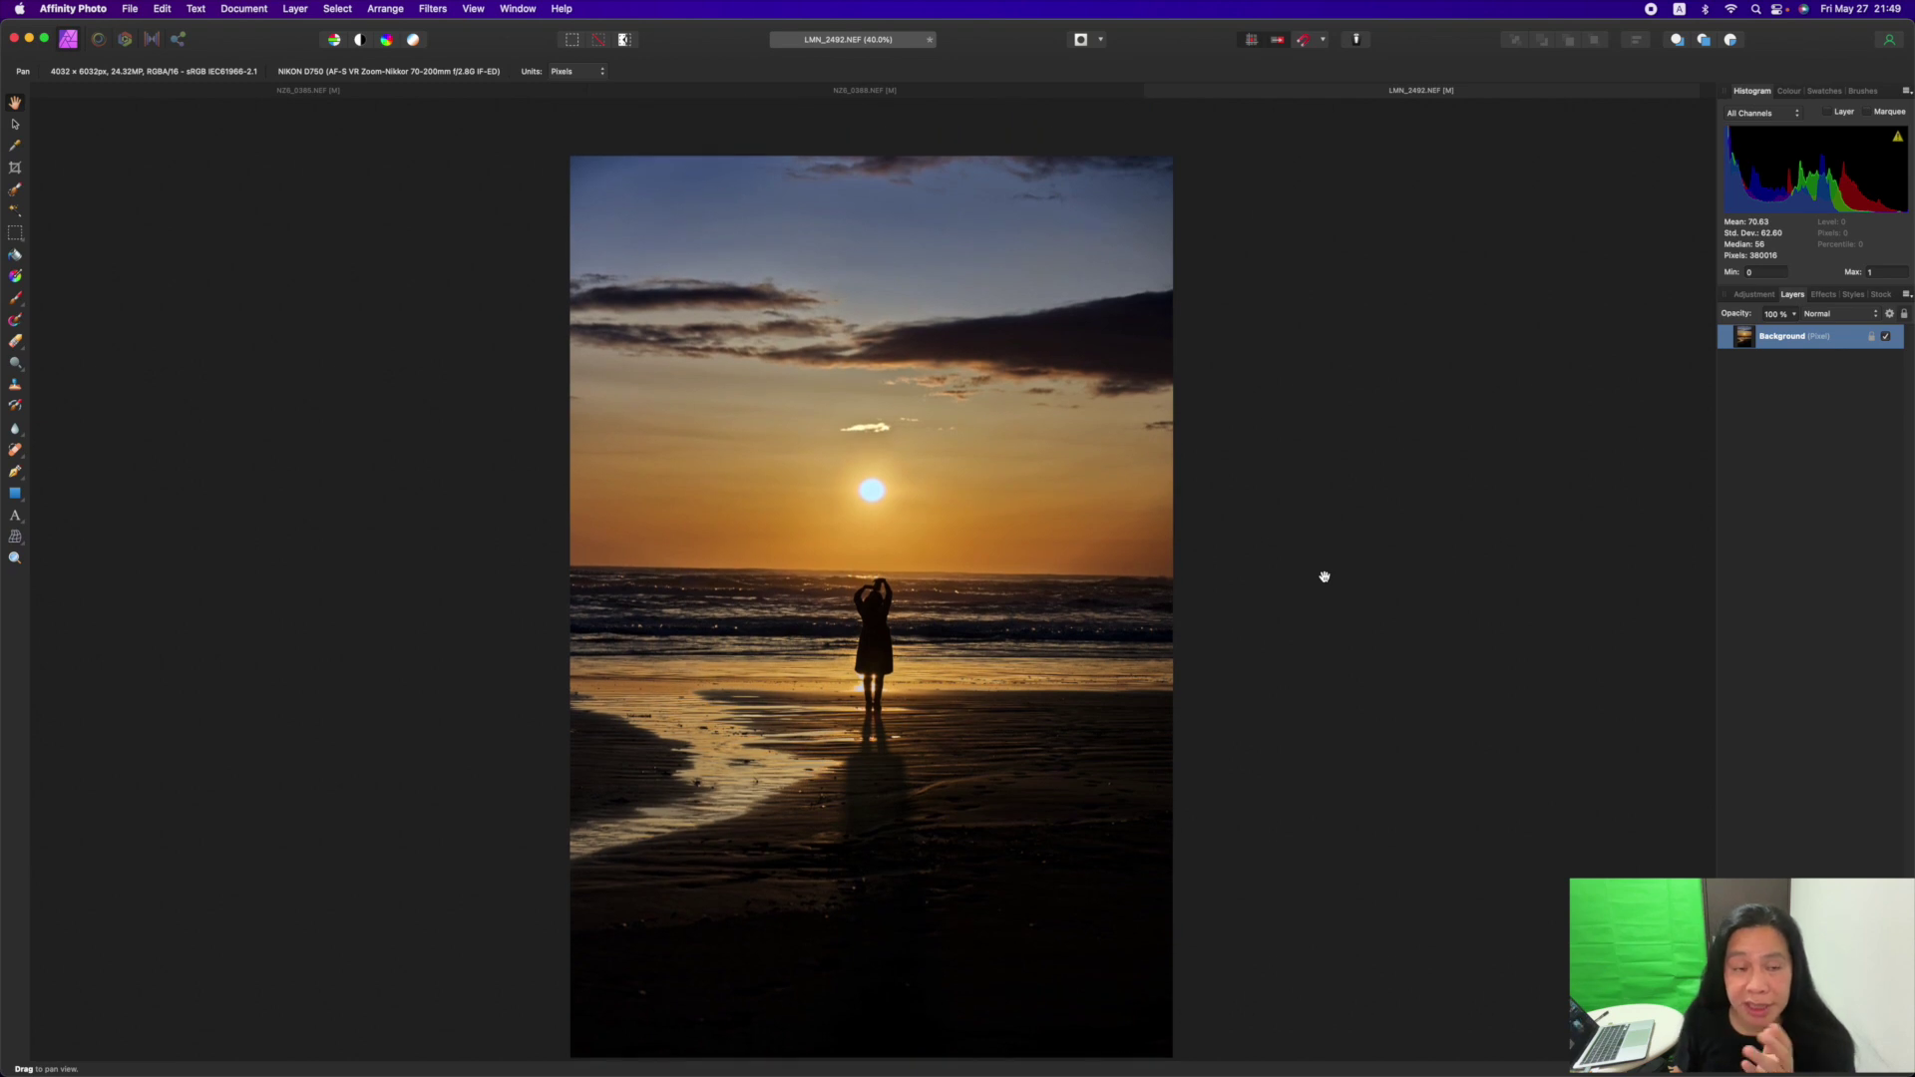